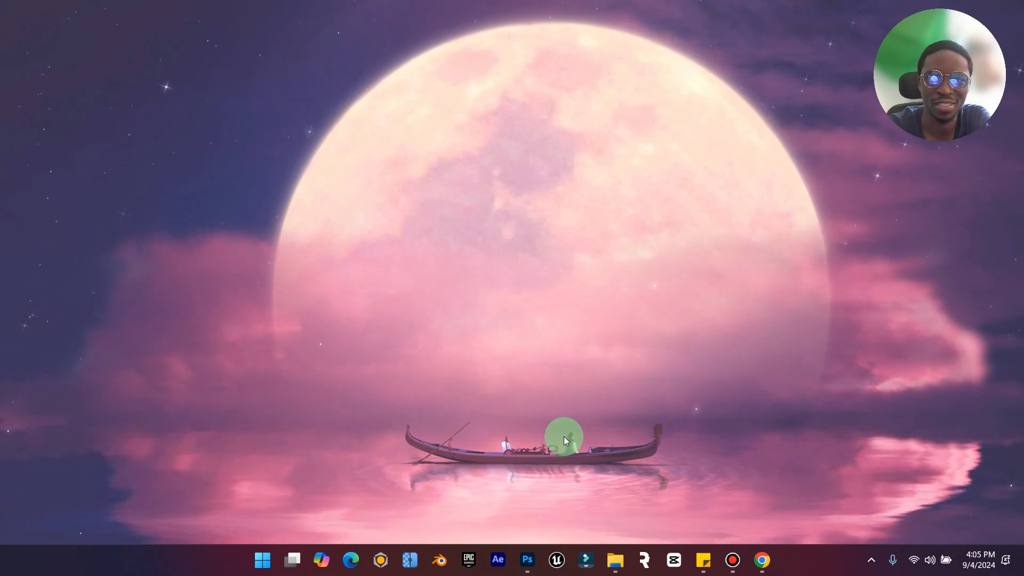
Open the two-dollar bill image GT_8zH6acAIbLLX from the Downloads folder to view it, and close the preview
left_click(613, 560)
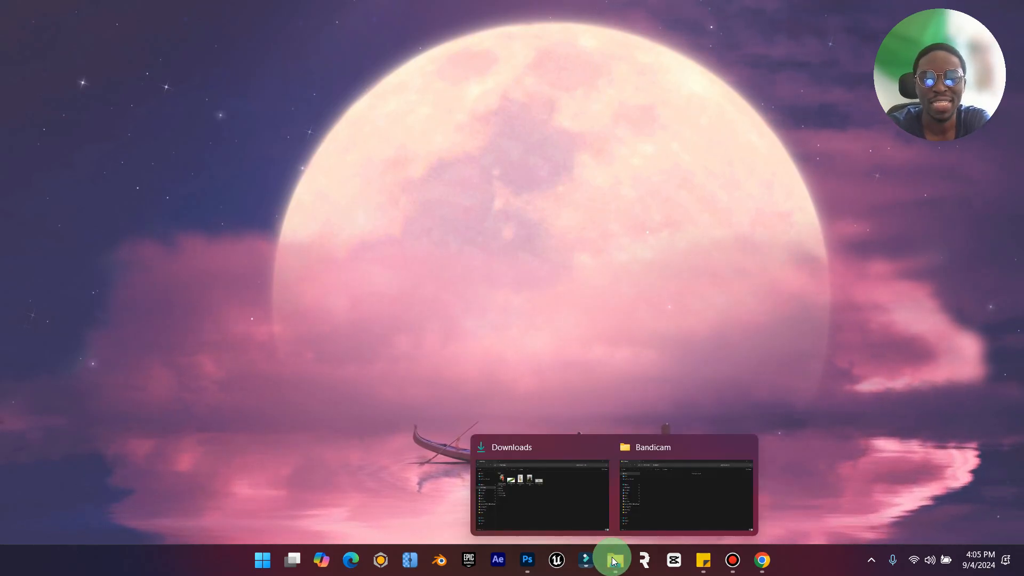
left_click(591, 500)
double_click(479, 168)
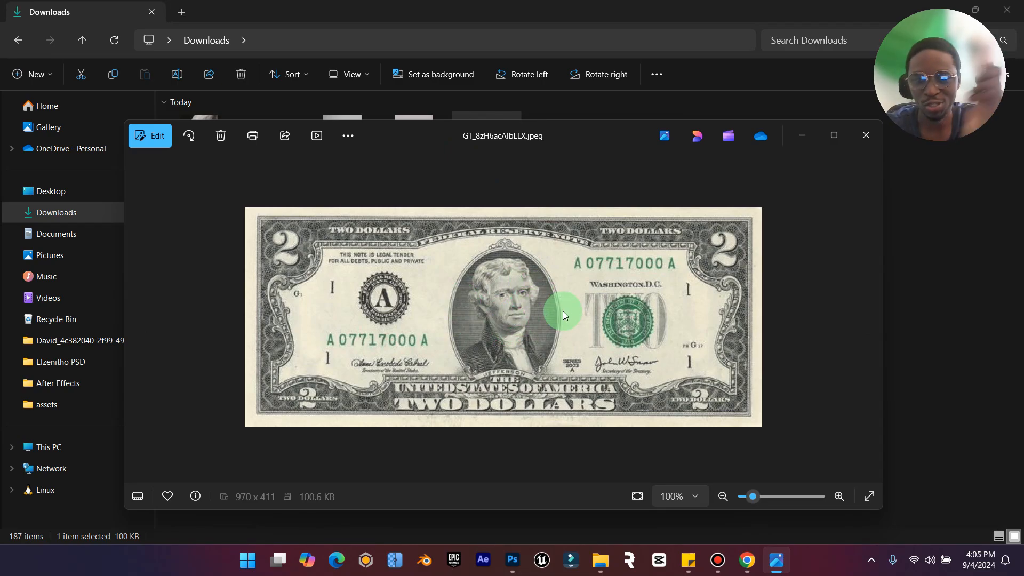
left_click(858, 144)
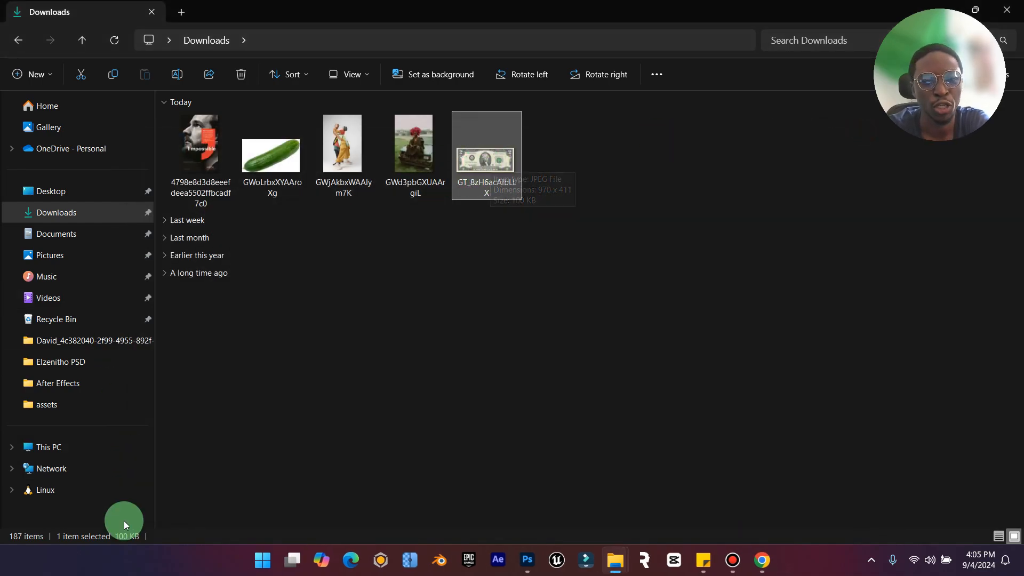
Switch to Upscayl, load GT_8zH6acAIbLLX from Downloads, and upscale it with the General Photo (Real-ESRGAN) model
left_click(408, 561)
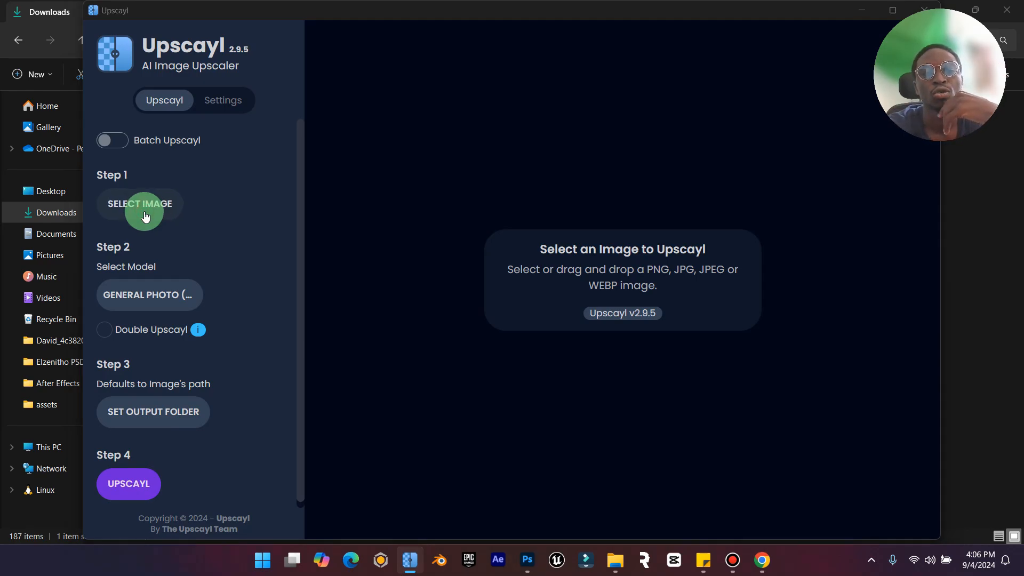
left_click(145, 216)
left_click(164, 236)
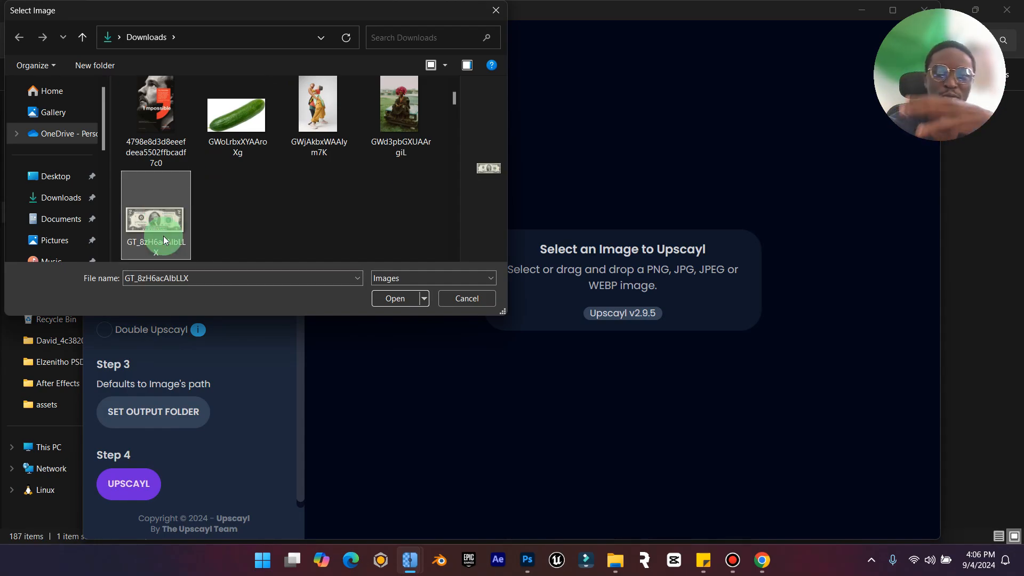
left_click(397, 300)
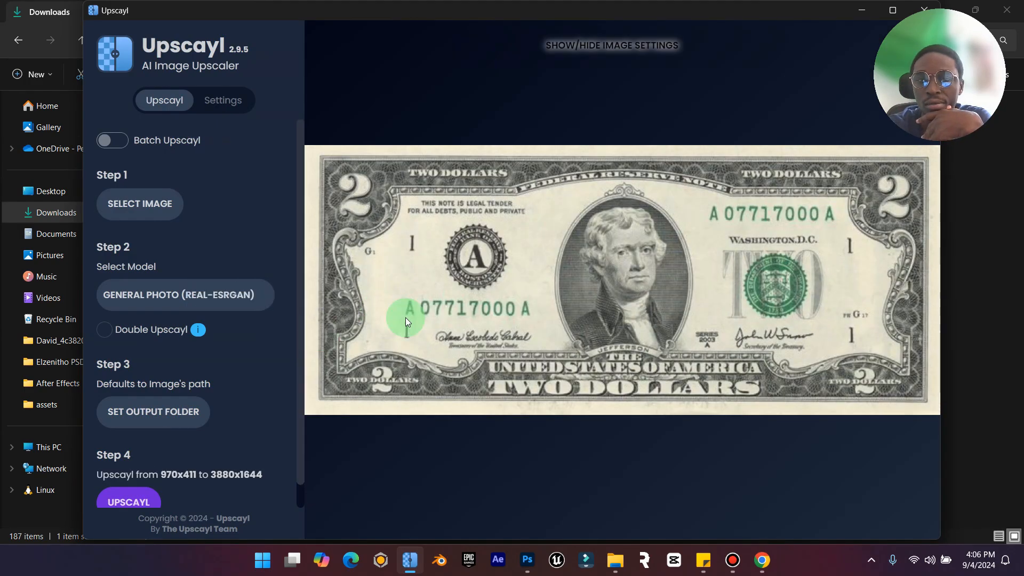
scroll(234, 400, "down", 1)
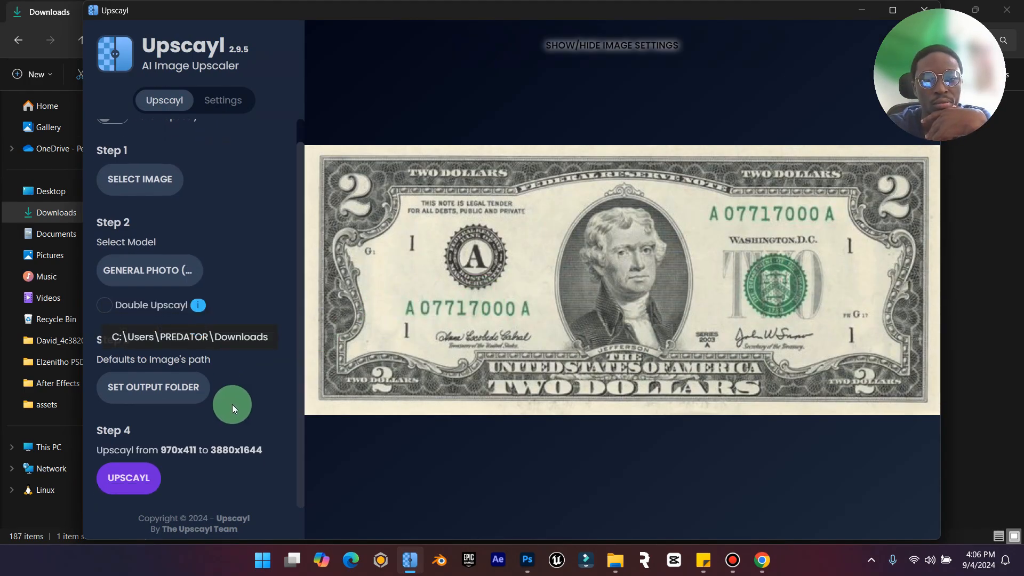
left_click(137, 484)
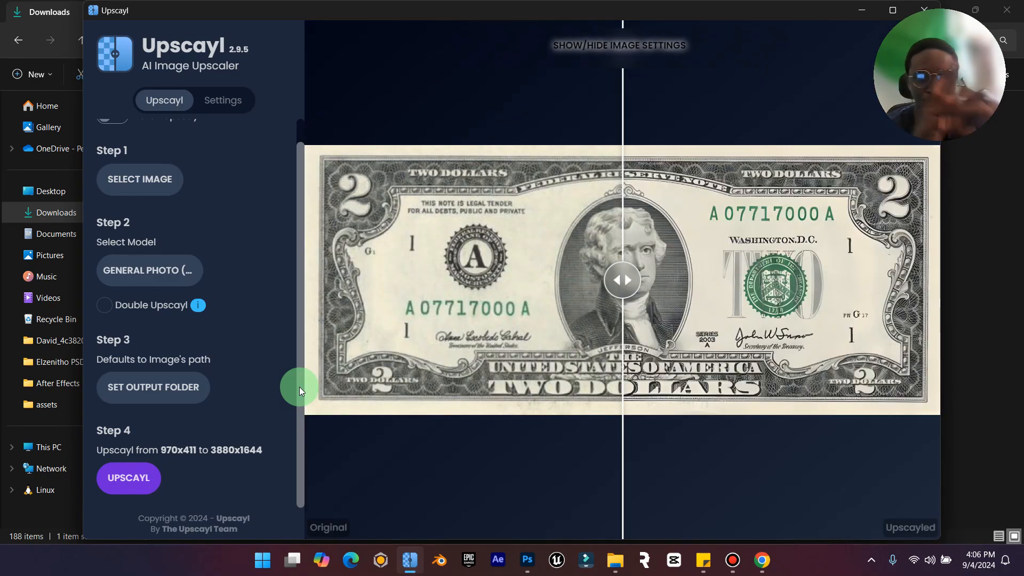
Compare the original and upscaled versions of the bill with the comparison slider, and close Upscayl
left_click_drag(622, 279, 602, 296)
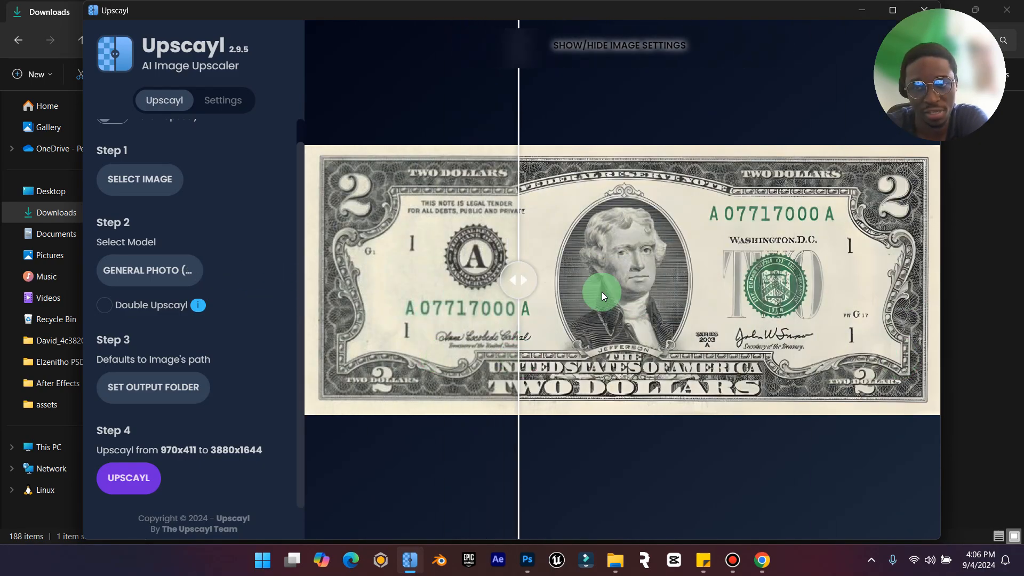
left_click_drag(861, 7, 741, 36)
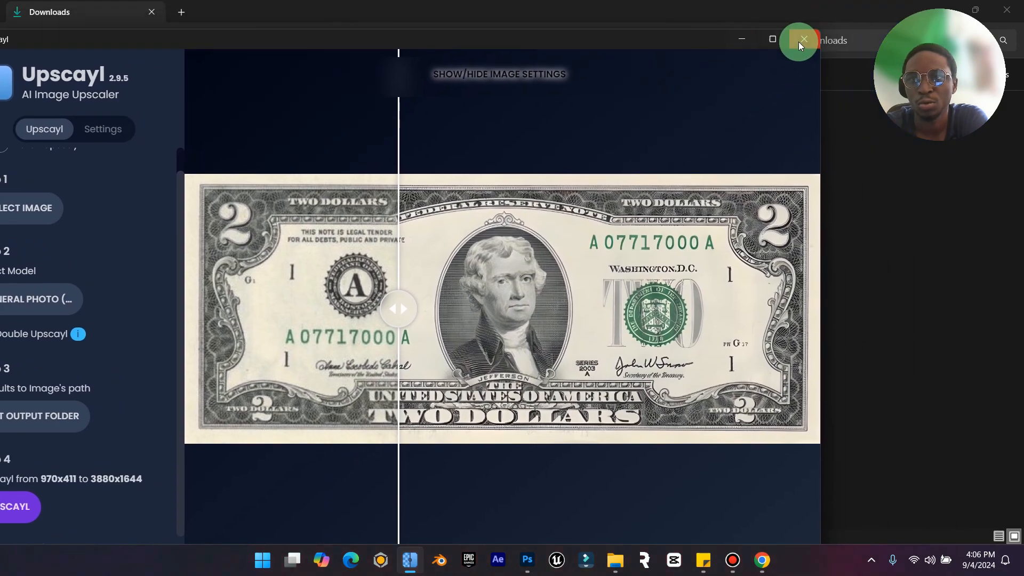
left_click(800, 42)
Check both bill images in Downloads and delete the original low-resolution file GT_8zH6acAIbLLX
left_click(492, 168)
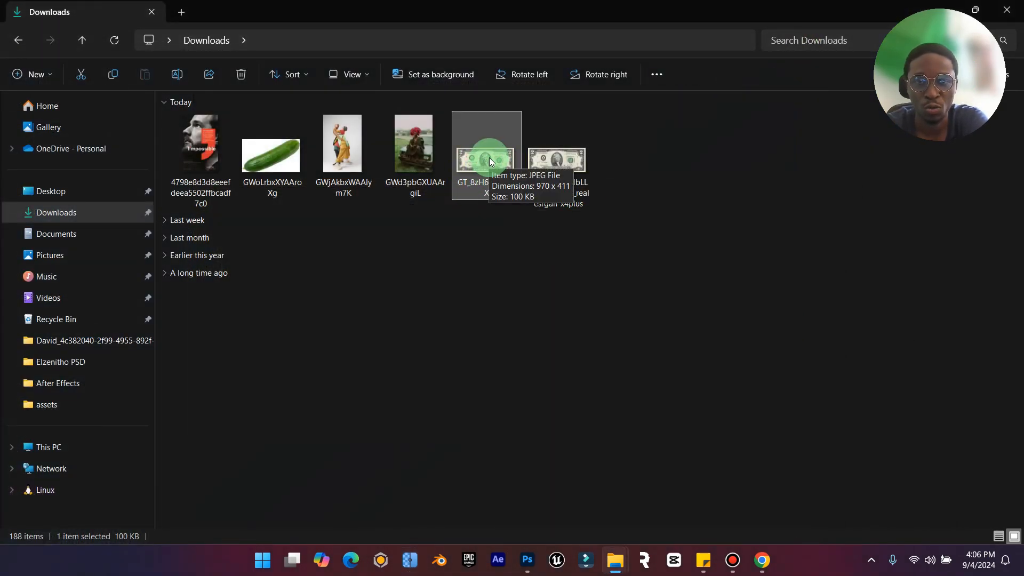
left_click(554, 176)
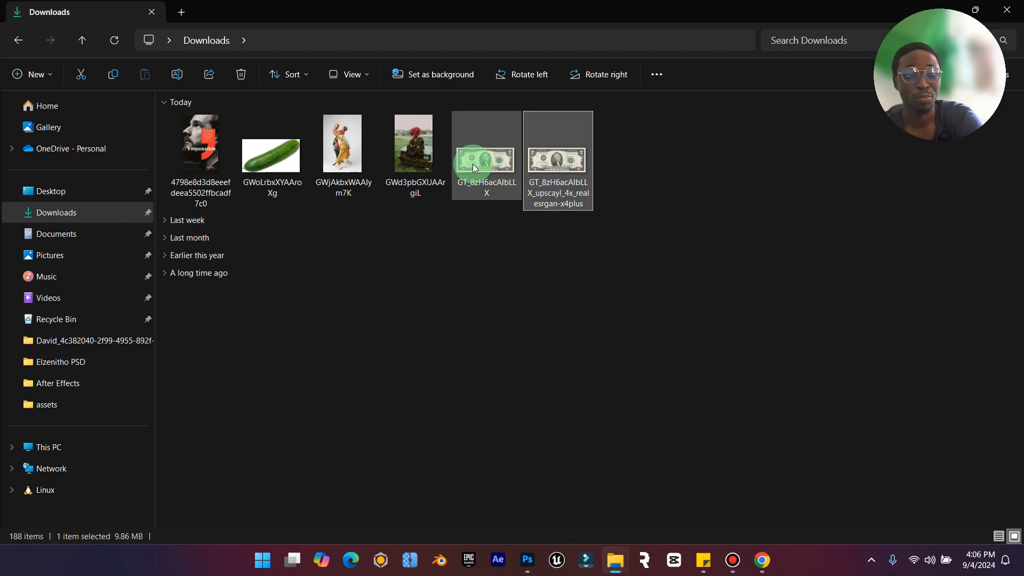
left_click(495, 171)
key("Delete")
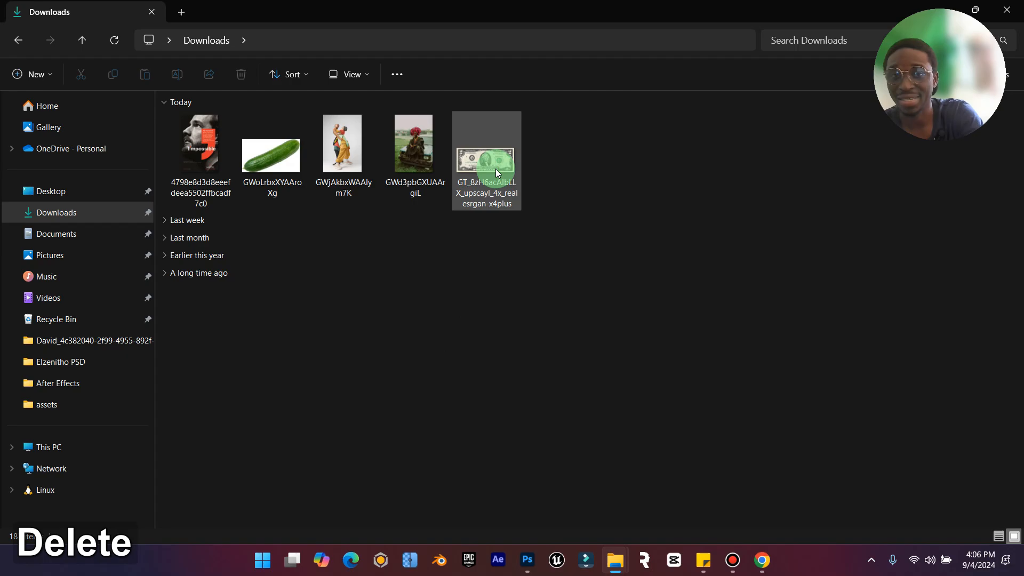
Open the upscaled bill image in Photoshop, unlock its background layer and duplicate it
left_click_drag(495, 171, 485, 365)
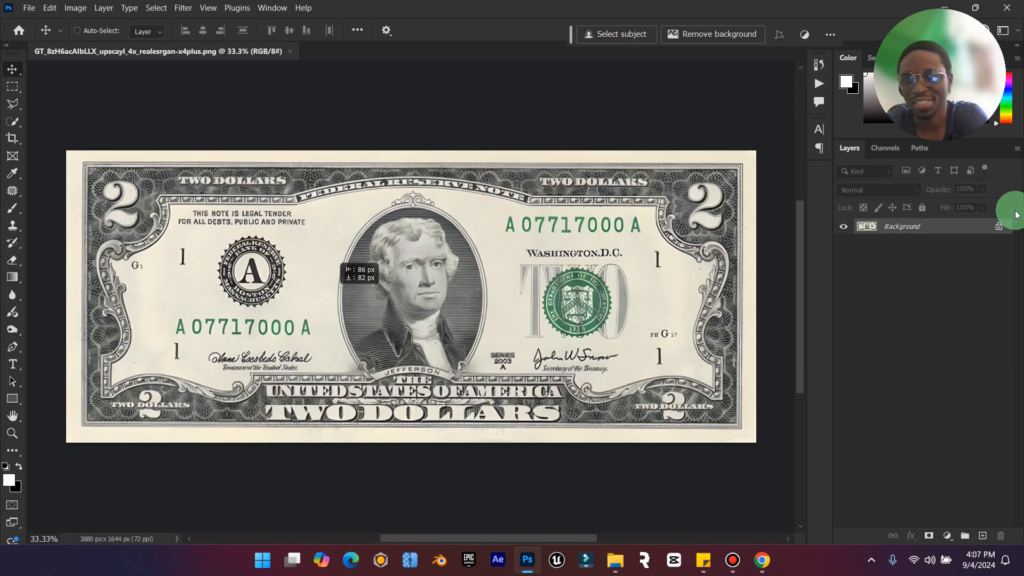
left_click(1002, 231)
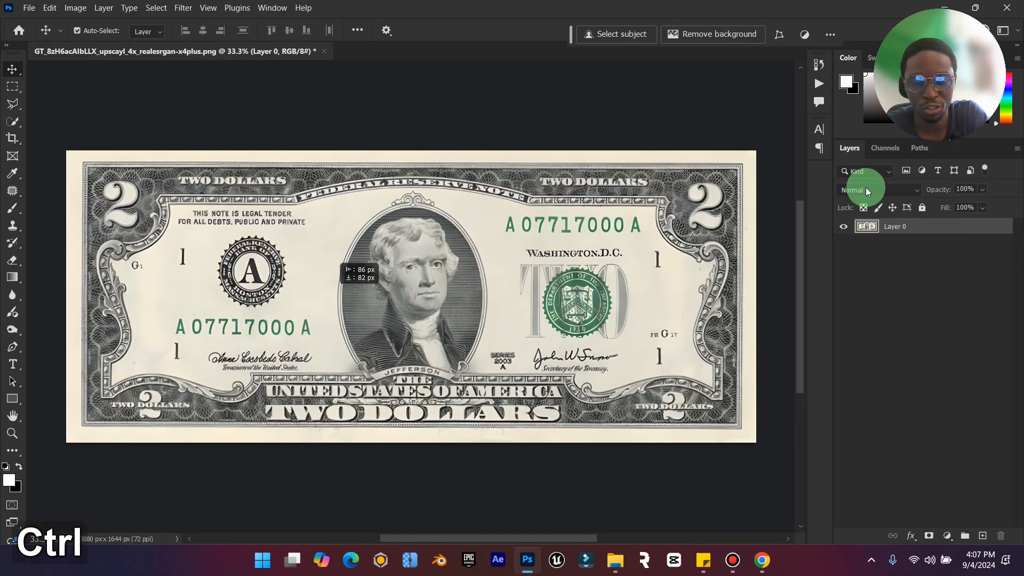
key("ctrl+j")
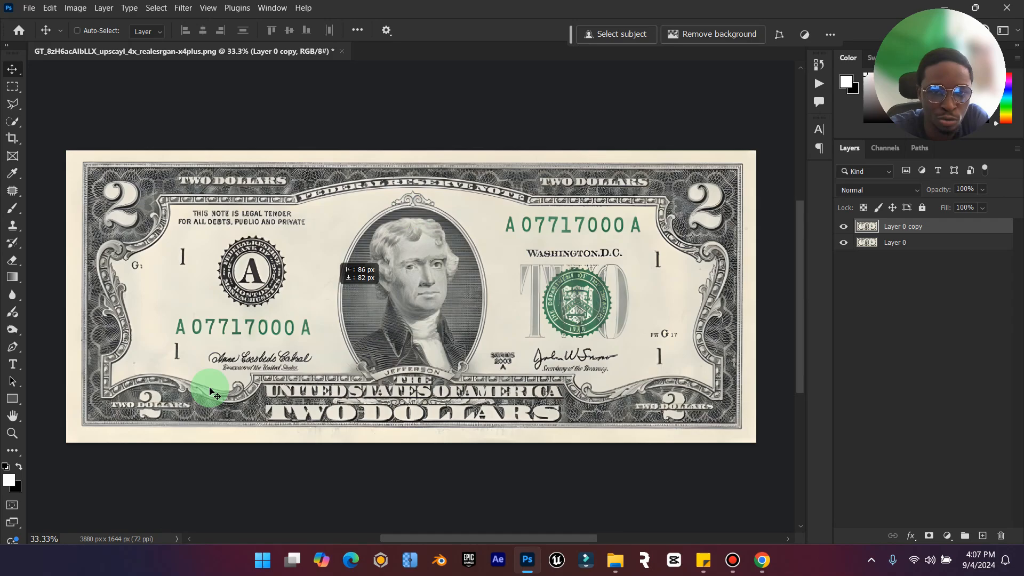
Select the oval portrait area at the centre of the bill with the Quick Selection tool
left_click(17, 436)
left_click_drag(441, 325, 475, 320)
left_click(12, 121)
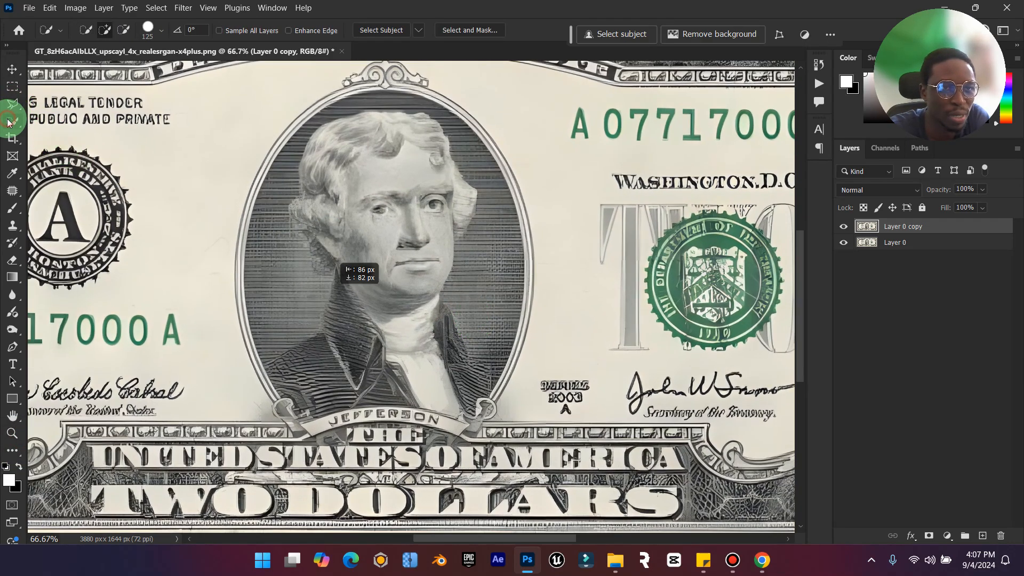
right_click(13, 121)
left_click(81, 139)
mouse_move(381, 156)
left_mouse_down()
mouse_move(378, 117)
mouse_move(327, 172)
mouse_move(328, 245)
mouse_move(337, 265)
mouse_move(445, 333)
mouse_move(463, 330)
mouse_move(466, 170)
left_mouse_up()
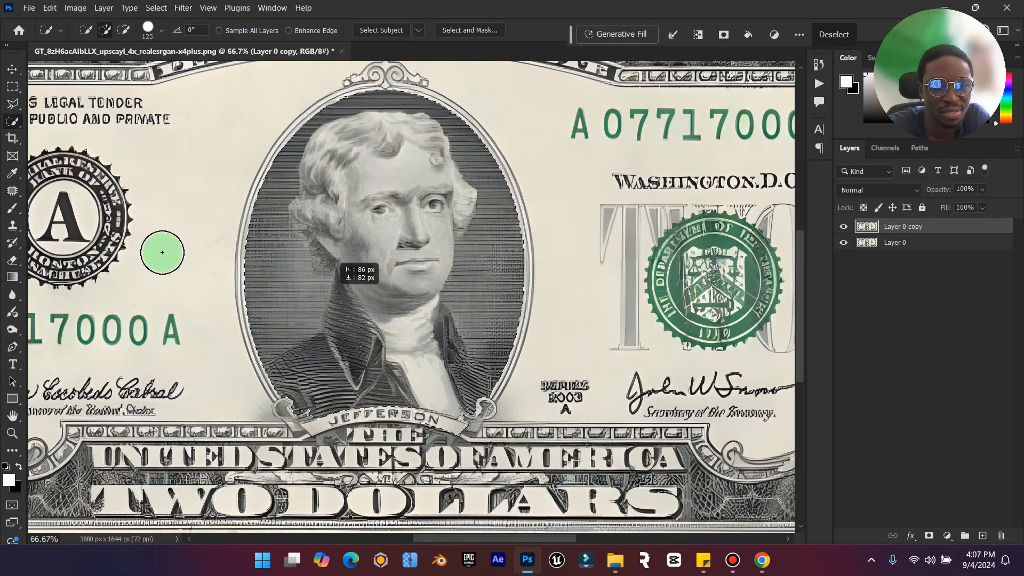
Subtract the name banner area below the portrait from the selection with the Polygonal Lasso tool
left_click(12, 103)
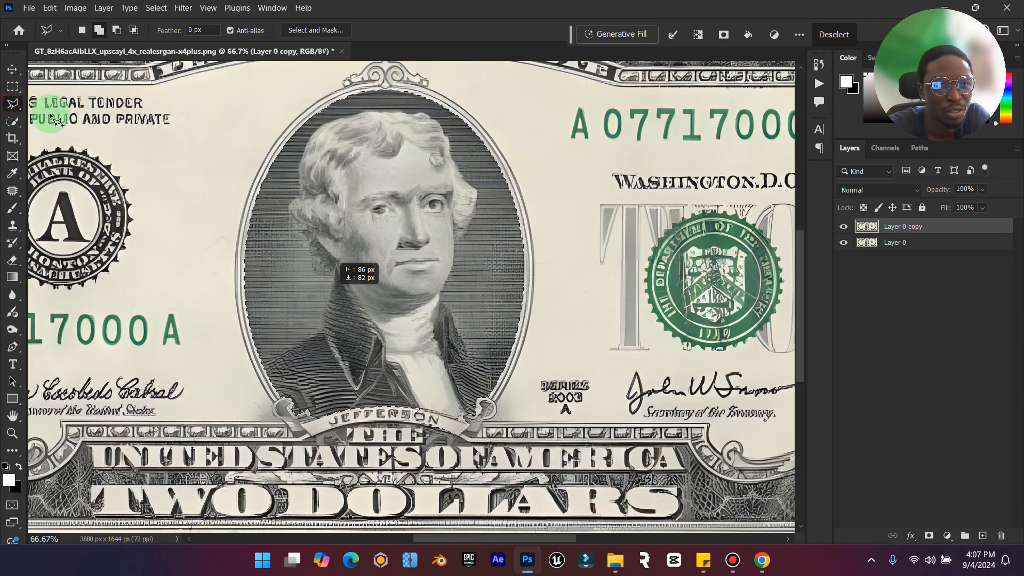
left_click(116, 30)
left_click(474, 435)
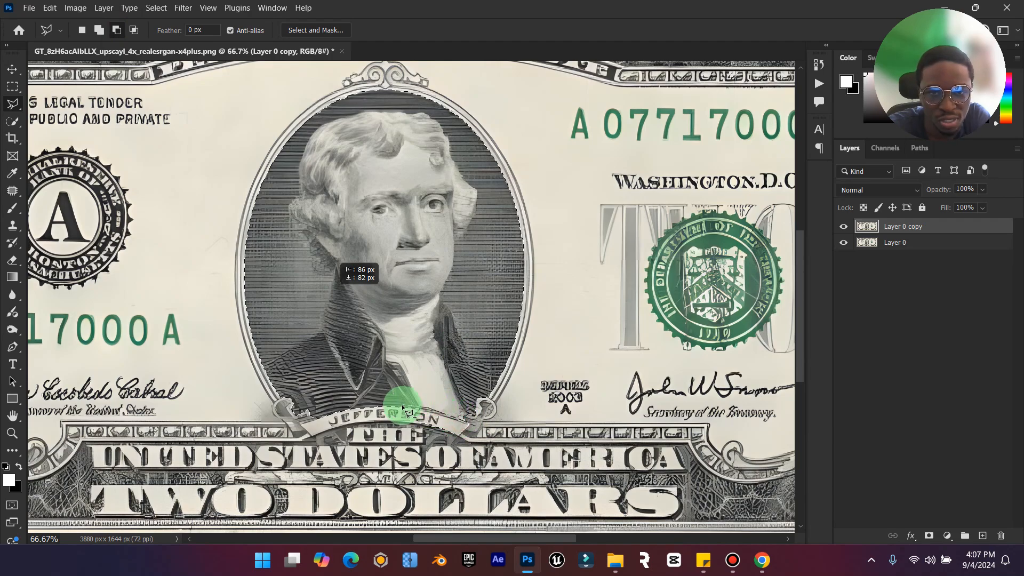
left_click(380, 429)
double_click(514, 475)
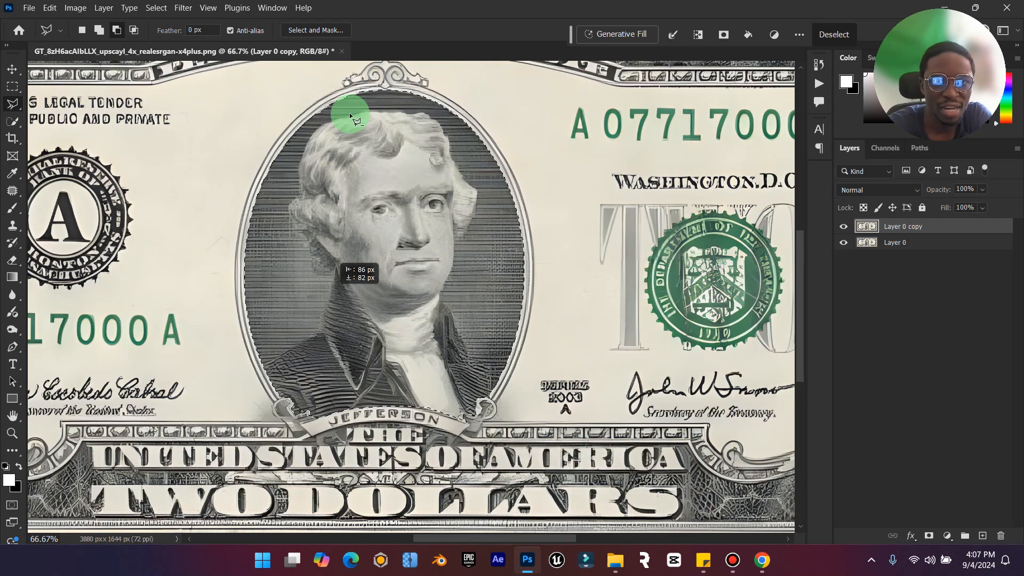
Copy the selected portrait oval to a new layer and check the cutout by toggling the bill layers' visibility
double_click(12, 416)
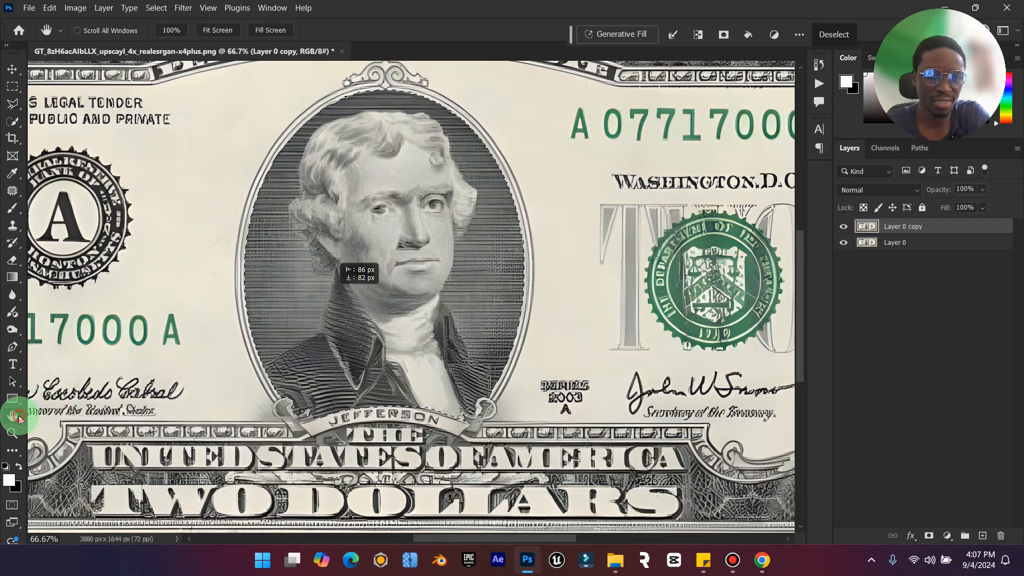
left_click(21, 97)
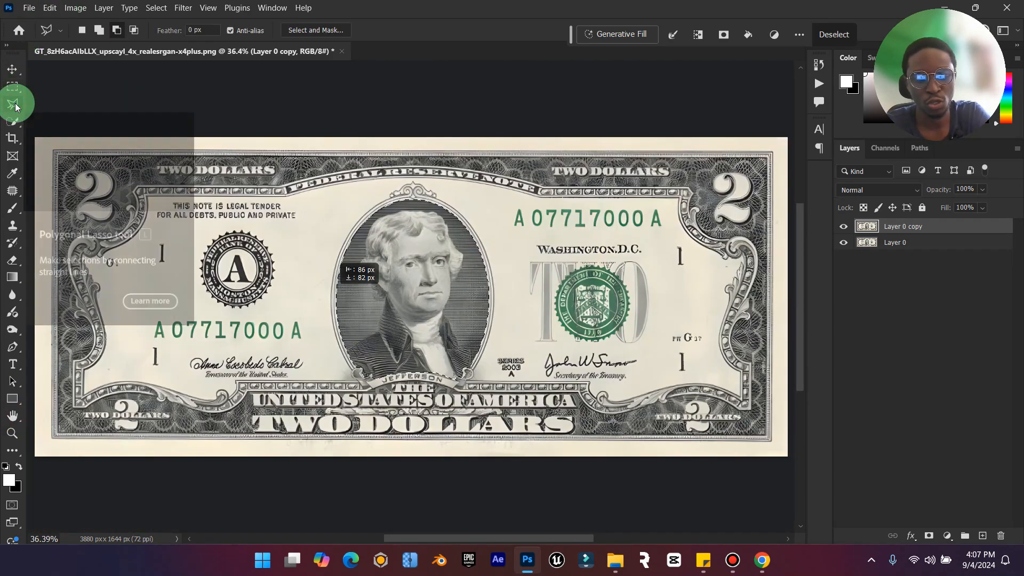
key("ctrl+j")
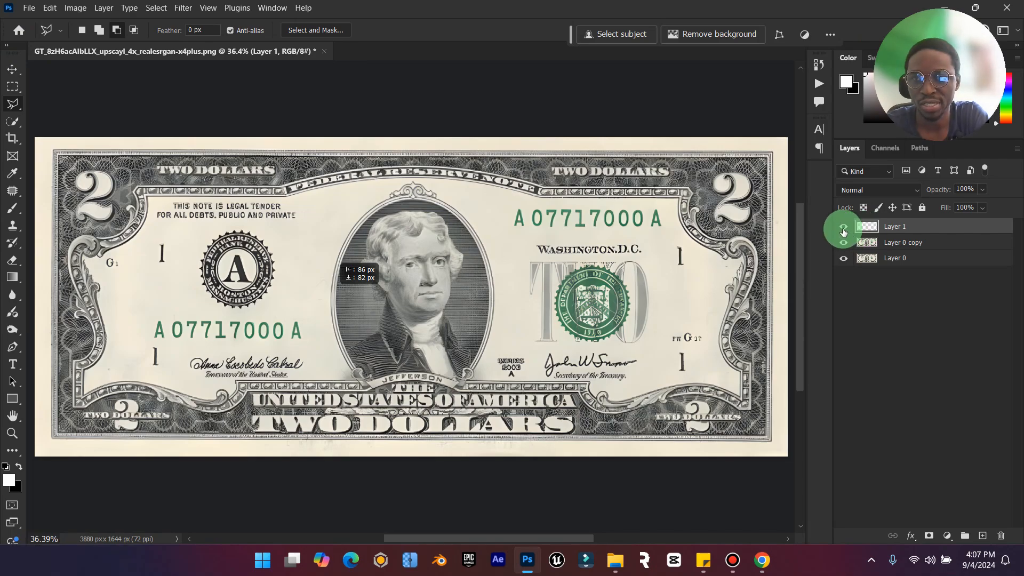
left_click(842, 257)
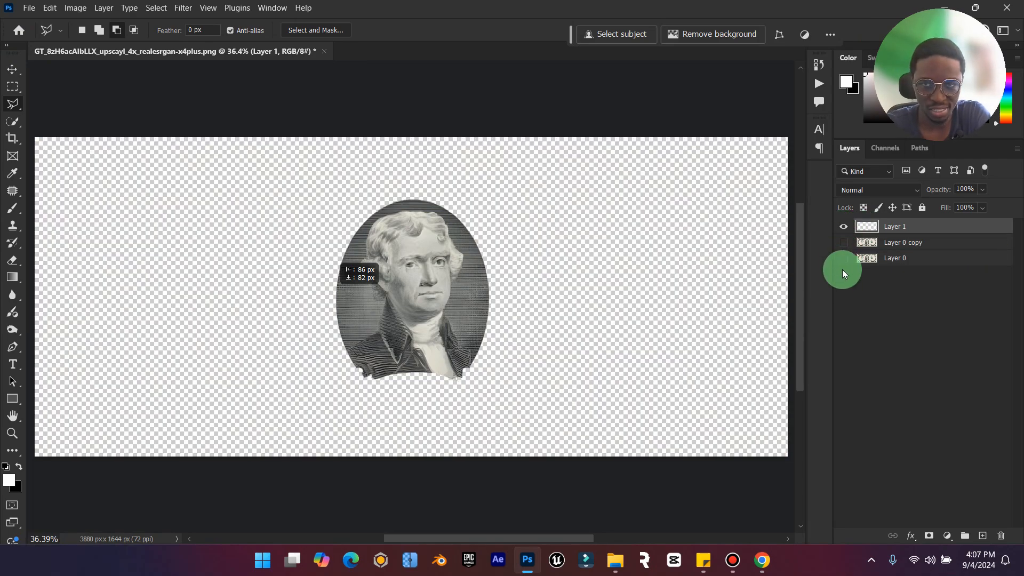
left_click(843, 258)
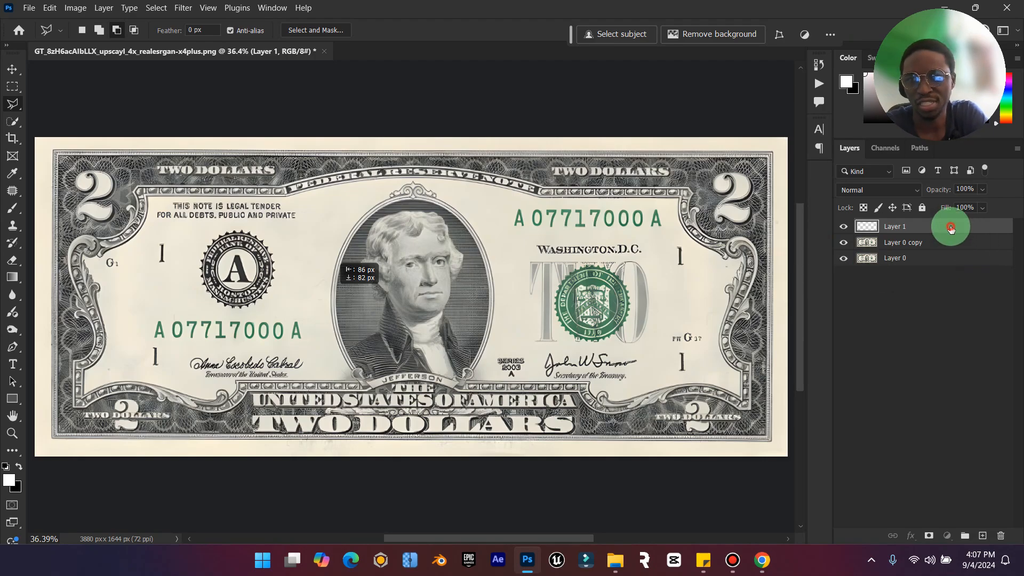
Duplicate the portrait cutout layer and rename the copy "Model"
key("ctrl+j")
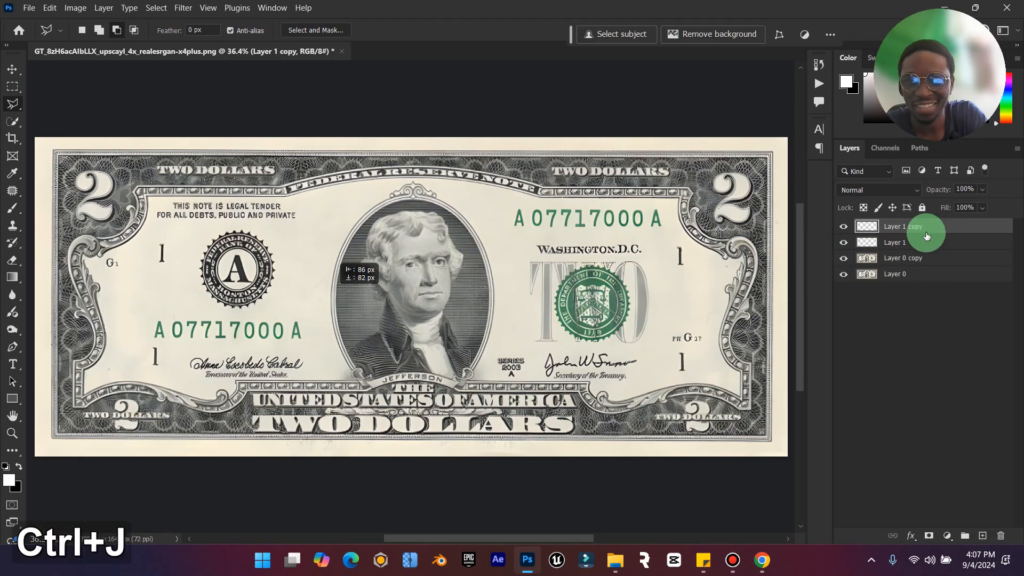
double_click(905, 226)
key("Caps_Lock")
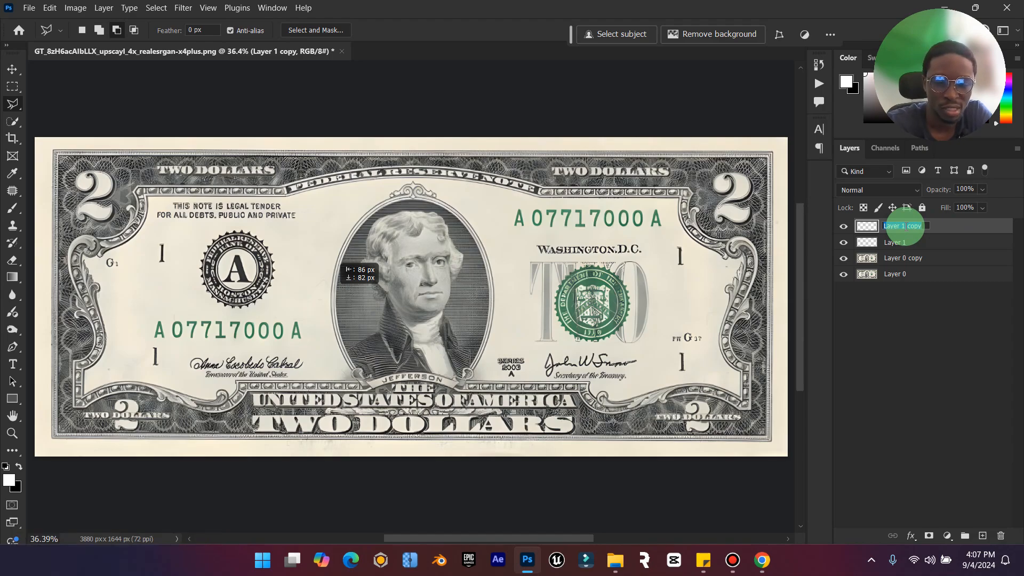
type("M")
key("Caps_Lock")
type("odfe")
key("BackSpace")
key("BackSpace")
type("el")
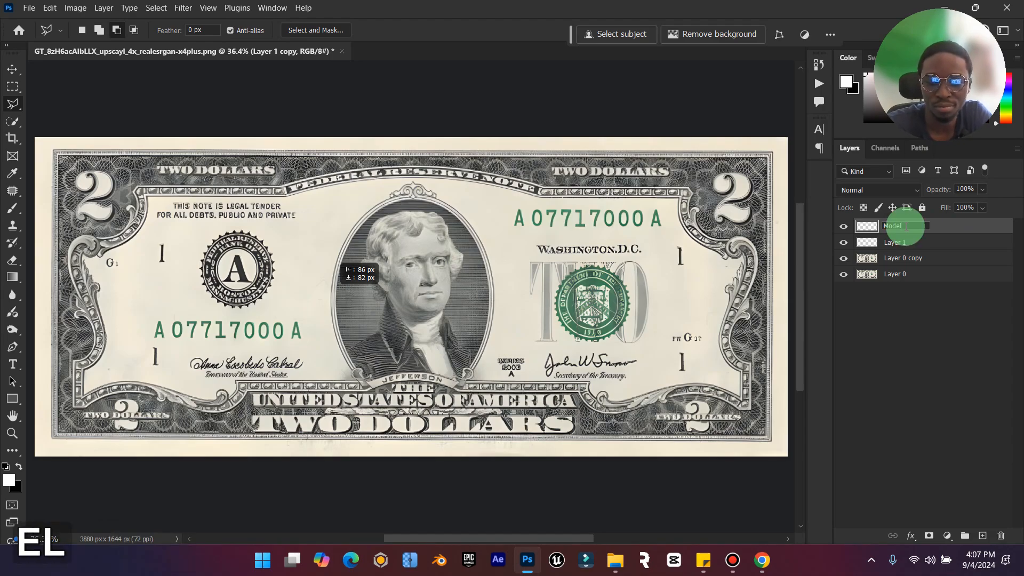
key("Return")
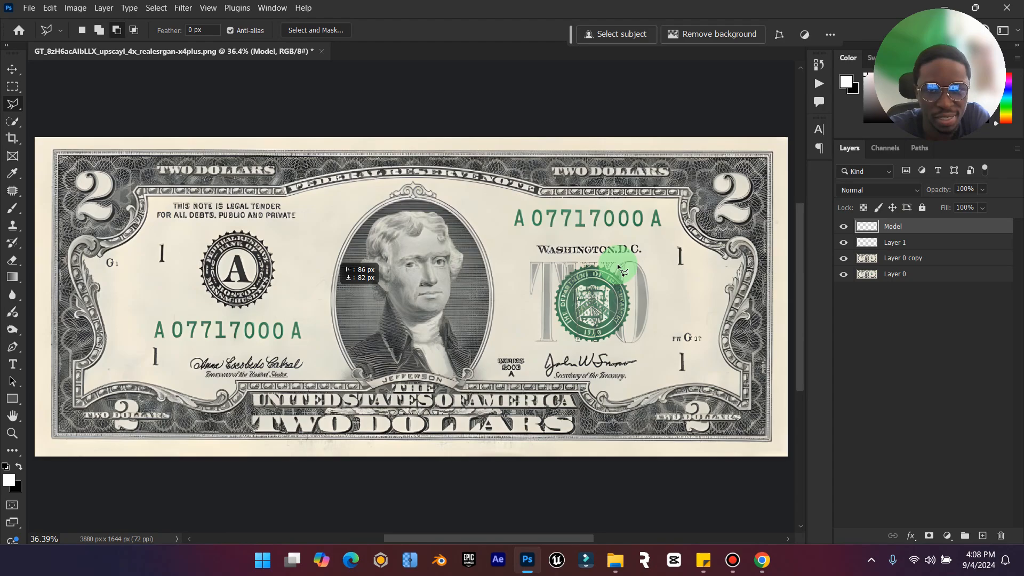
Hide all layers except Model, and briefly toggle Layer 0 copy to compare the portrait with the bill
left_click_drag(845, 243, 843, 274)
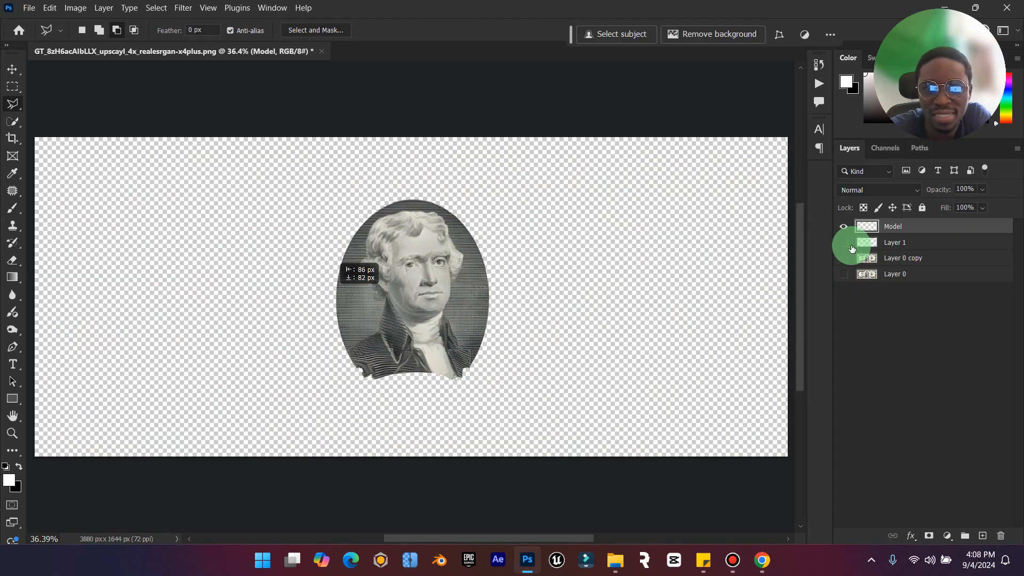
left_click(12, 434)
left_click_drag(384, 348, 420, 337)
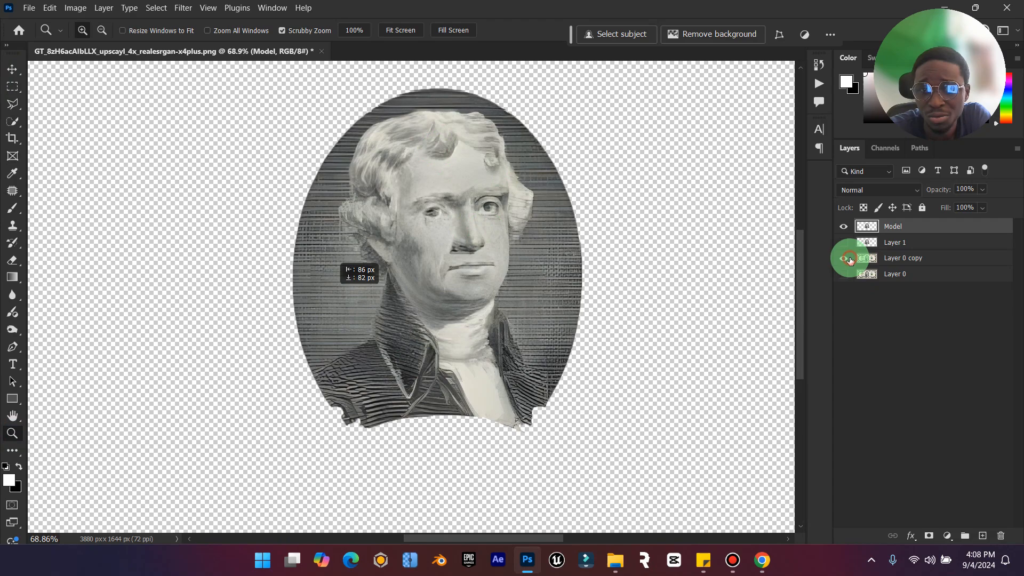
left_click(844, 258)
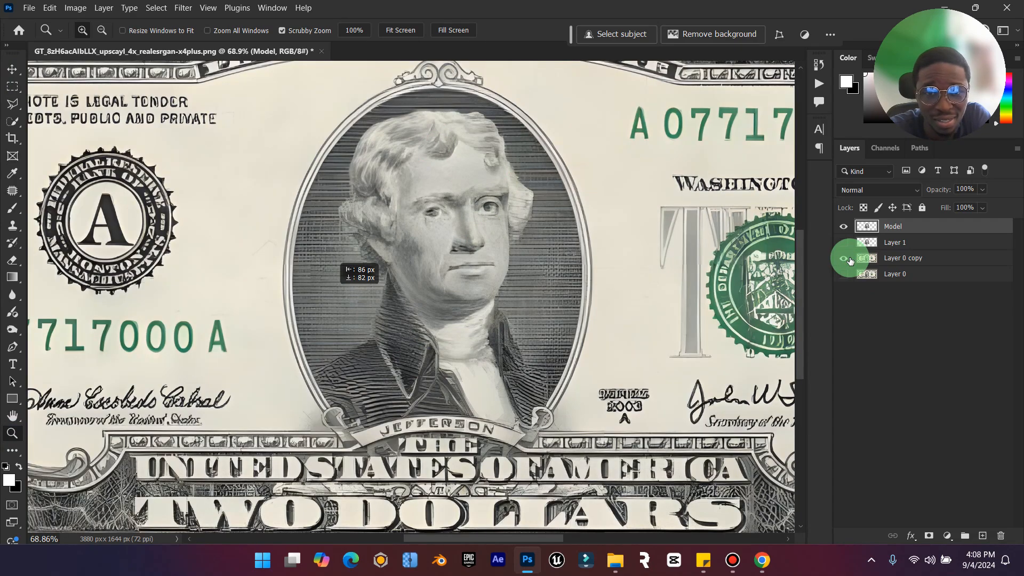
left_click(844, 258)
Select the portrait figure on the Model layer by tracing around its hair, shoulders and coat with the Polygonal Lasso tool
left_click(13, 104)
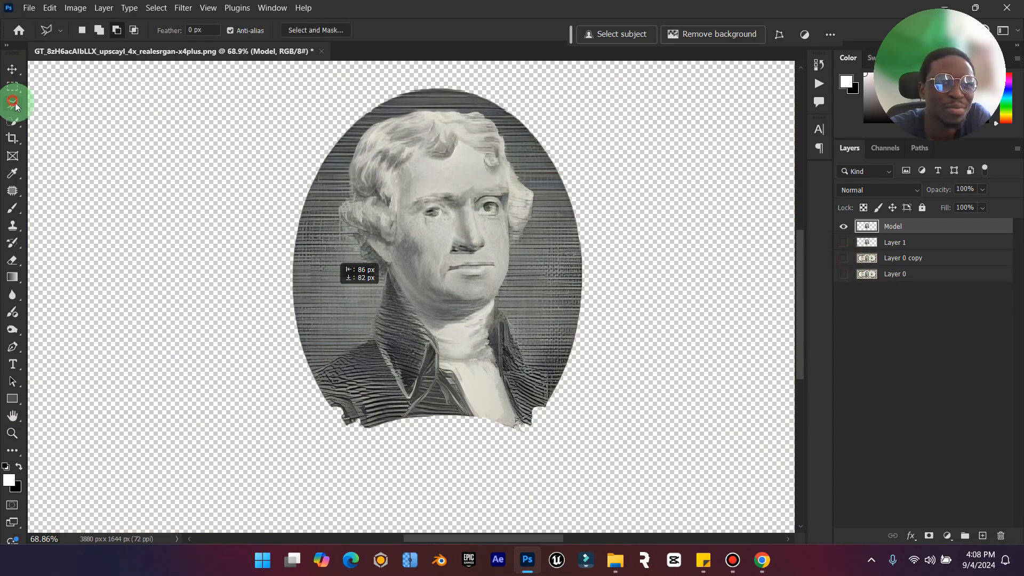
left_click(325, 359)
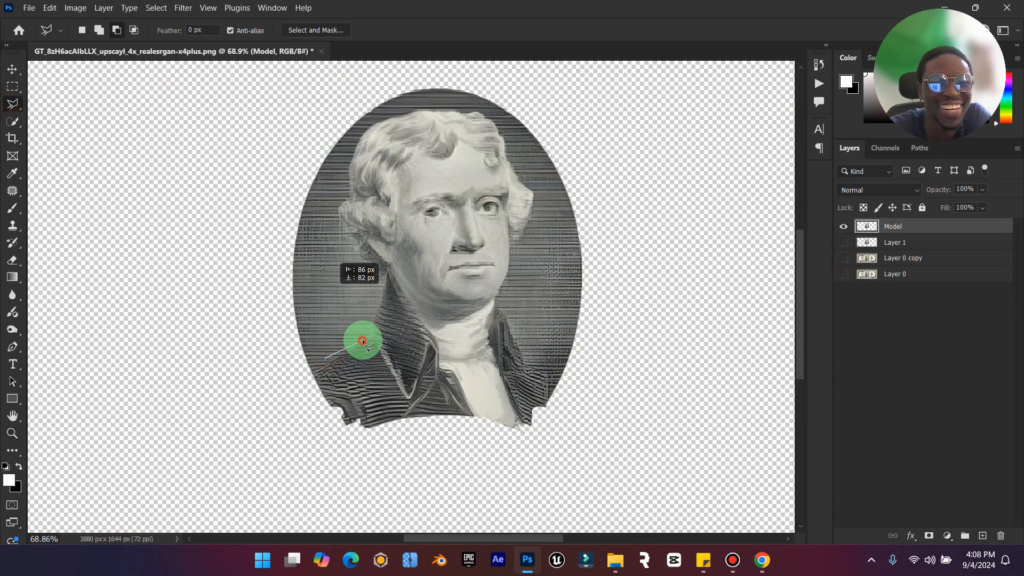
mouse_move(363, 341)
left_mouse_down()
mouse_move(378, 278)
mouse_move(353, 263)
mouse_move(334, 208)
mouse_move(354, 143)
mouse_move(384, 115)
mouse_move(485, 109)
mouse_move(535, 187)
mouse_move(531, 243)
mouse_move(496, 302)
mouse_move(548, 397)
mouse_move(520, 414)
mouse_move(518, 425)
mouse_move(528, 422)
mouse_move(517, 430)
mouse_move(442, 410)
mouse_move(364, 416)
left_mouse_up()
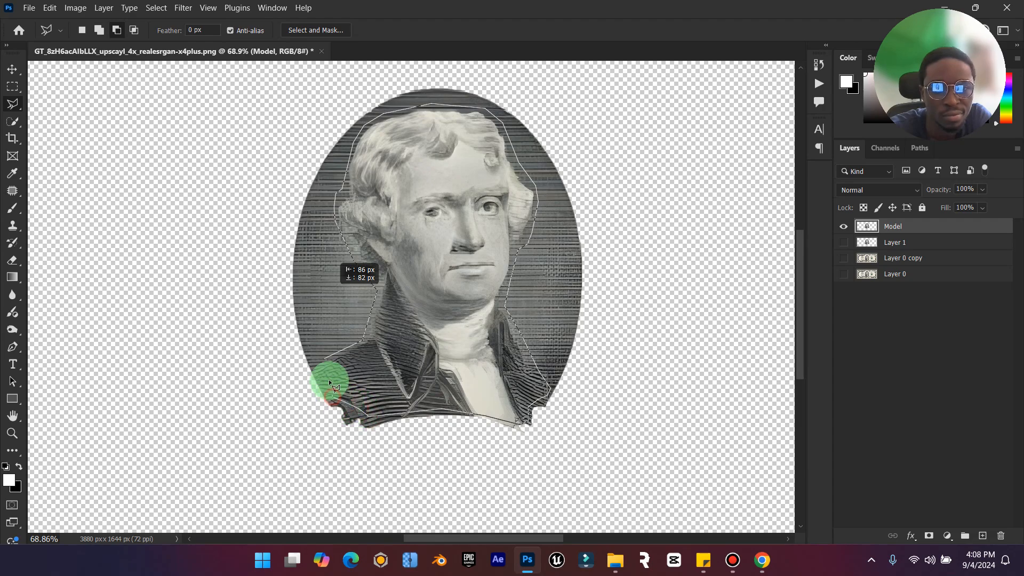
left_click_drag(318, 377, 314, 370)
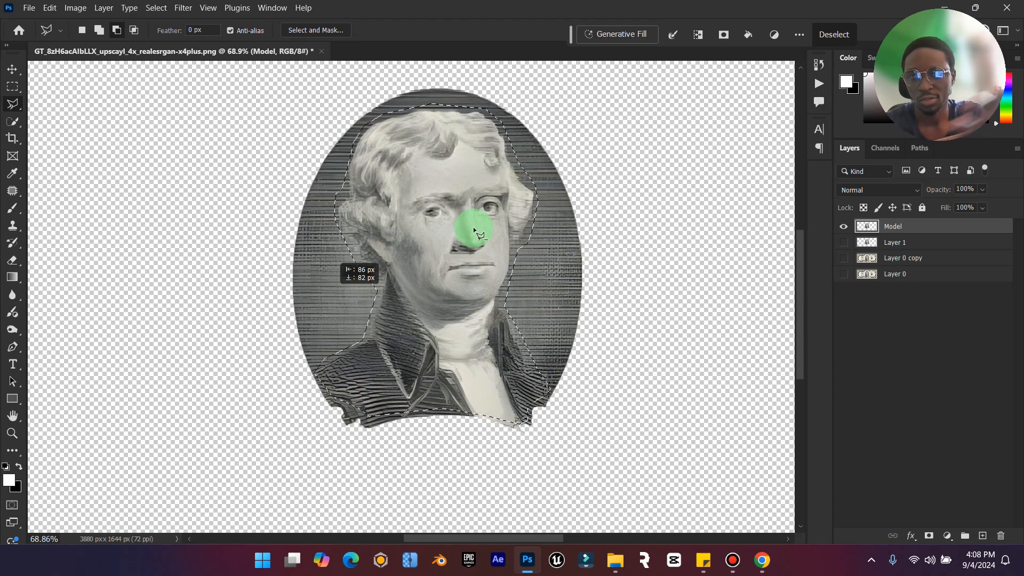
Run Generative Fill on the selected figure with the prompt "remove"
left_click(619, 36)
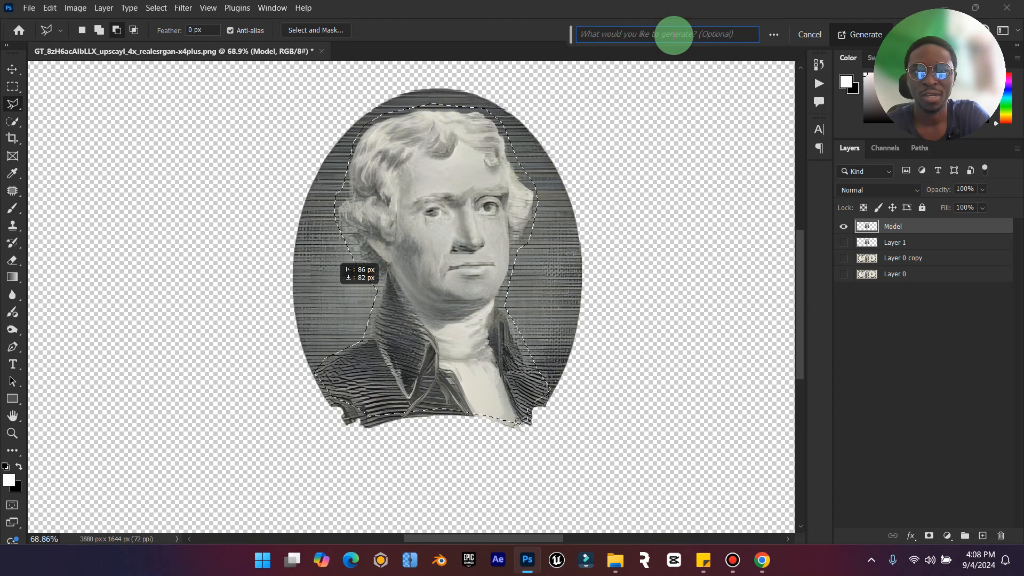
type("remp")
key("BackSpace")
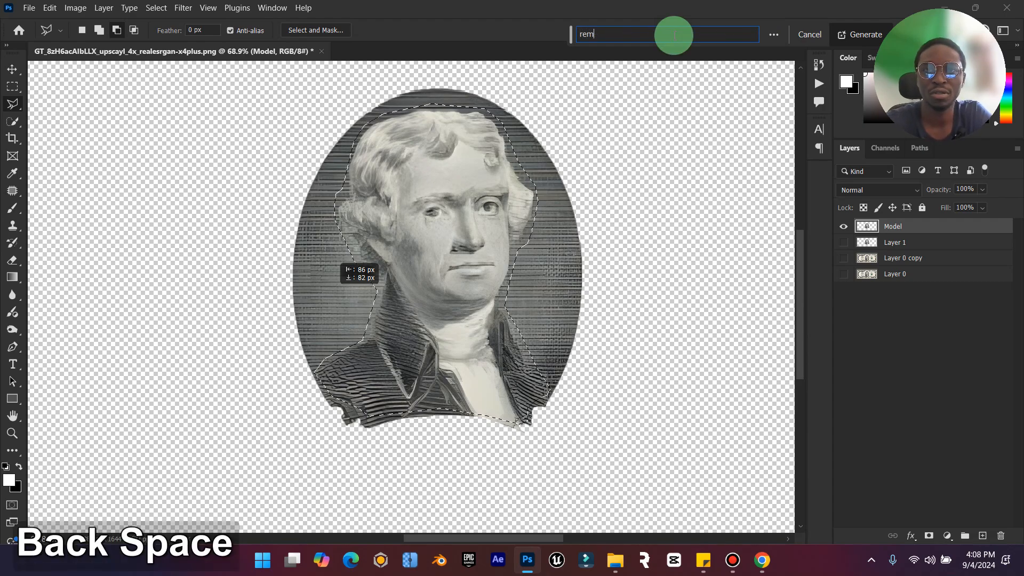
type("ove")
key("Return")
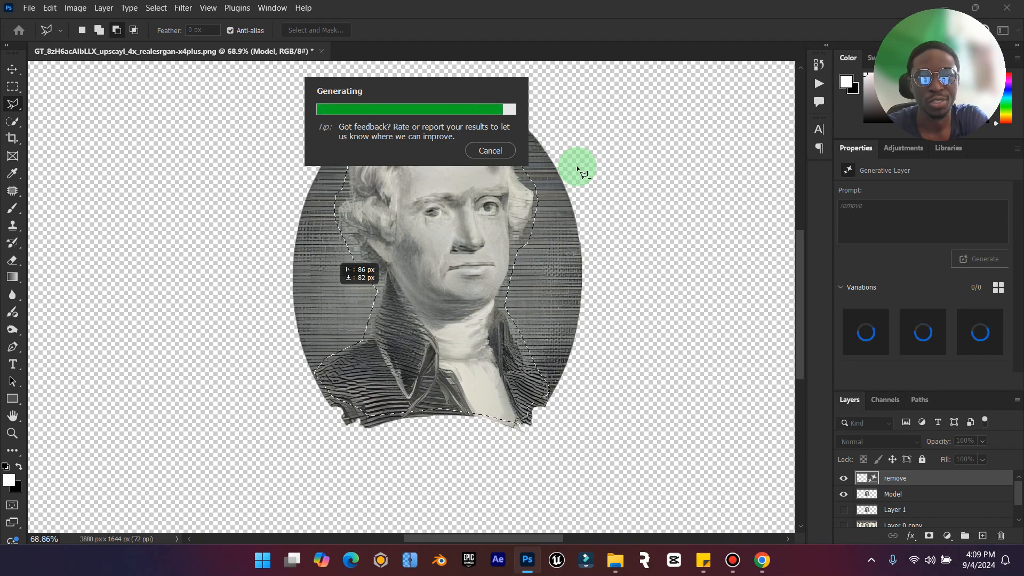
left_click(729, 561)
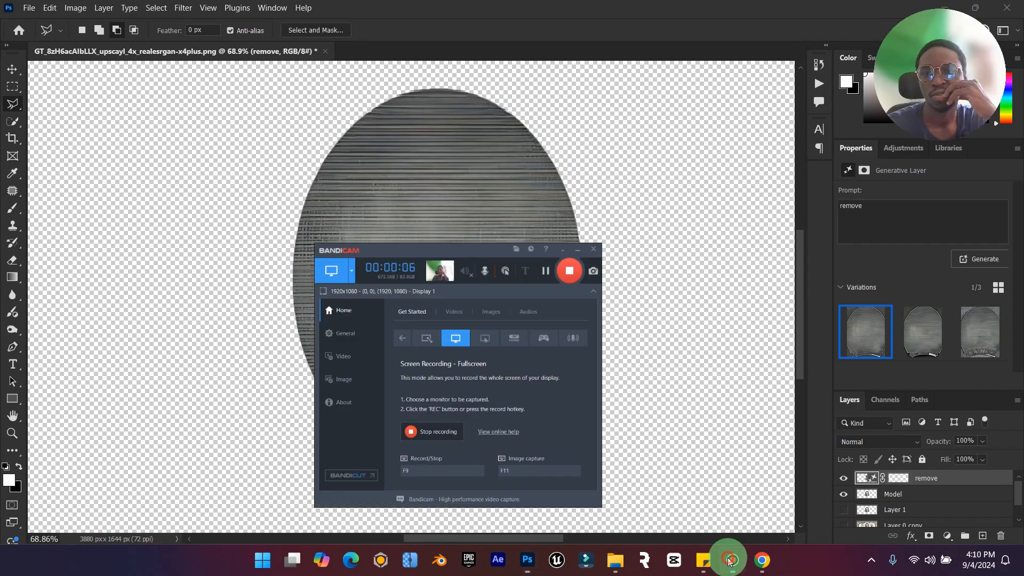
left_click(729, 560)
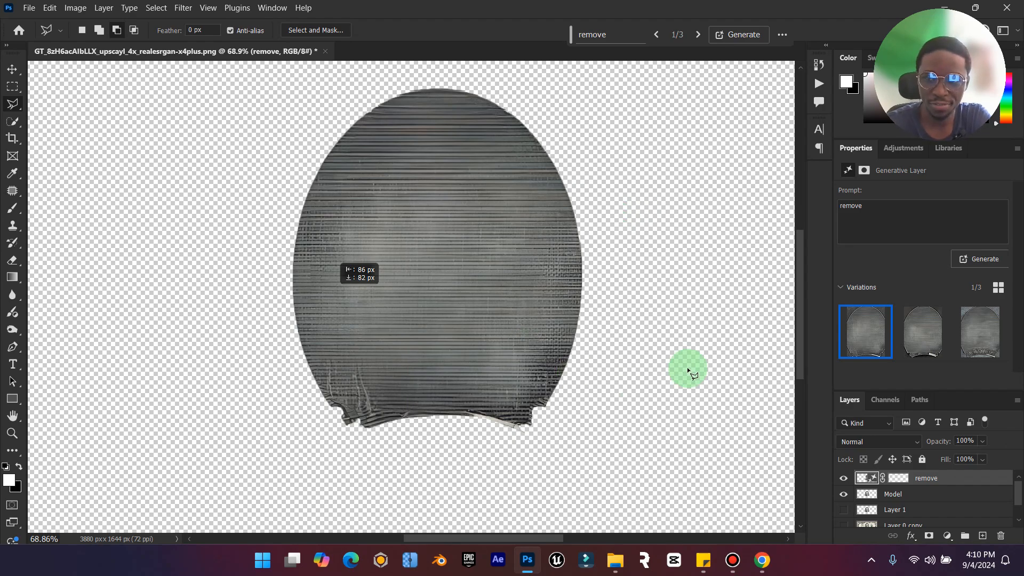
Compare the three generated variations, keep the first one, and close the Properties tab group
left_click(916, 341)
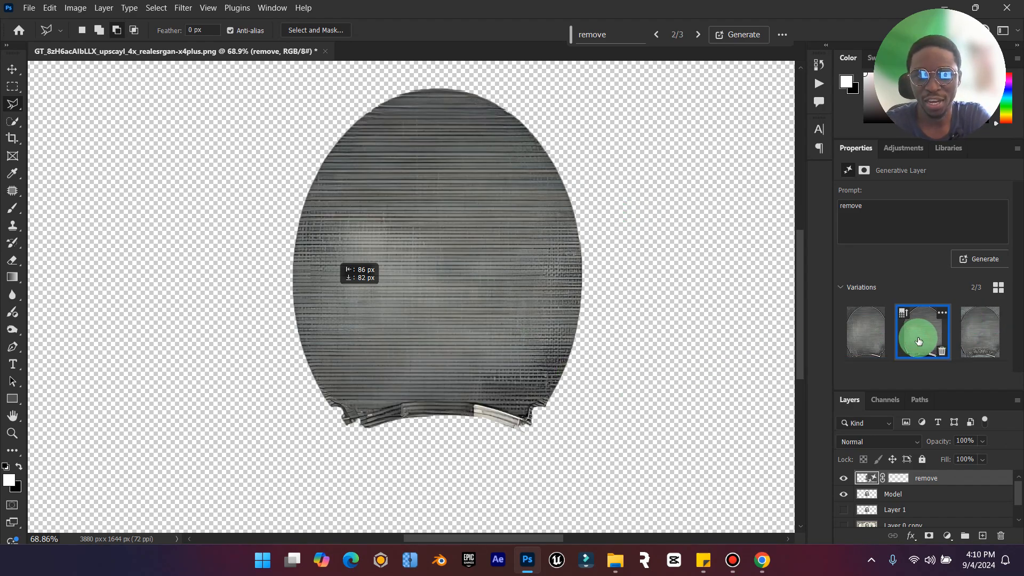
left_click(961, 338)
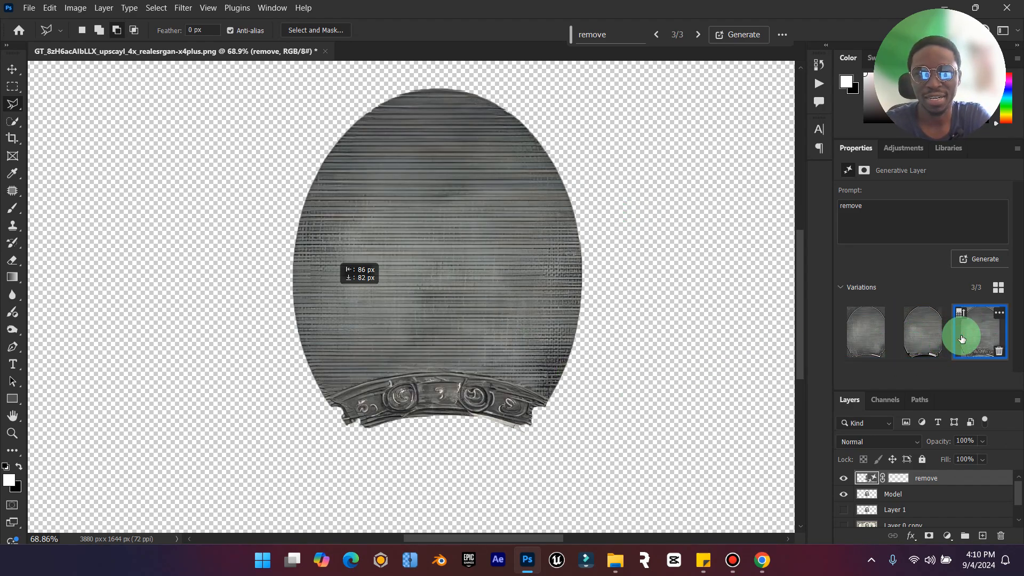
left_click(846, 344)
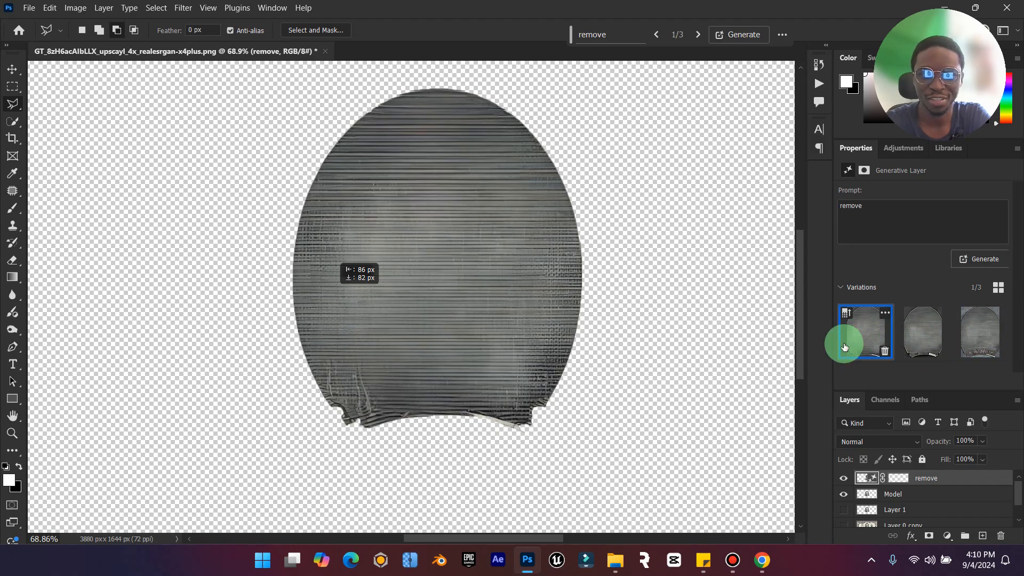
left_click(967, 342)
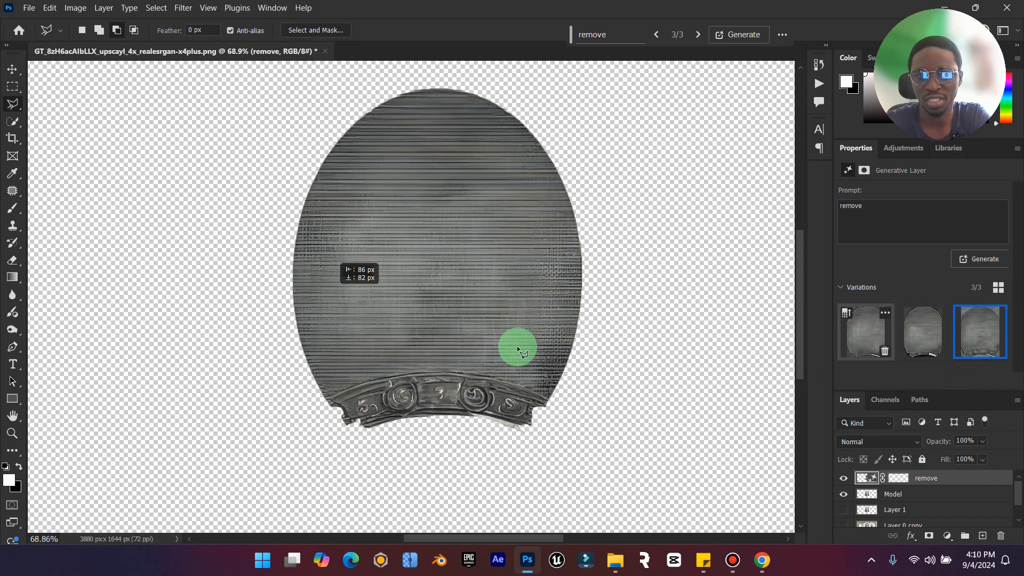
left_click(864, 338)
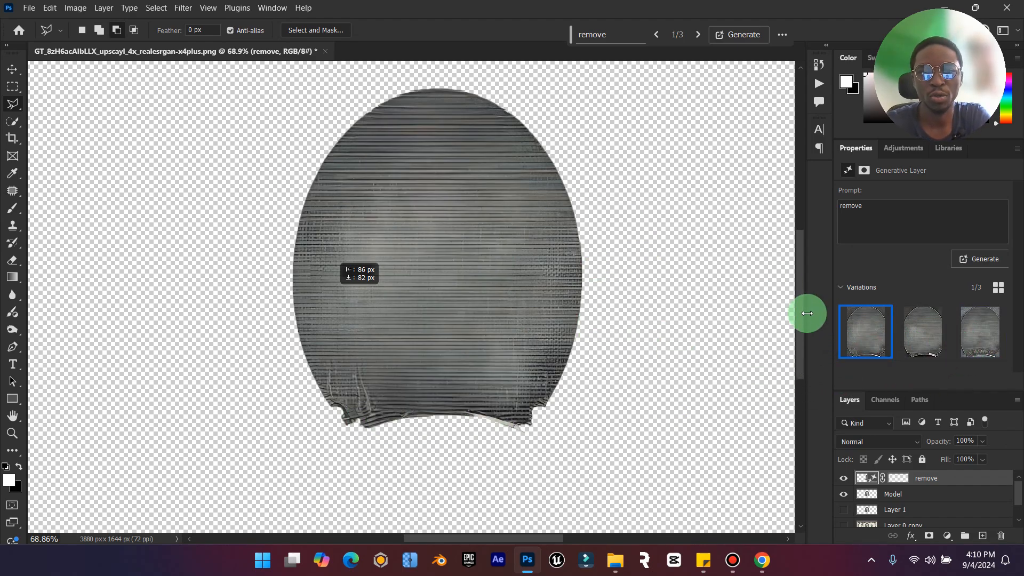
left_click(1018, 148)
left_click(963, 214)
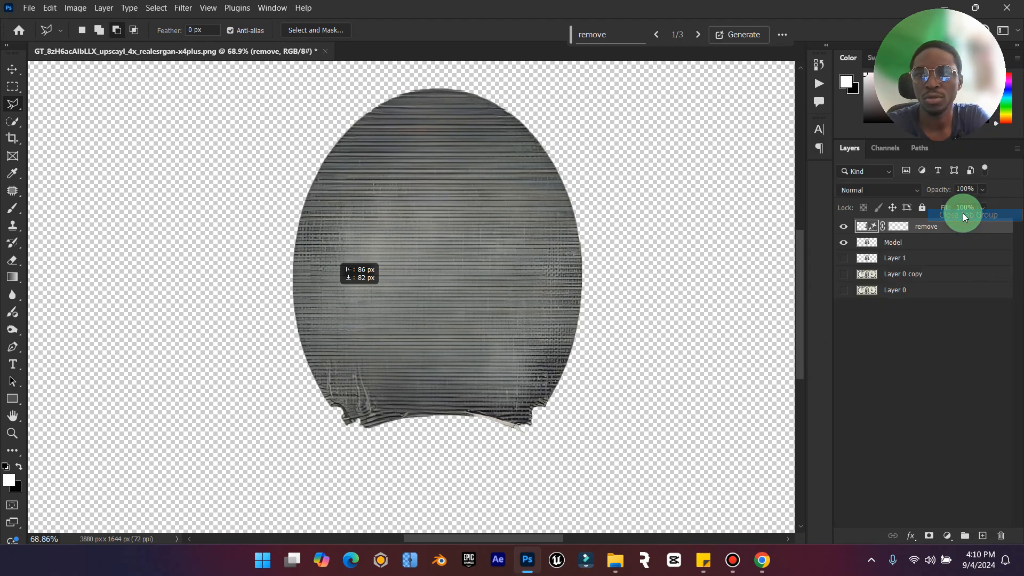
Hide the remove layer and make the Model layer active
left_click(12, 68)
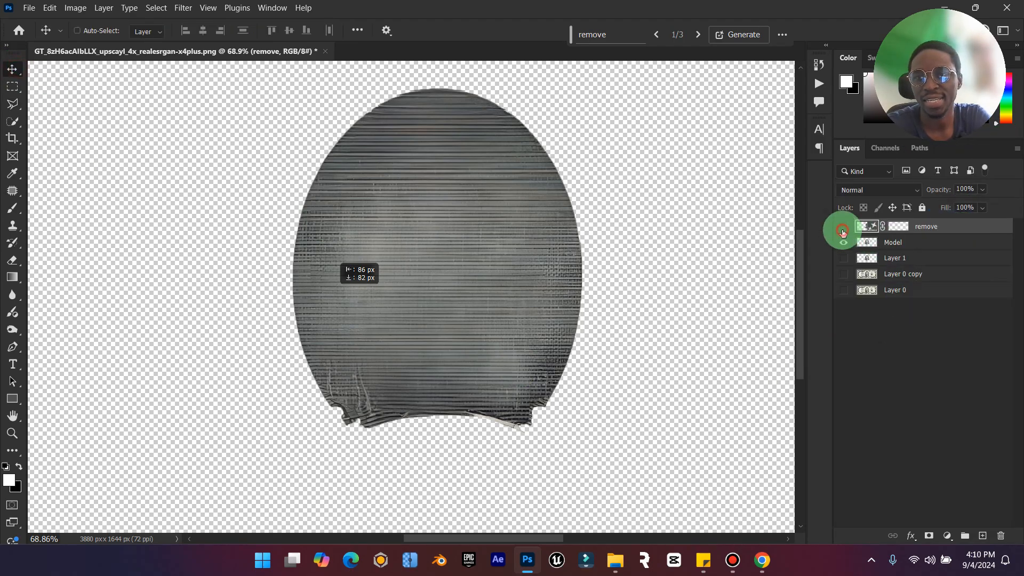
left_click(844, 226)
left_click(896, 242)
Outline the figure on the Model layer with a loose closed Polygonal Lasso selection around head, shoulders and lower coat edge
left_click(12, 104)
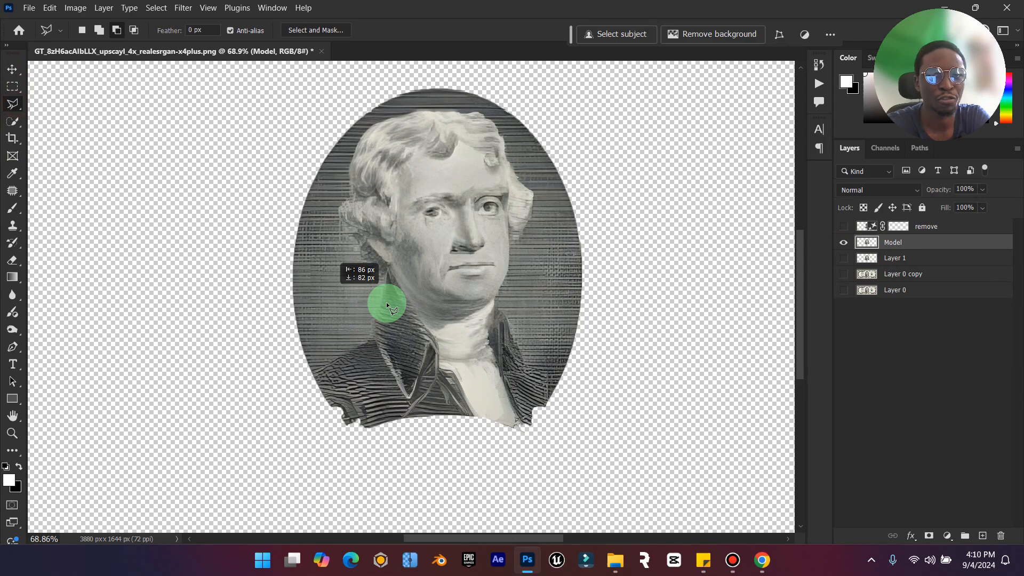
left_click(327, 356)
left_click(337, 243)
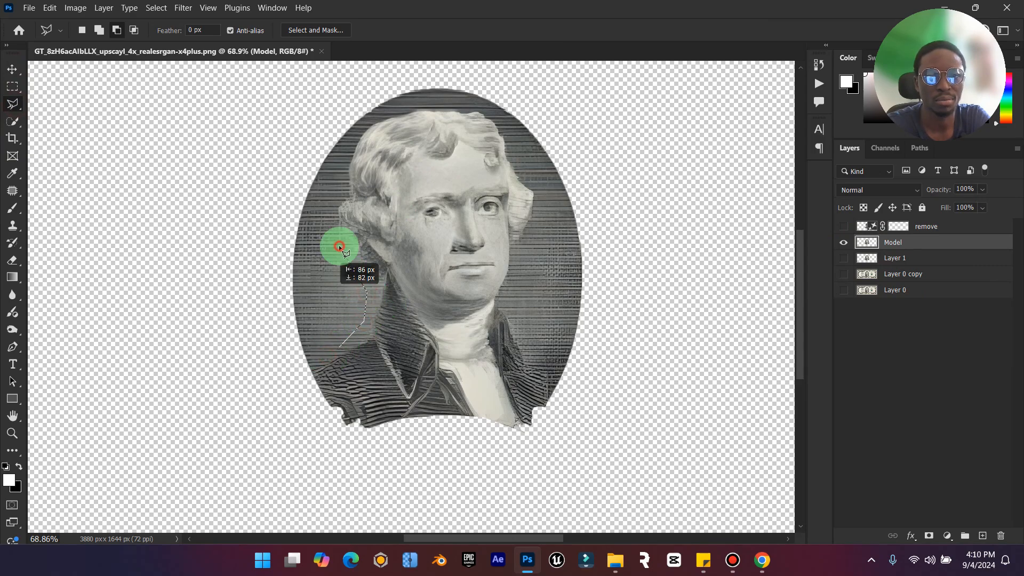
left_click(326, 191)
left_click(349, 146)
left_click(414, 107)
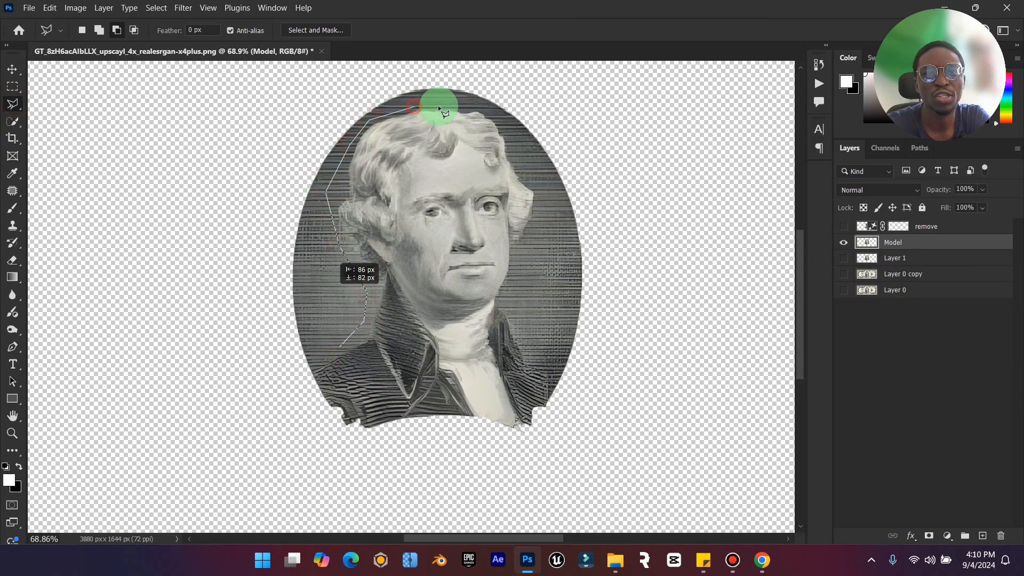
left_click(437, 106)
left_click(493, 111)
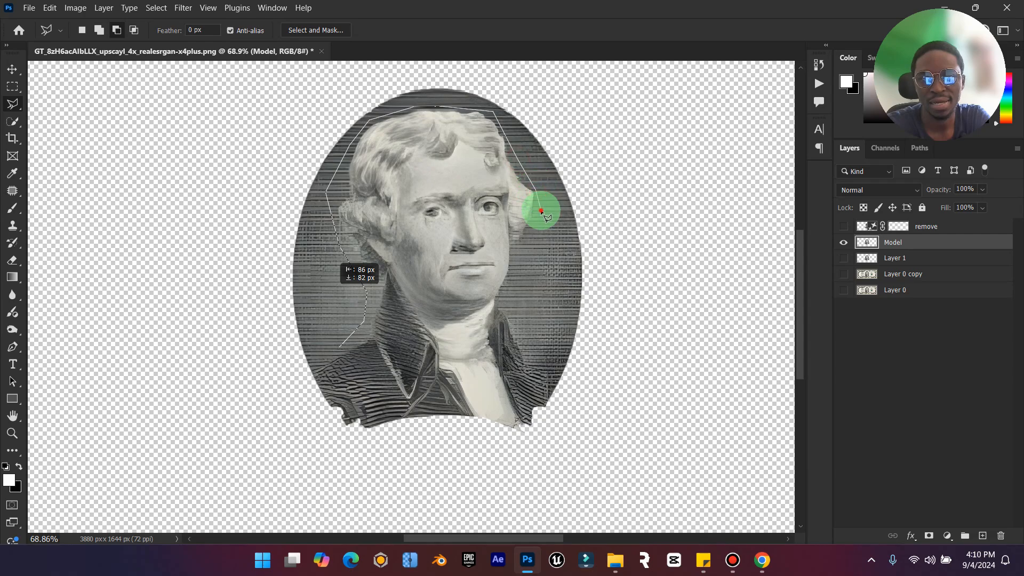
left_click(510, 263)
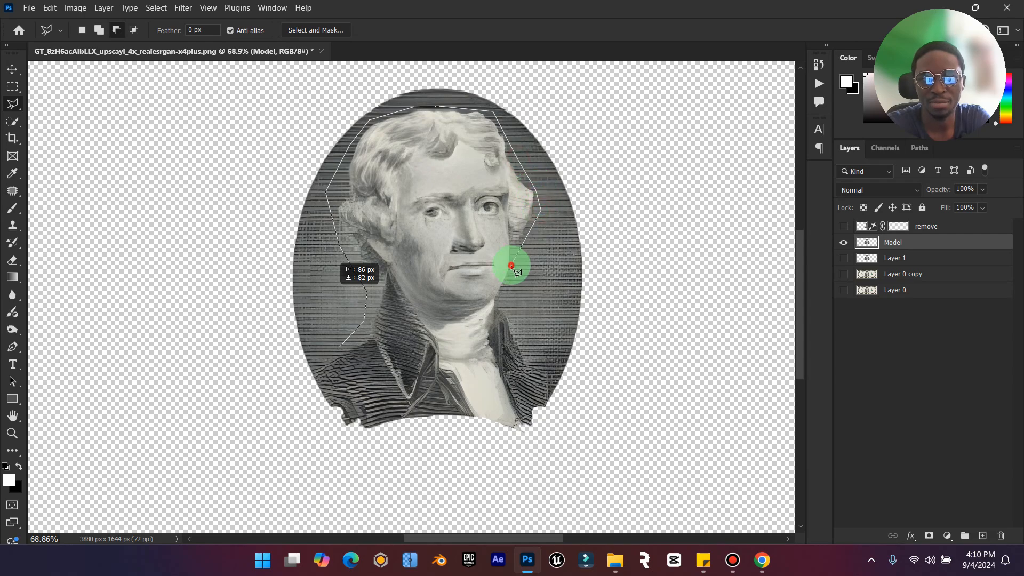
left_click(551, 389)
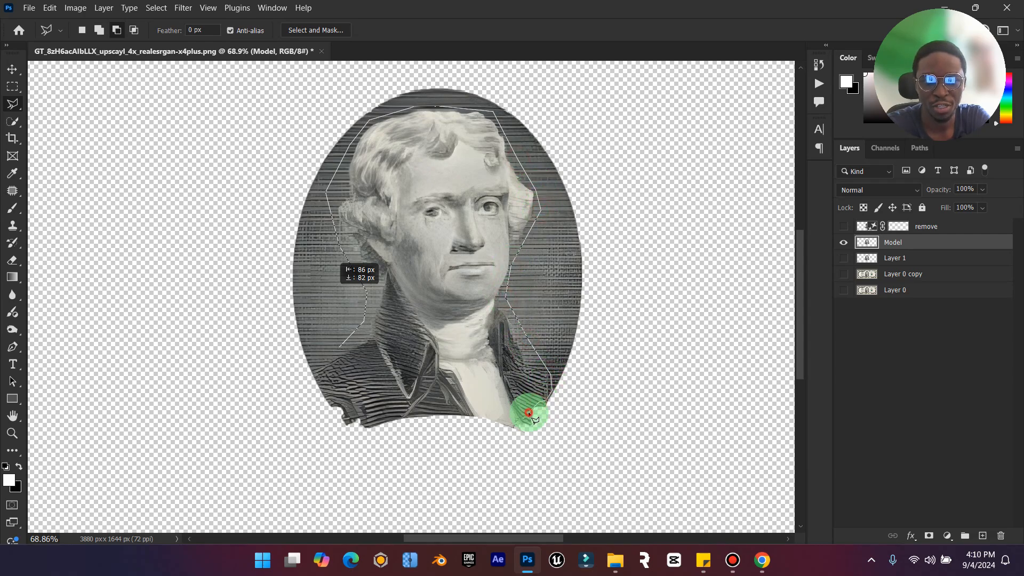
left_click(511, 425)
left_click(471, 414)
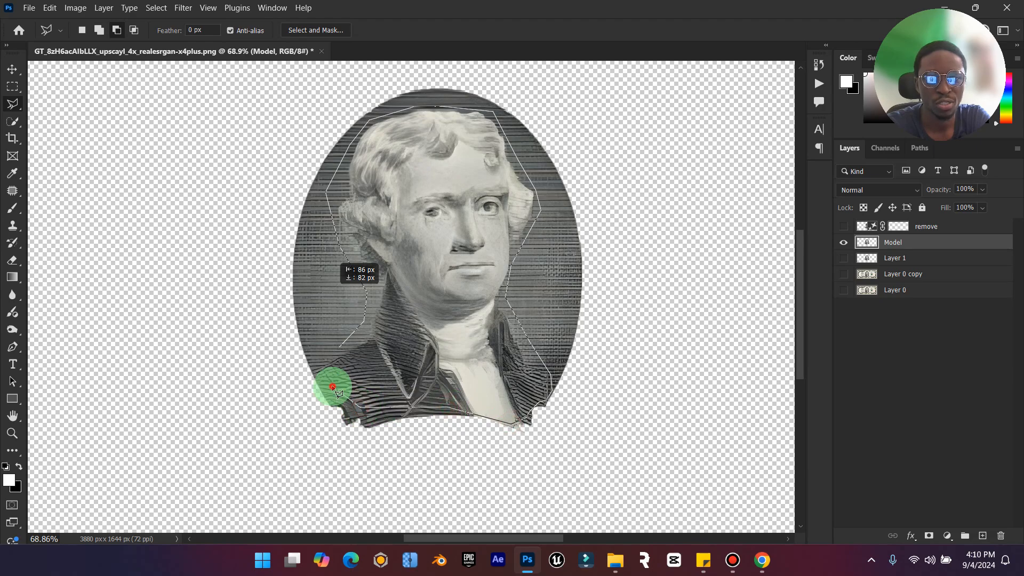
left_click(325, 367)
Fill the selected figure area on the Model layer using Content-Aware contents, and deselect
right_click(530, 320)
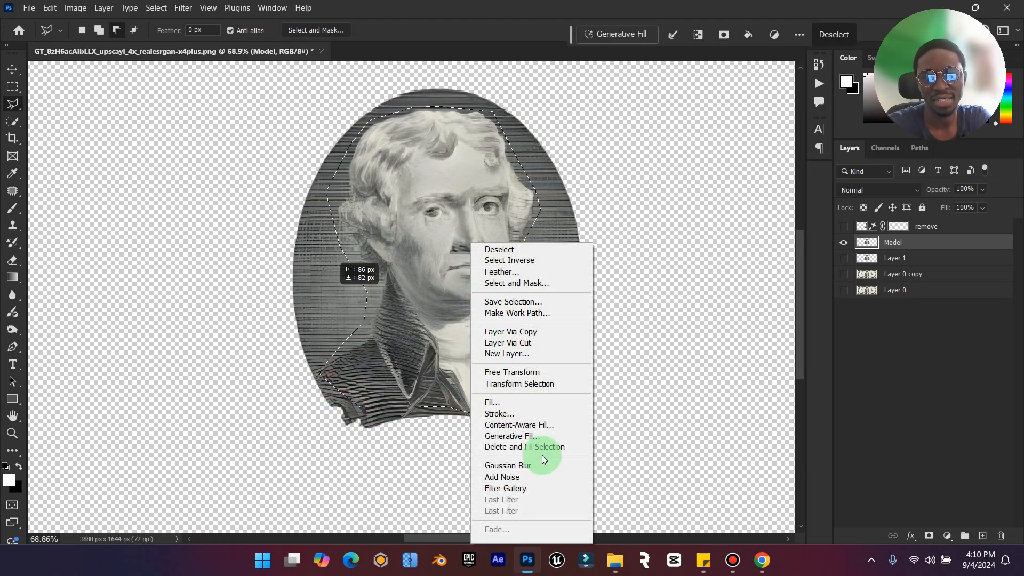
left_click(526, 403)
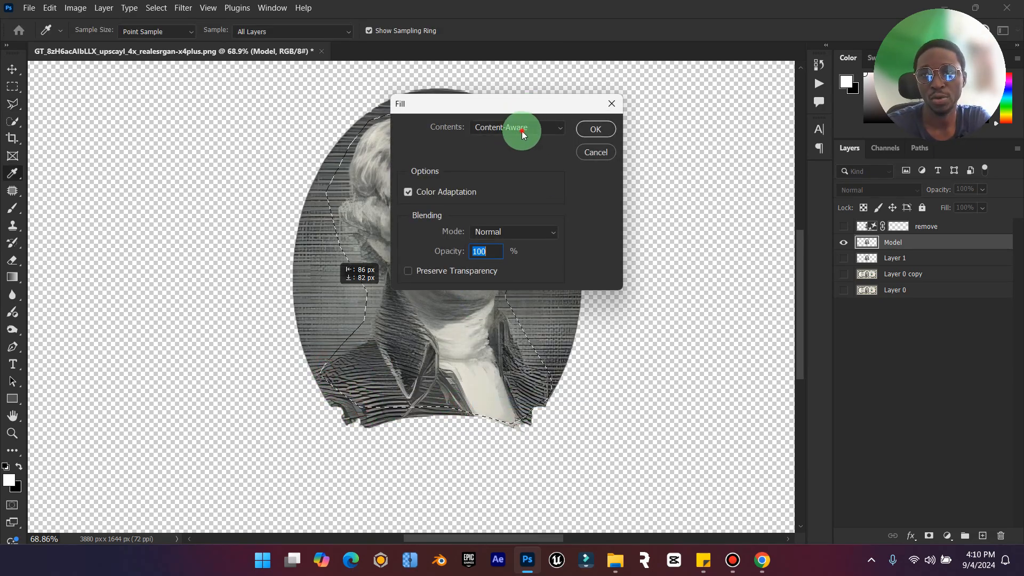
left_click(522, 133)
left_click(517, 188)
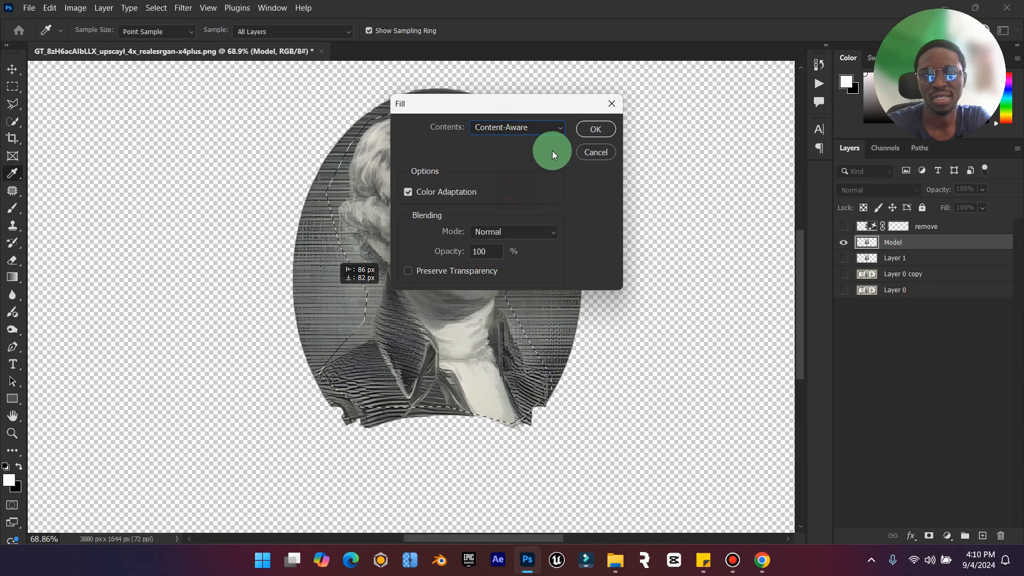
left_click(581, 129)
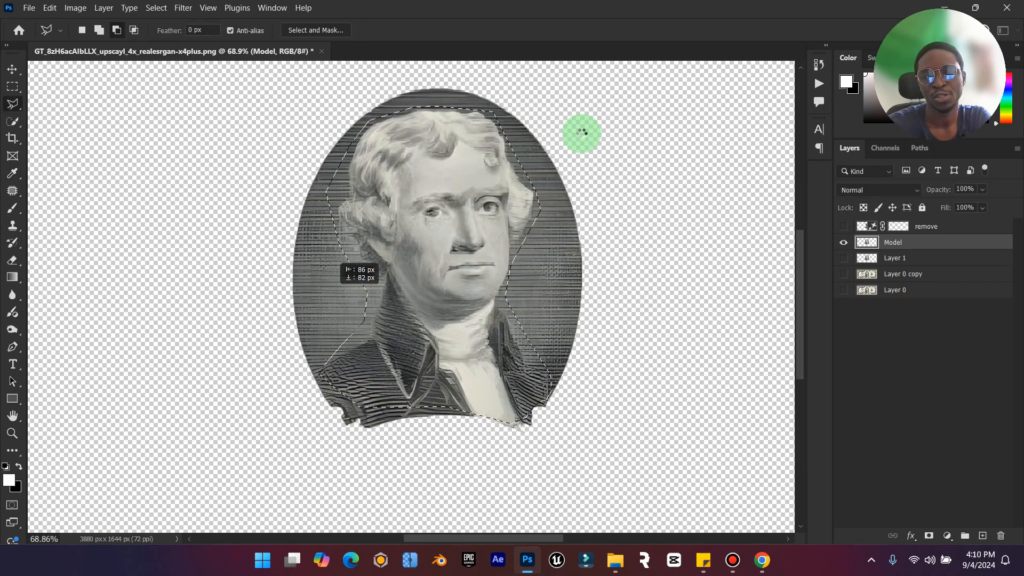
right_click(474, 255)
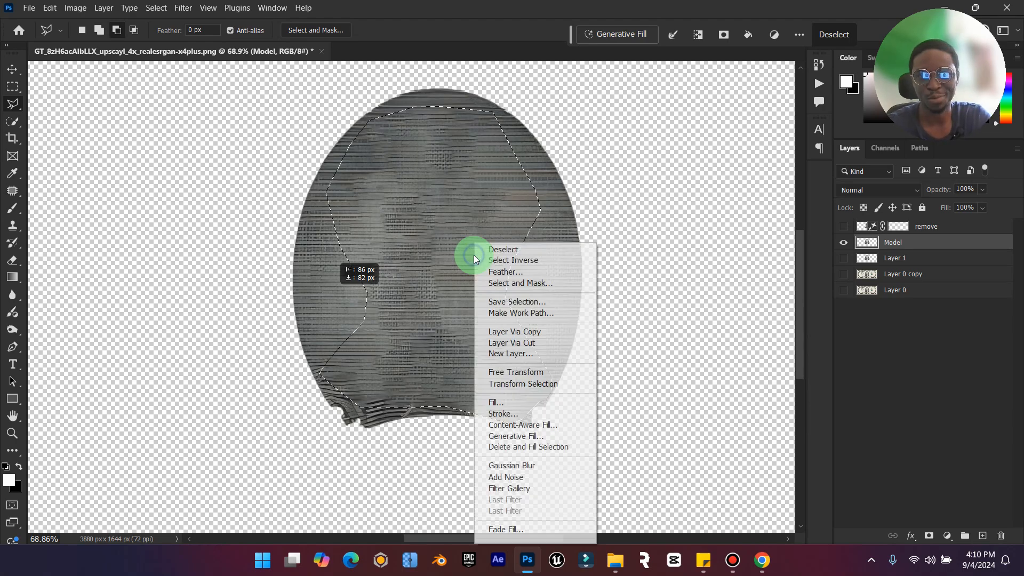
left_click(512, 254)
Show the remove layer again and merge it with the Model layer
left_click(844, 226)
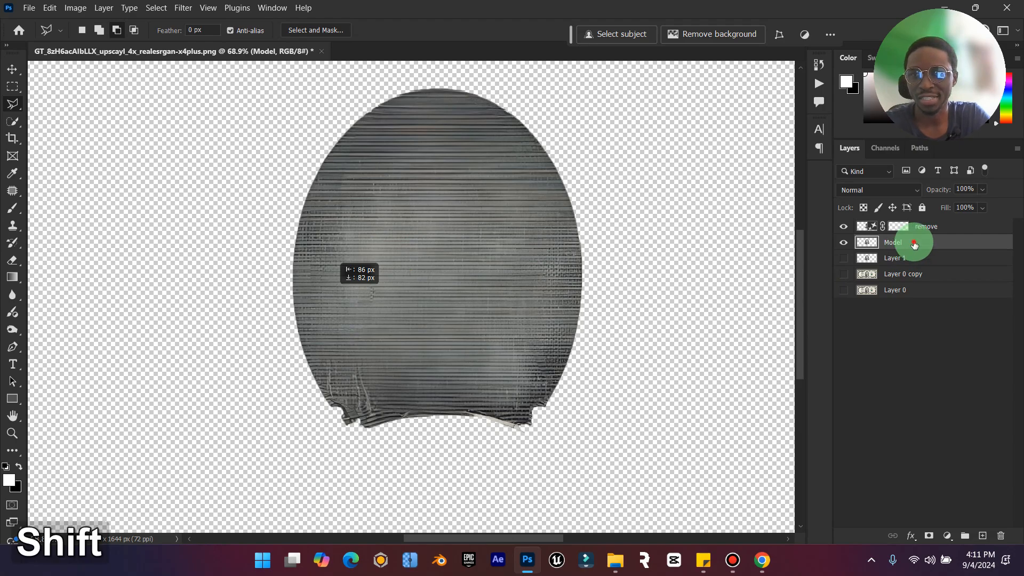
left_click(934, 228)
left_click(935, 245, "shift")
right_click(935, 243)
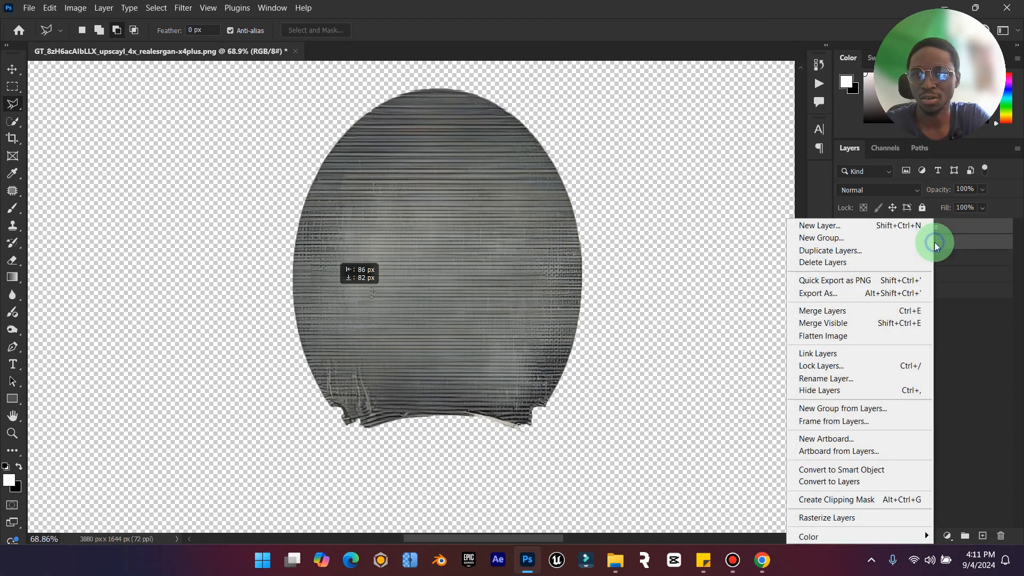
left_click(843, 311)
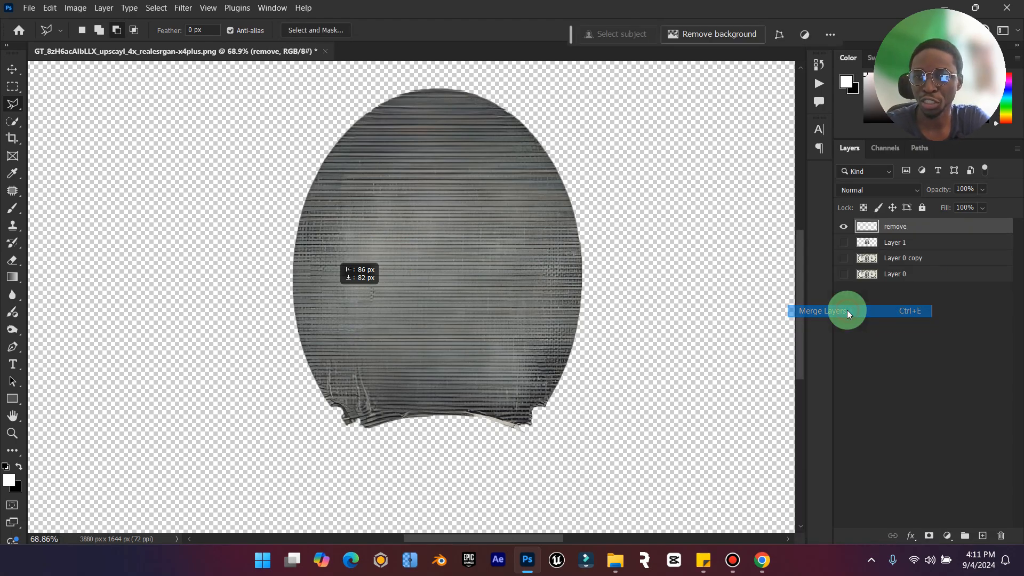
Show Layer 1 and Layer 0 copy, and toggle the merged remove layer off to compare the emptied oval with the portrait
left_click(848, 228)
left_click(847, 228)
left_click(843, 242)
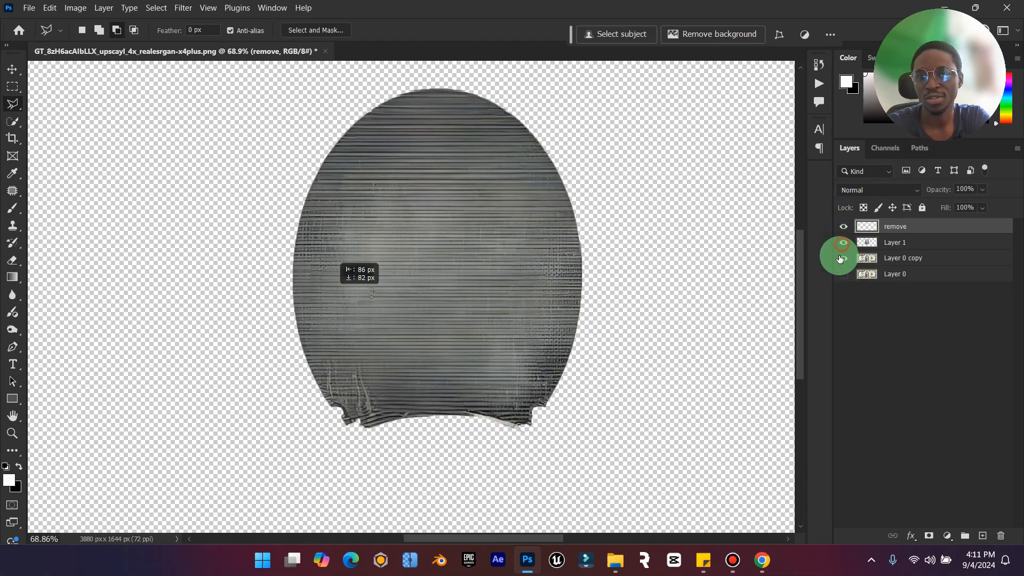
left_click(843, 258)
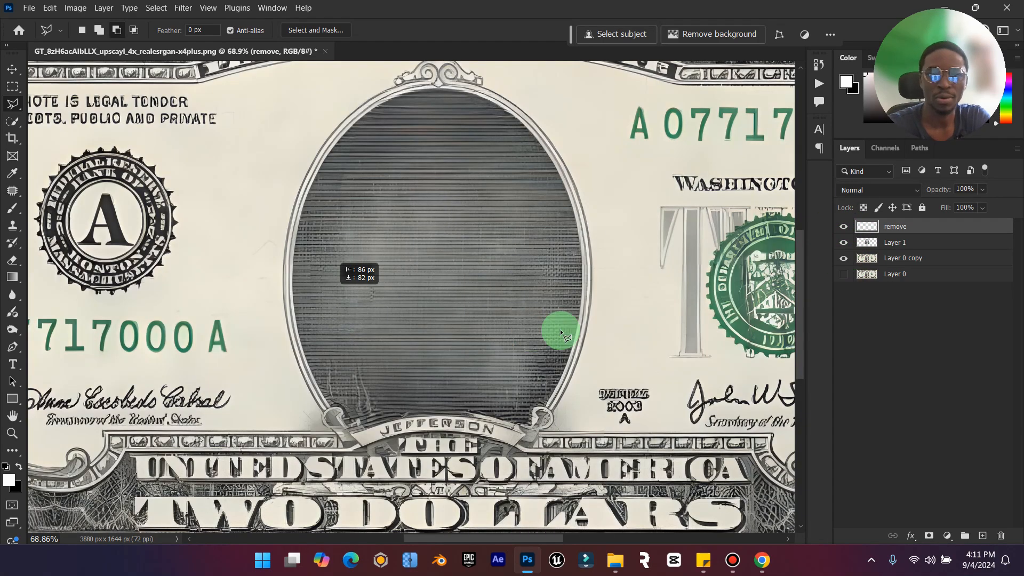
left_click(840, 228)
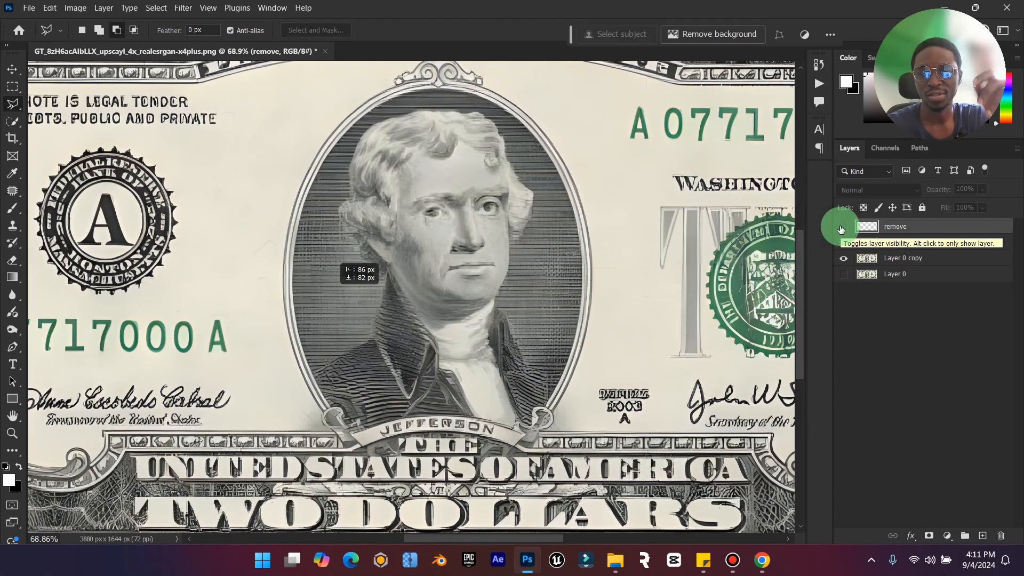
left_click(876, 230)
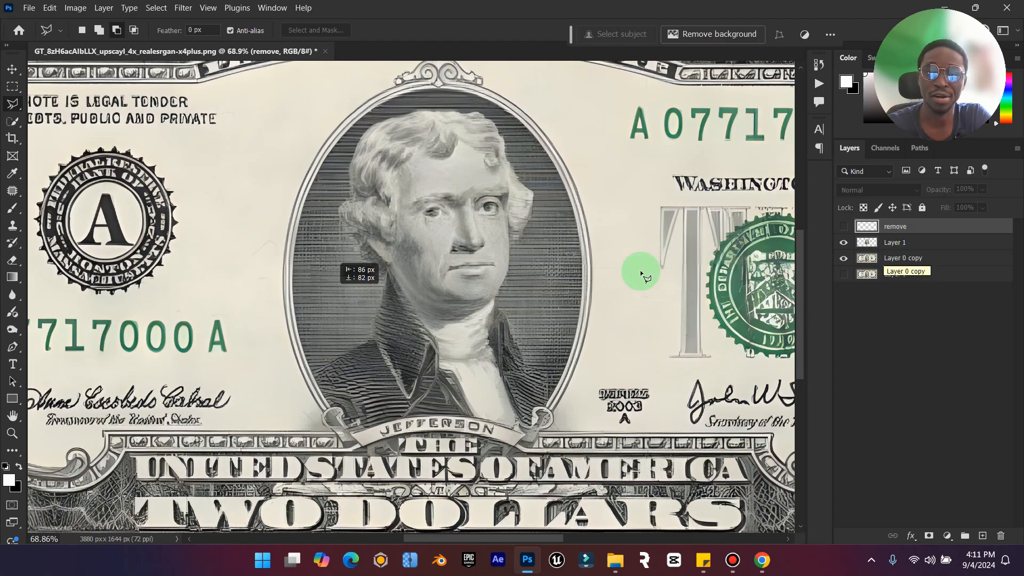
Switch to File Explorer, browse from the Pictures folder, and open the cut-out photo DSC00222.png in Photoshop as its own document
left_click(623, 563)
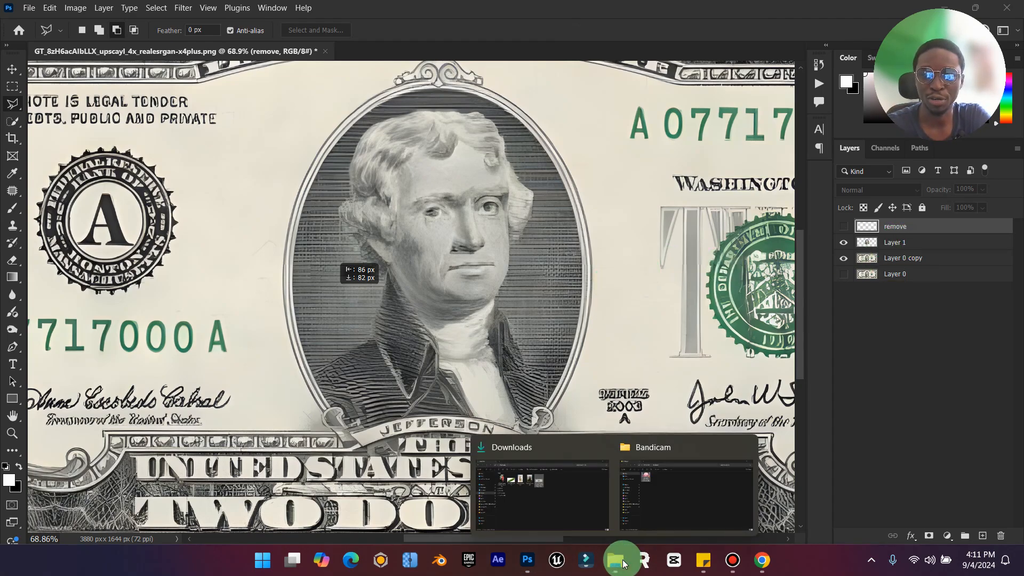
left_click(521, 502)
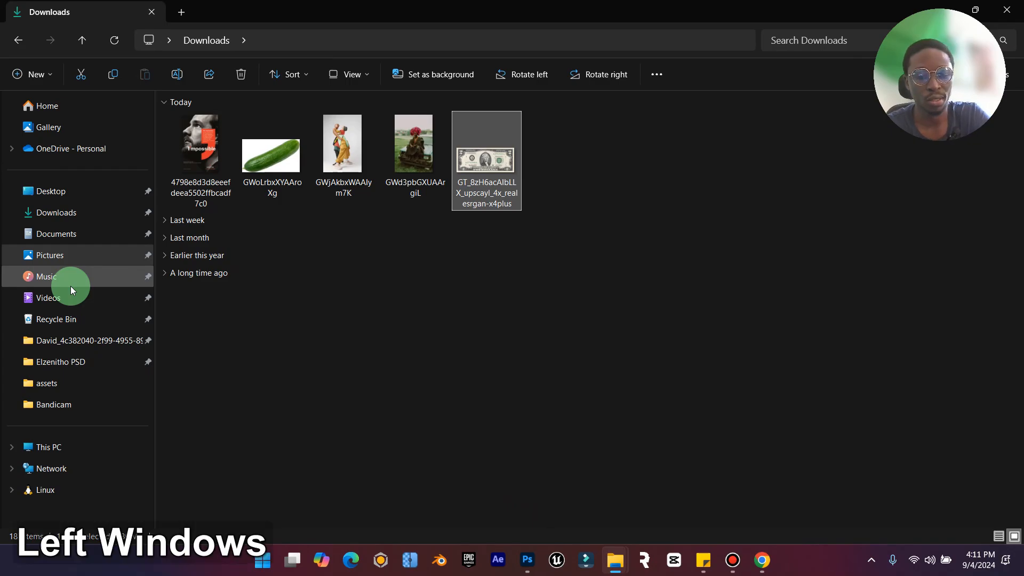
key("super+e")
left_click(67, 256)
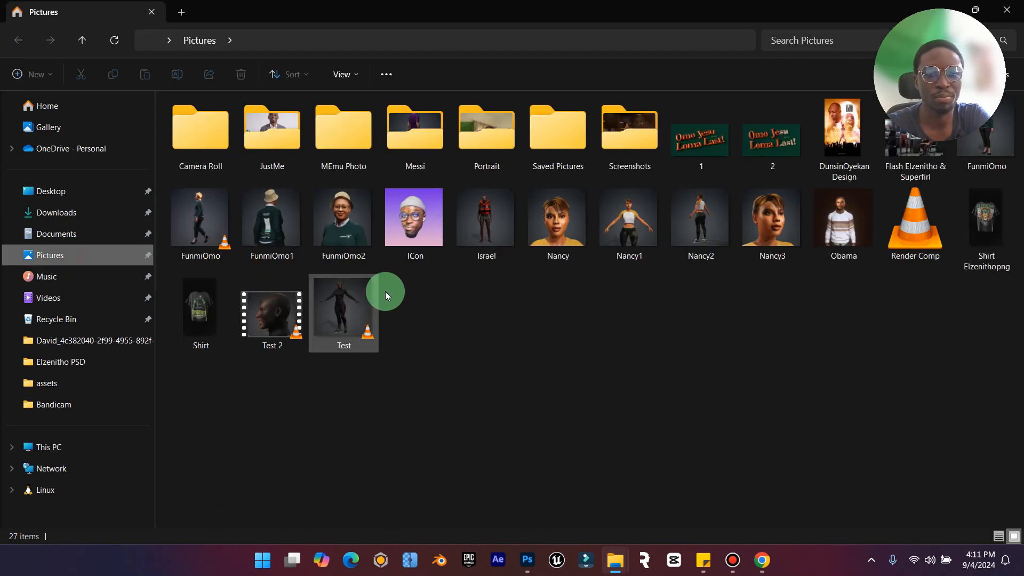
key("alt+Tab")
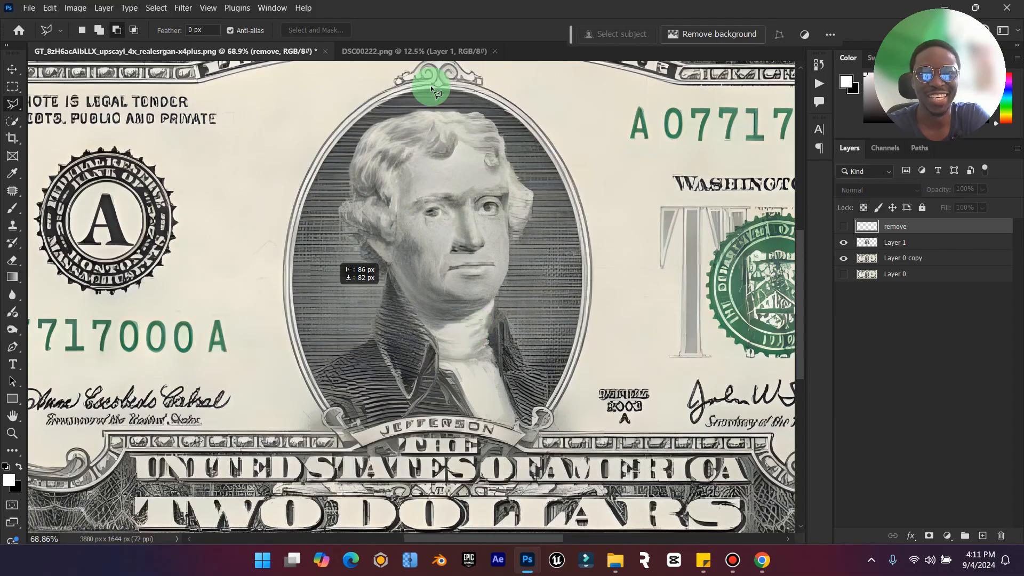
left_click(435, 51)
Outline the man's head with a closed Polygonal Lasso selection that follows the top edge of the turtleneck
left_click(12, 433)
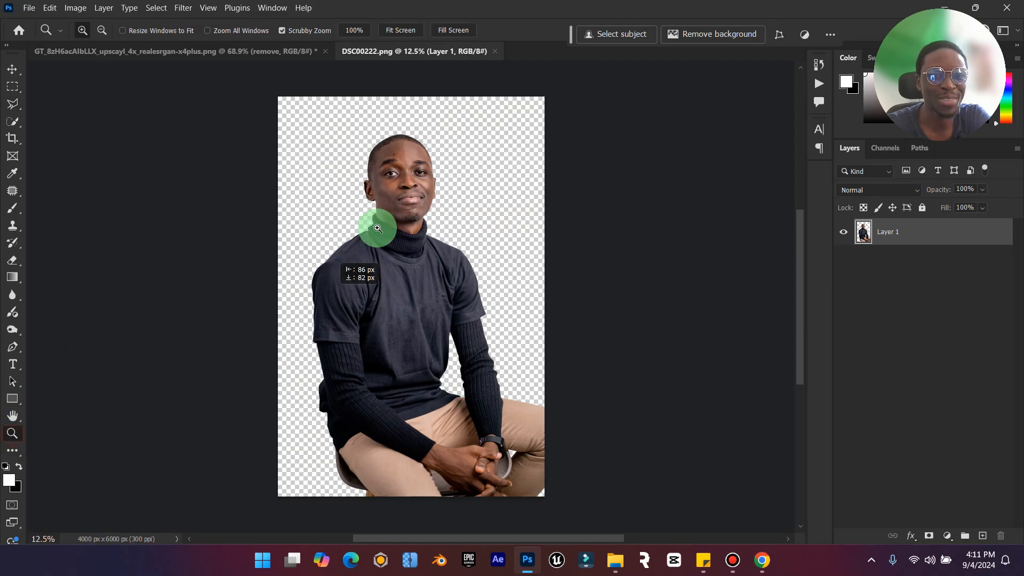
mouse_move(377, 228)
left_mouse_down()
mouse_move(459, 206)
mouse_move(492, 230)
mouse_move(483, 229)
left_mouse_up()
left_click(12, 104)
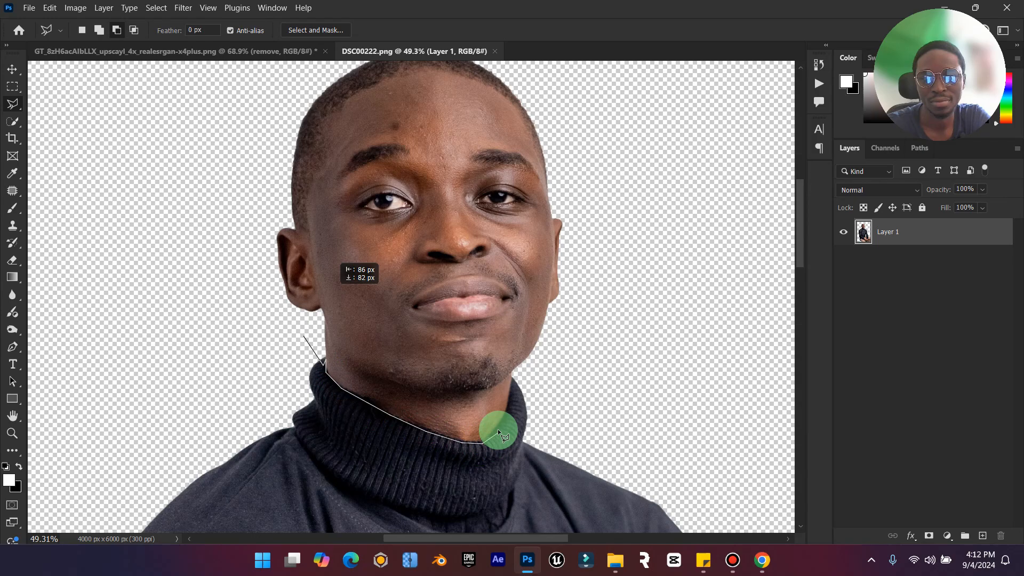
left_click(570, 354)
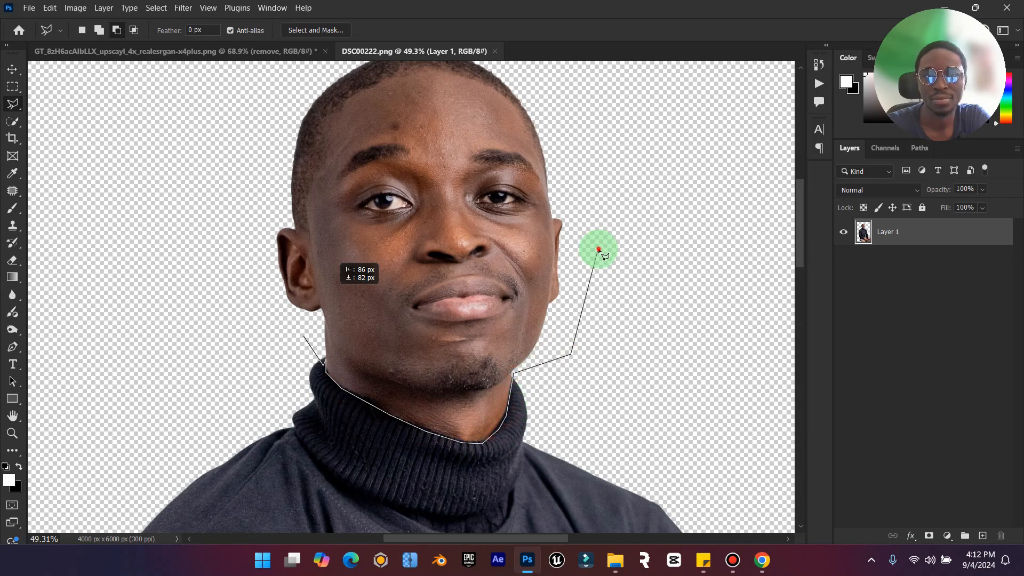
left_click(598, 248)
left_click(586, 130)
left_click(421, 97)
left_click(250, 168)
double_click(190, 406)
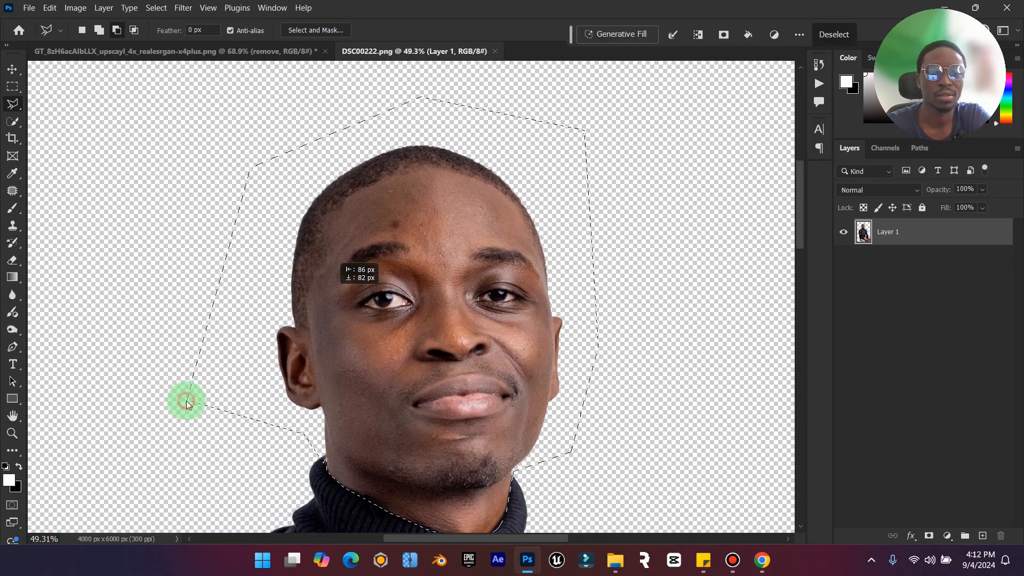
Copy the selected head to a new layer and hide Layer 1
key("ctrl+j")
left_click(843, 258)
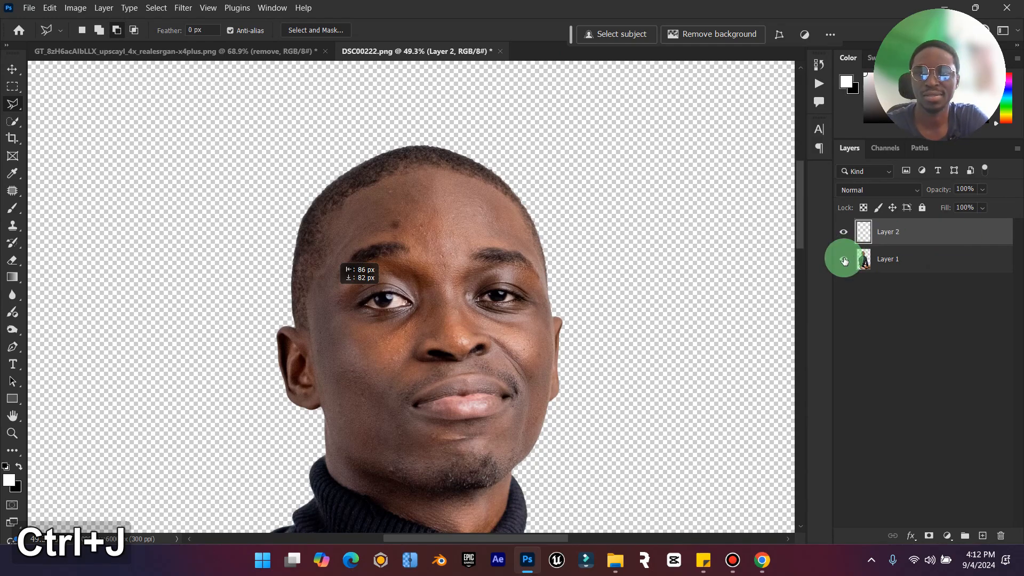
left_click(15, 421)
double_click(15, 421)
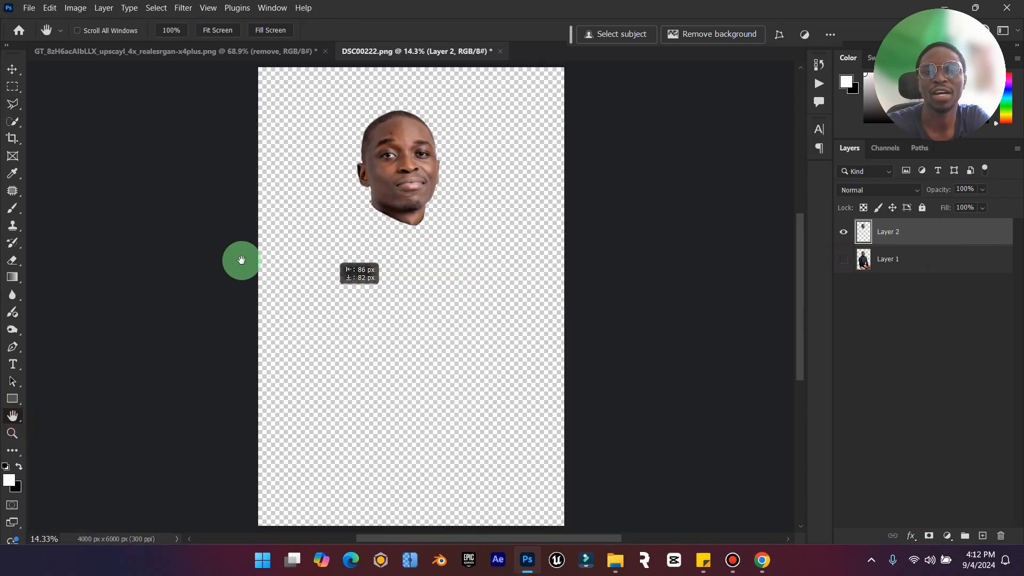
left_click(9, 432)
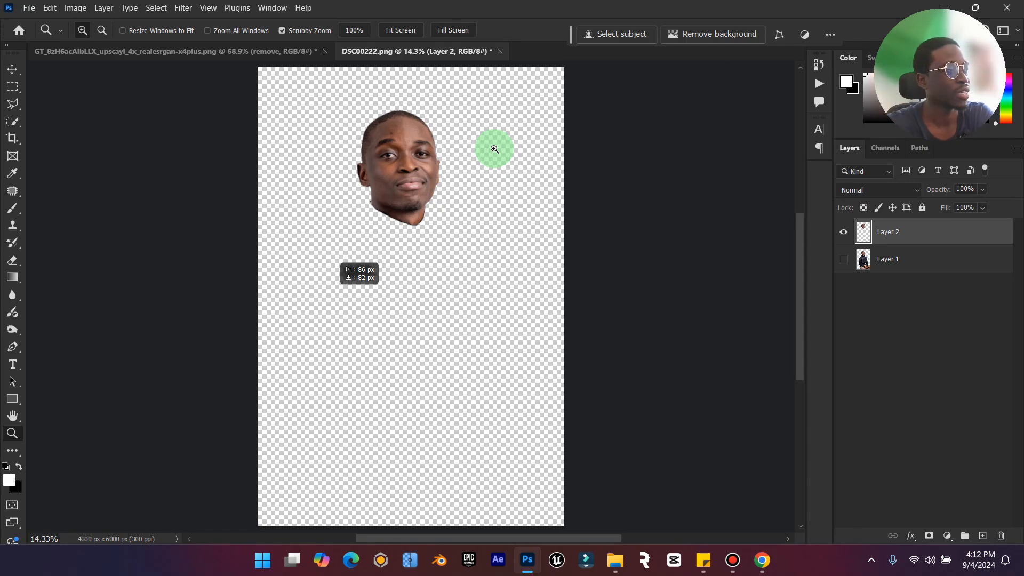
Move the cut-out head into the two-dollar bill document and place it over the oval portrait
left_click(11, 69)
left_click_drag(396, 122, 472, 224)
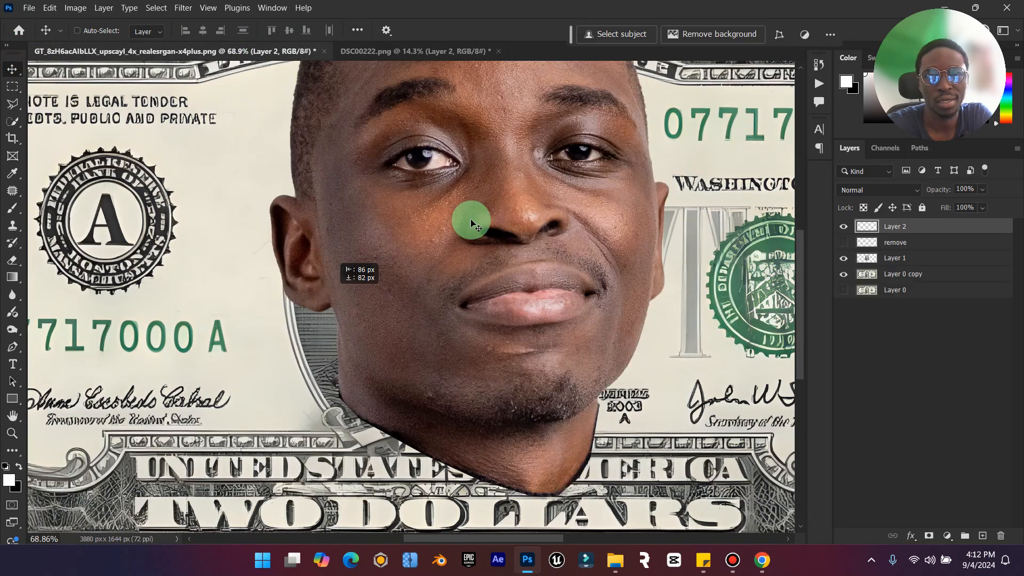
scroll(482, 221, "down", 1)
left_click_drag(550, 178, 516, 334)
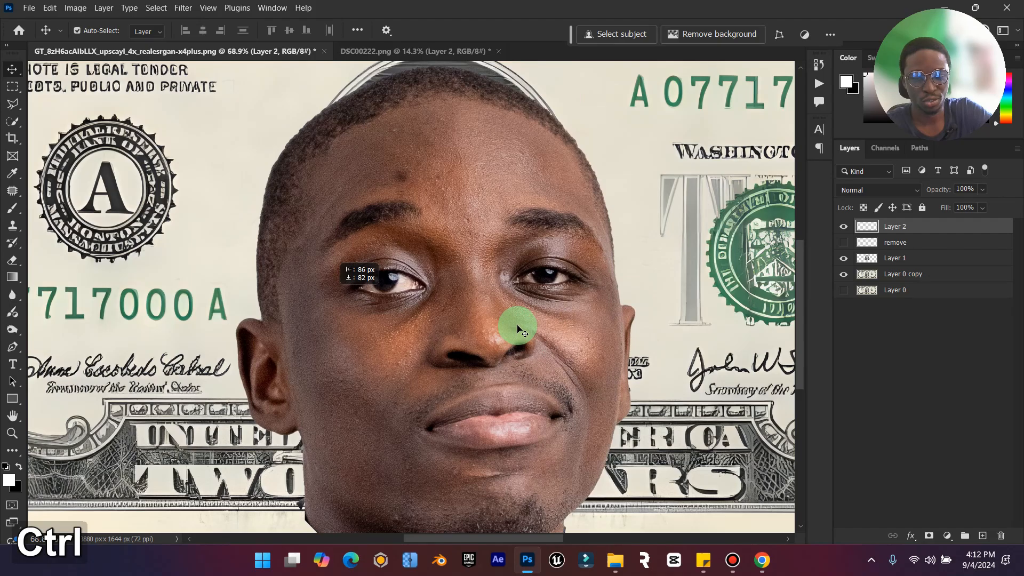
Scale the head proportionally to about 41% and fit it over the portrait's face, with the neck inside the coat collar
key("ctrl+t")
left_click_drag(640, 69, 362, 338)
left_click_drag(343, 407, 468, 132)
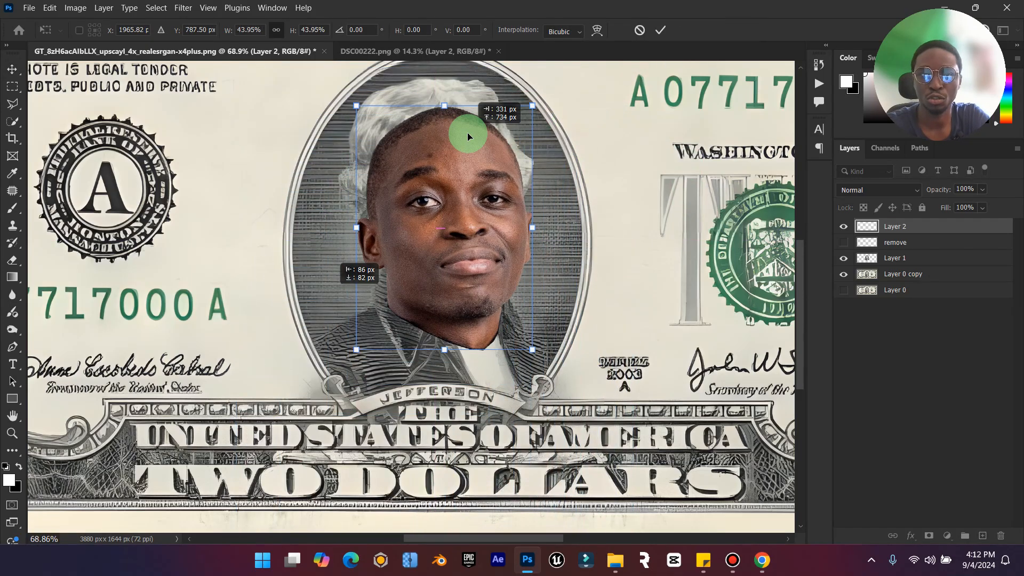
left_click_drag(533, 102, 530, 136)
left_click_drag(453, 265, 456, 218)
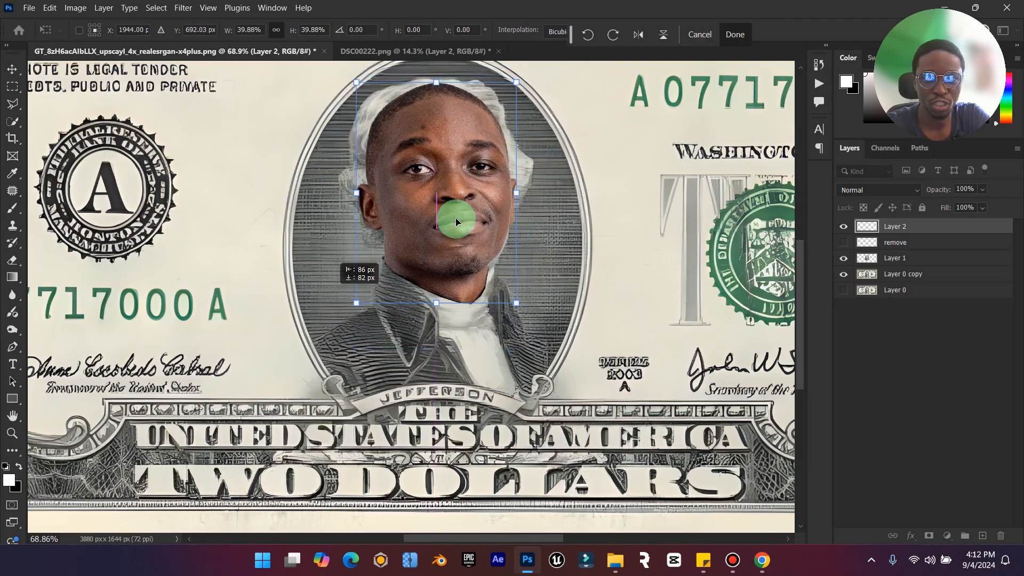
left_click_drag(519, 84, 528, 73)
left_click_drag(493, 132, 495, 132)
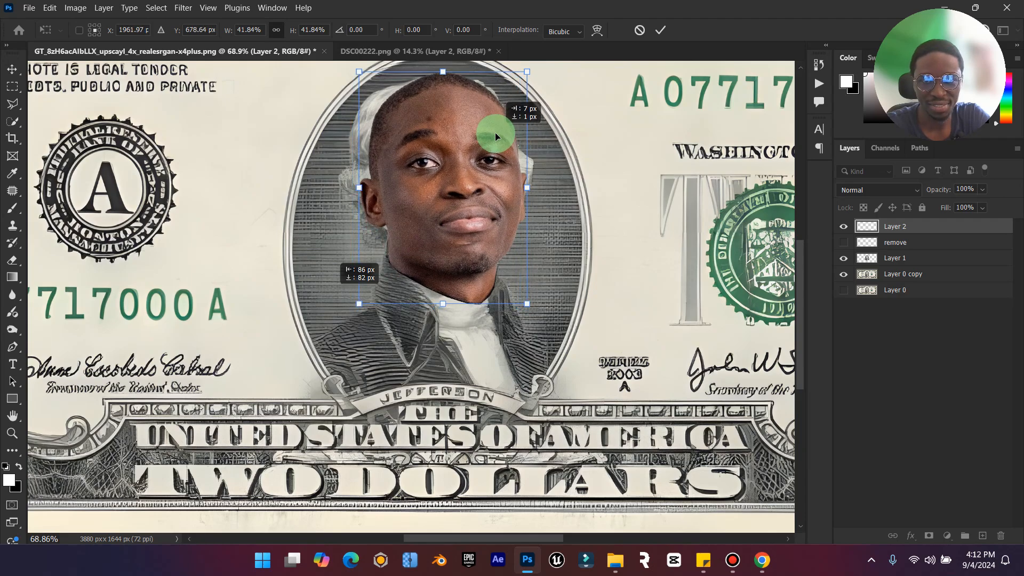
left_click_drag(527, 72, 526, 75)
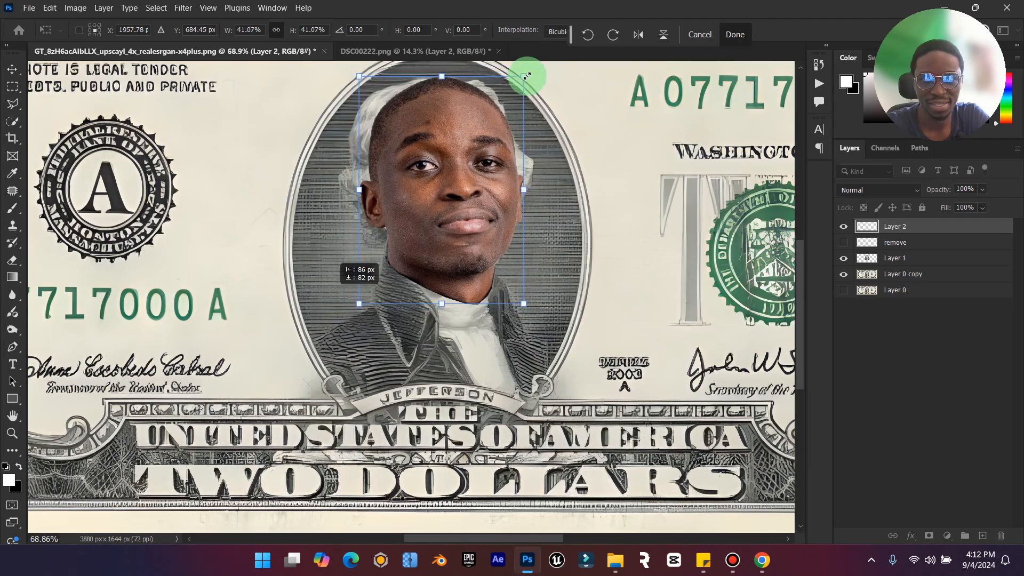
left_click(727, 34)
Rename the placed head's layer to Head
left_click(14, 416)
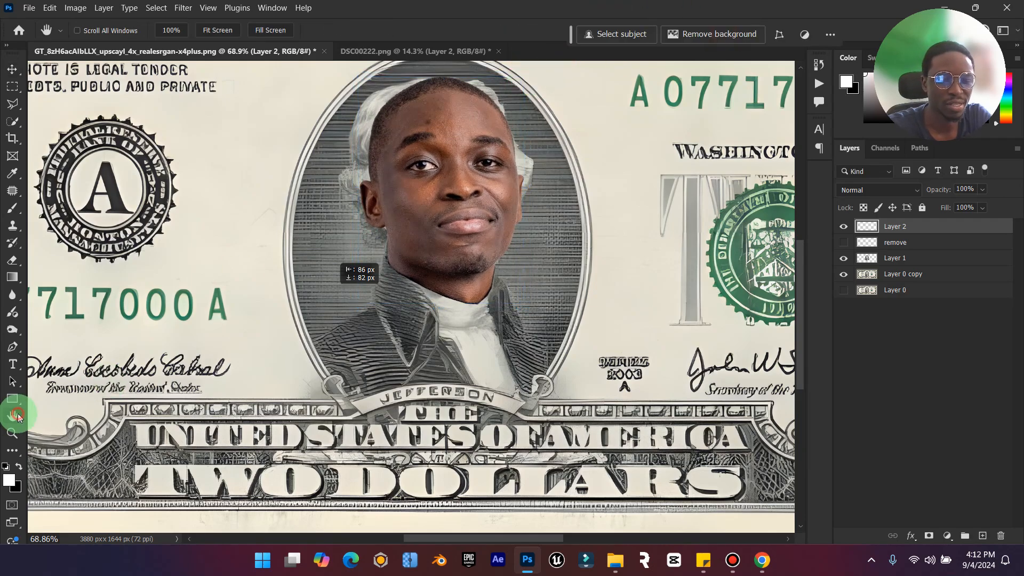
double_click(15, 415)
left_click(12, 69)
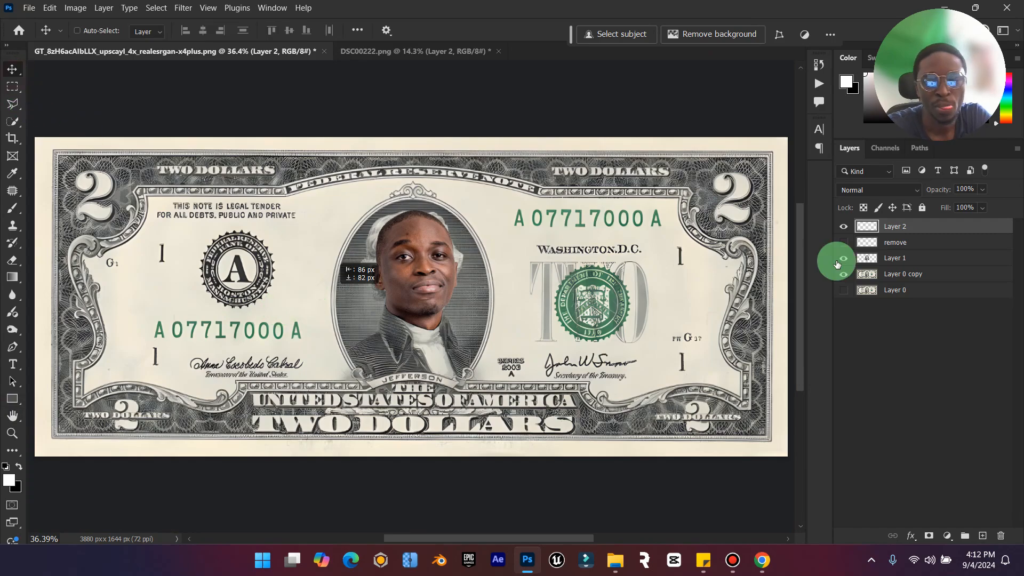
left_click(889, 231)
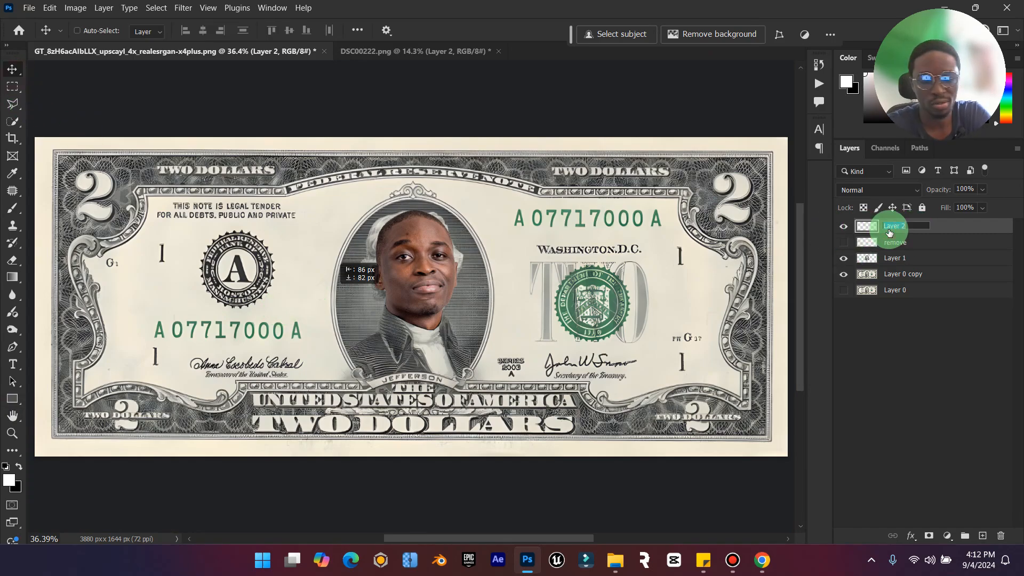
type("Hdead")
key("Return")
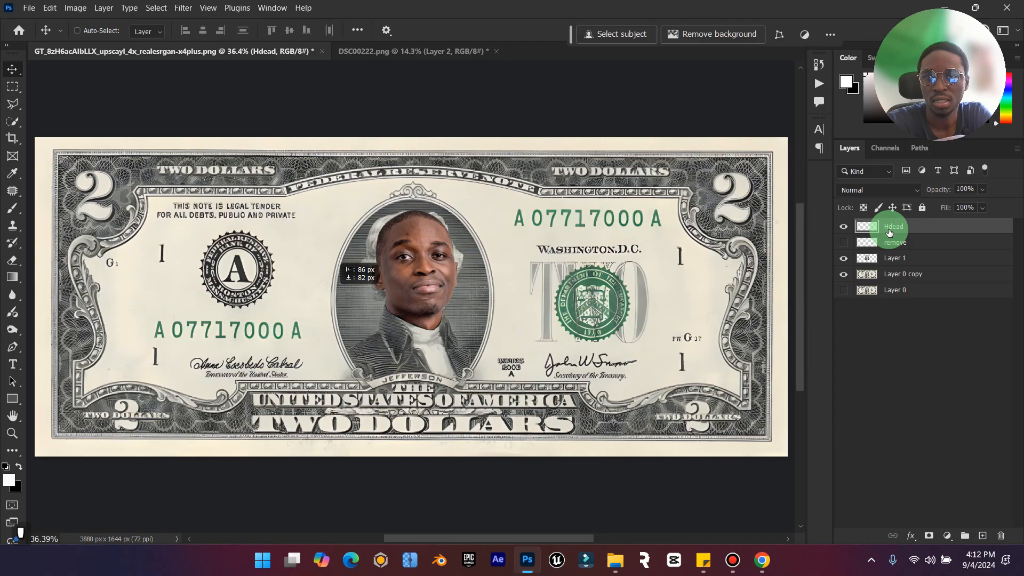
double_click(899, 226)
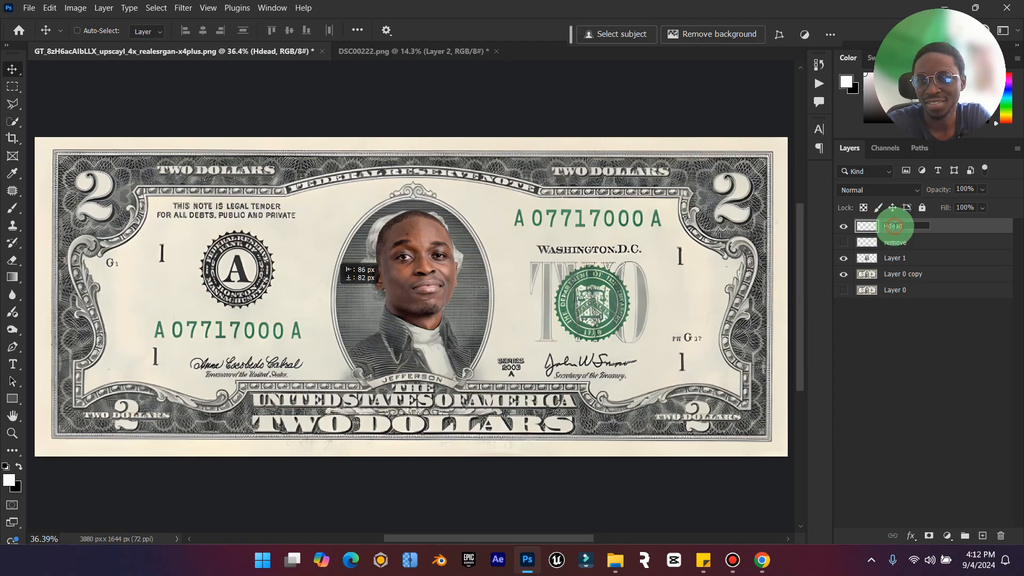
key("BackSpace")
key("Return")
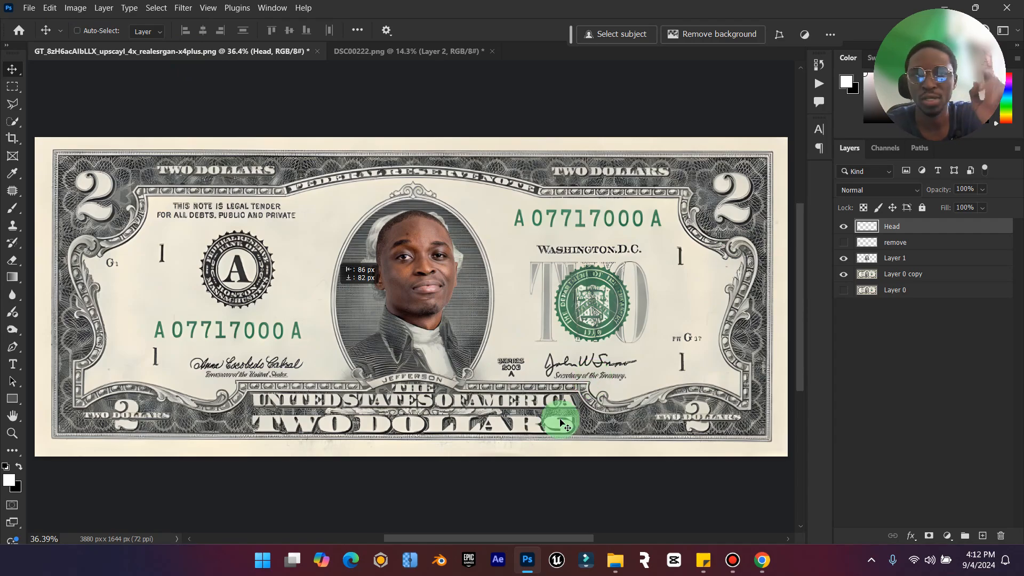
Start a Match Color adjustment on the Head layer with the bill document as source and Layer 0 copy as reference layer
left_click(72, 9)
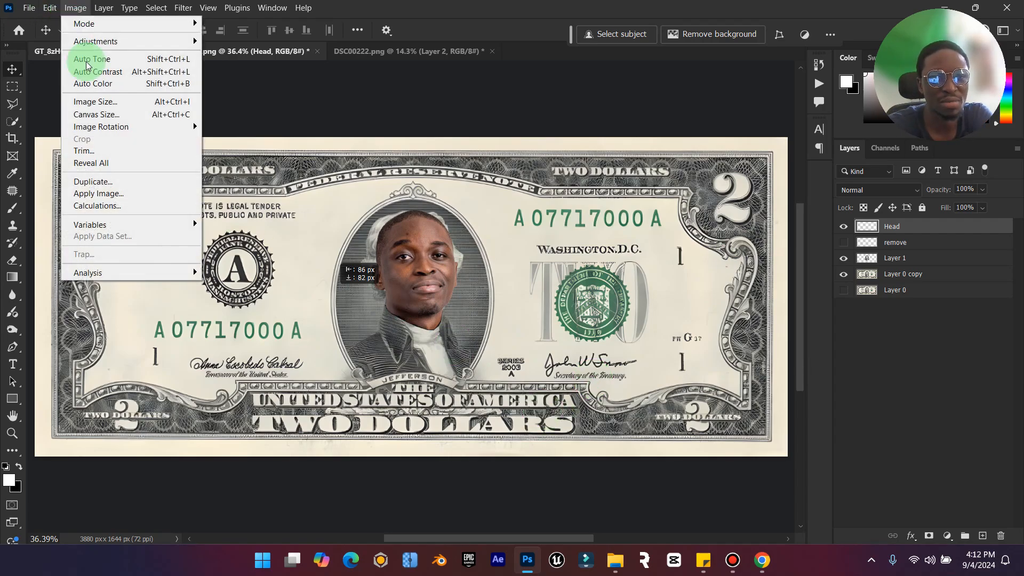
mouse_move(166, 45)
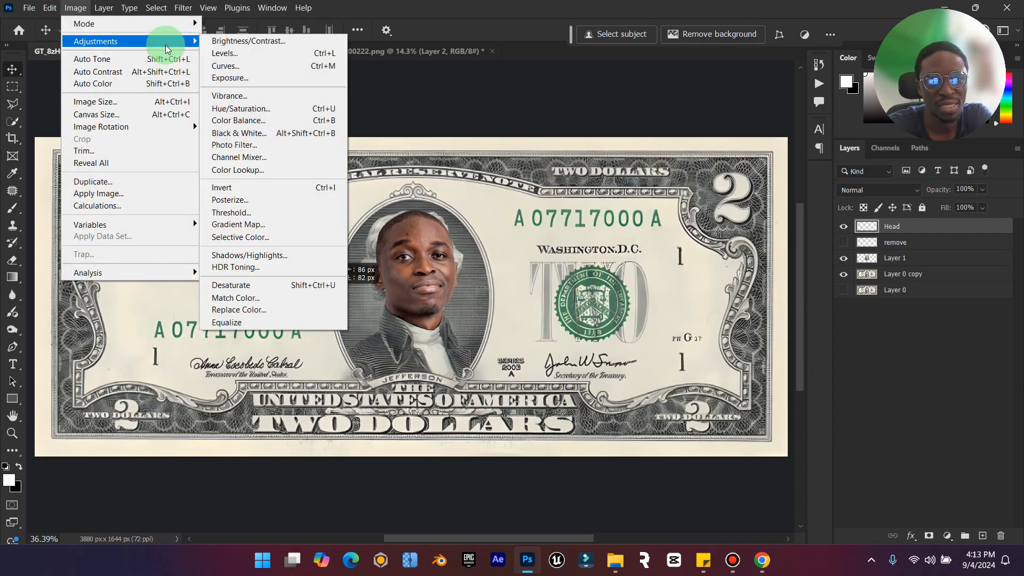
left_click(320, 299)
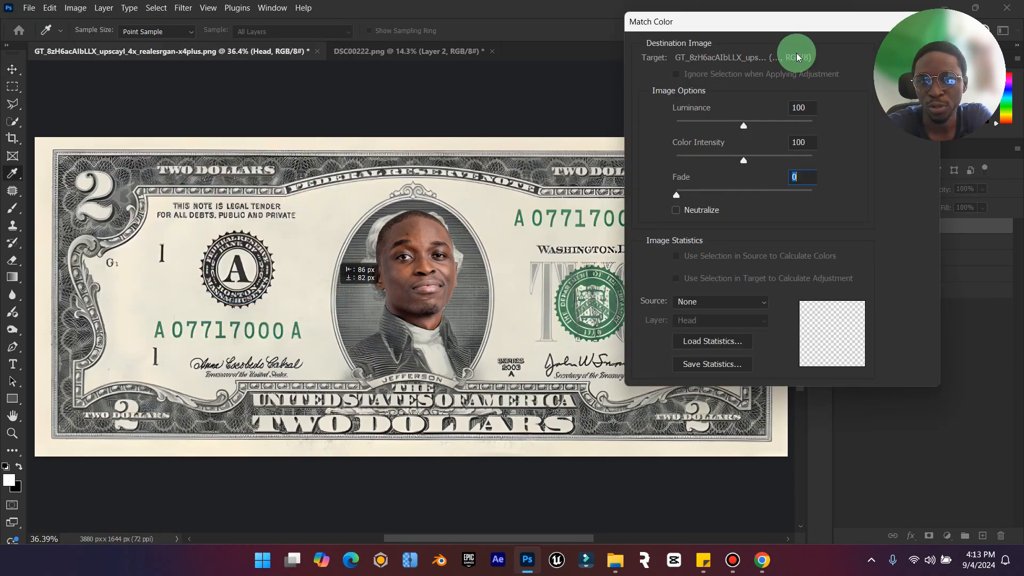
left_click_drag(798, 22, 699, 31)
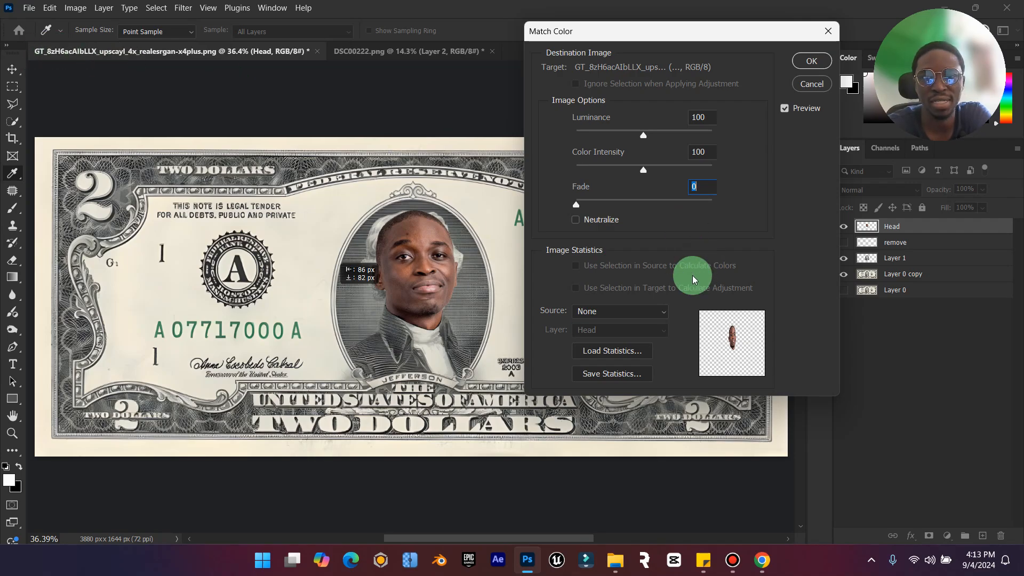
left_click(625, 311)
left_click(618, 337)
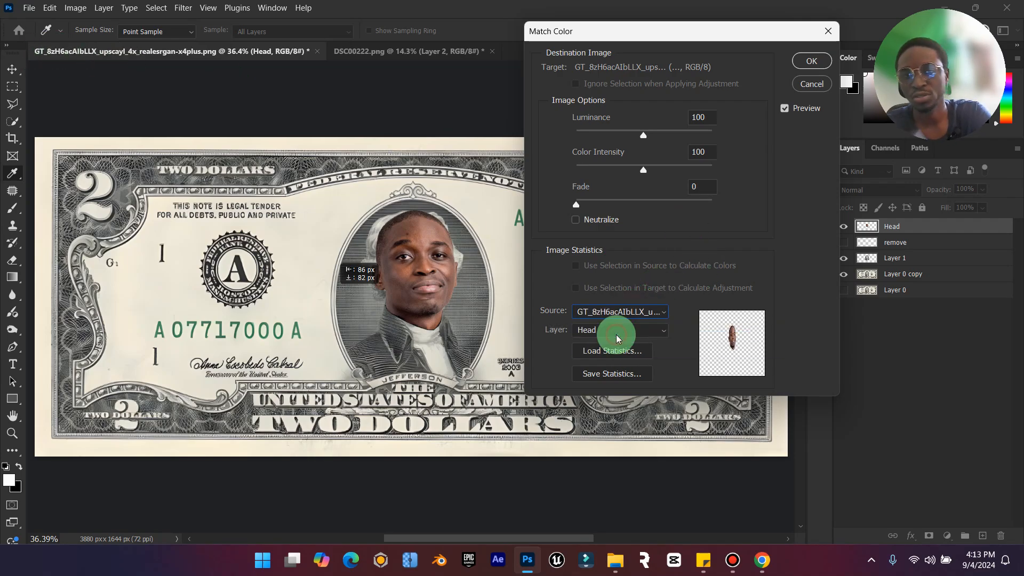
left_click_drag(681, 27, 666, 27)
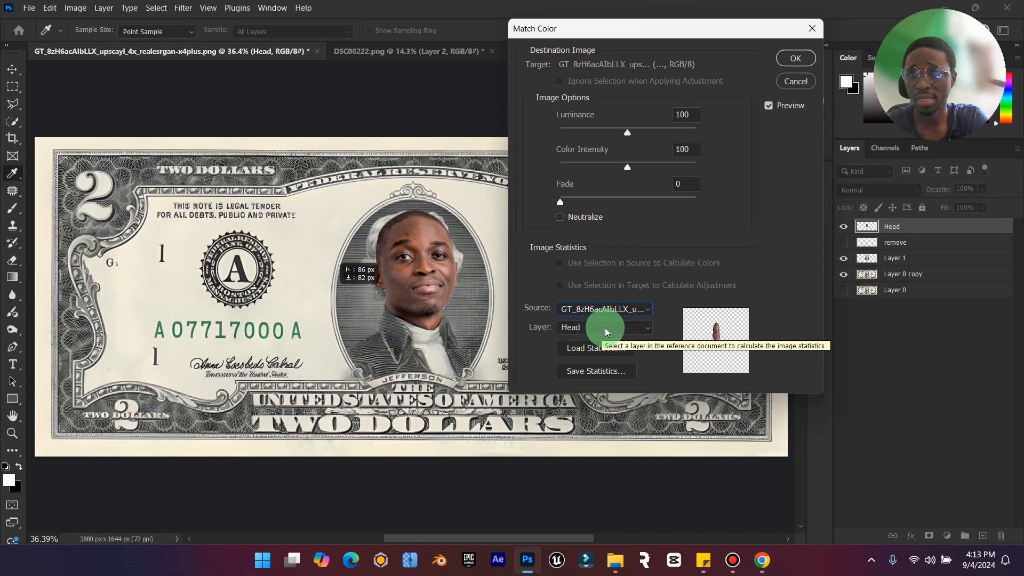
left_click(606, 329)
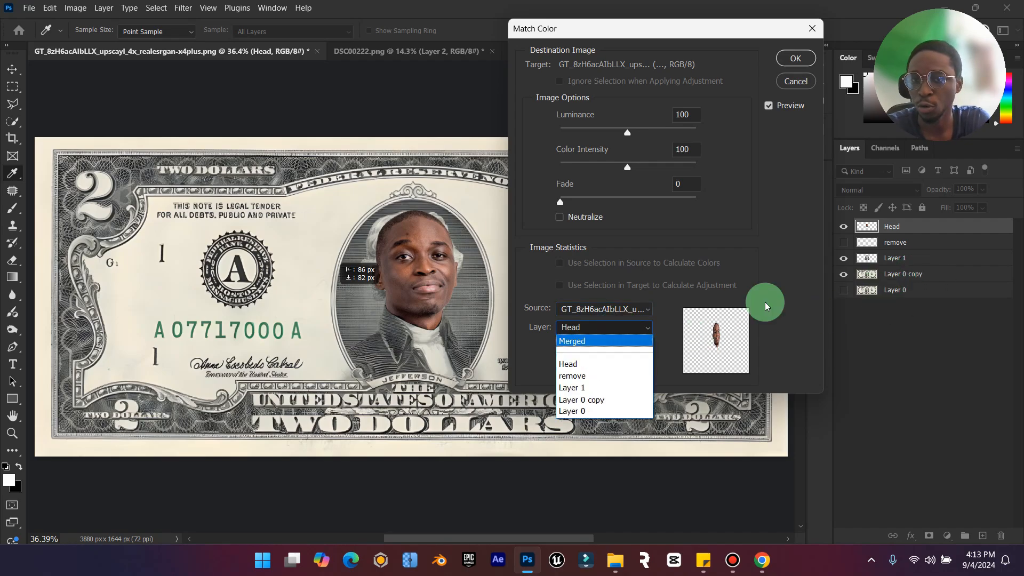
left_click(587, 399)
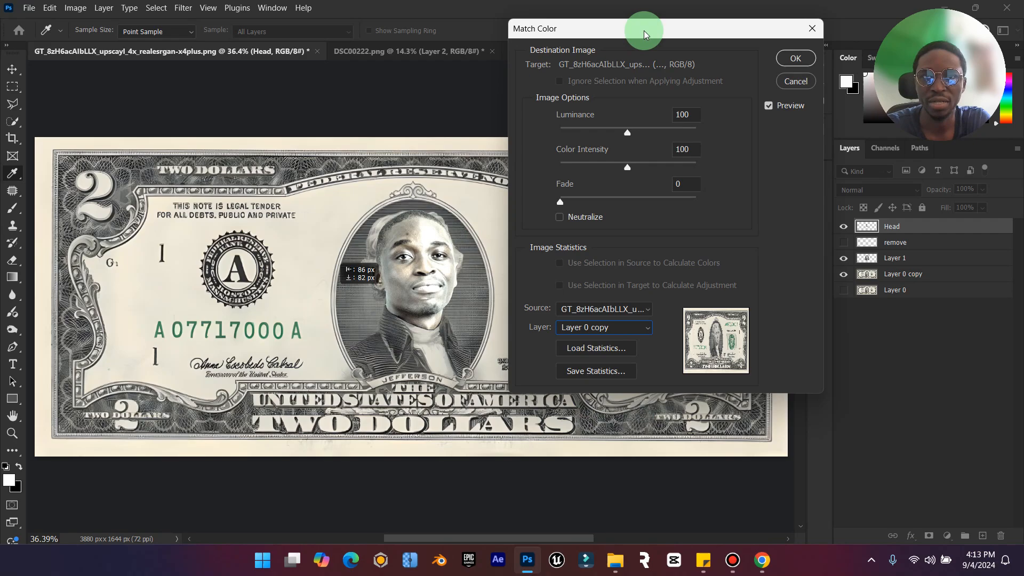
Set the Match Color options to luminance 62, color intensity 84 and fade 16, and apply them to the Head layer
left_click_drag(644, 28, 703, 32)
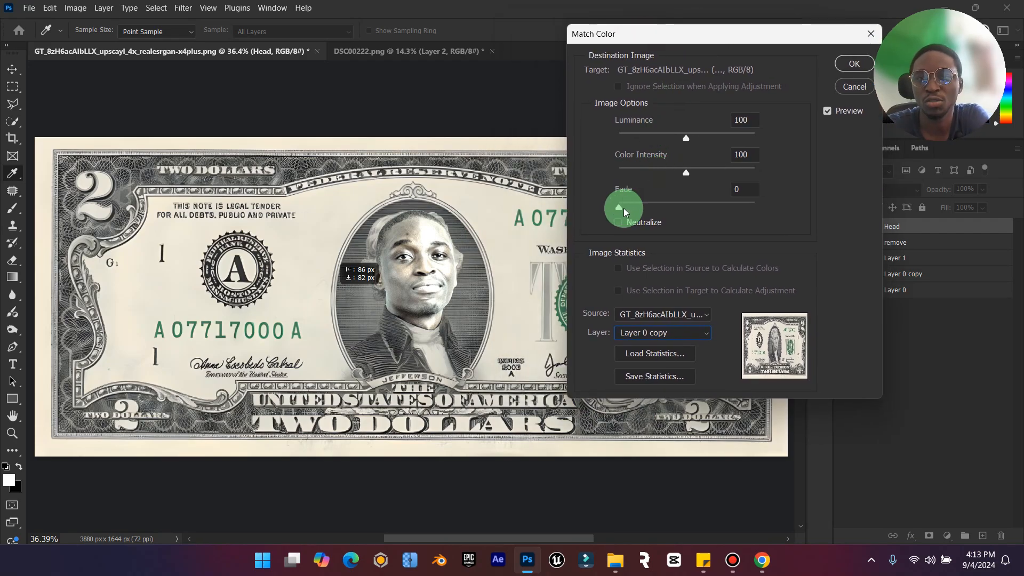
left_click_drag(633, 207, 648, 208)
mouse_move(687, 172)
left_mouse_down()
mouse_move(715, 174)
mouse_move(670, 175)
left_mouse_up()
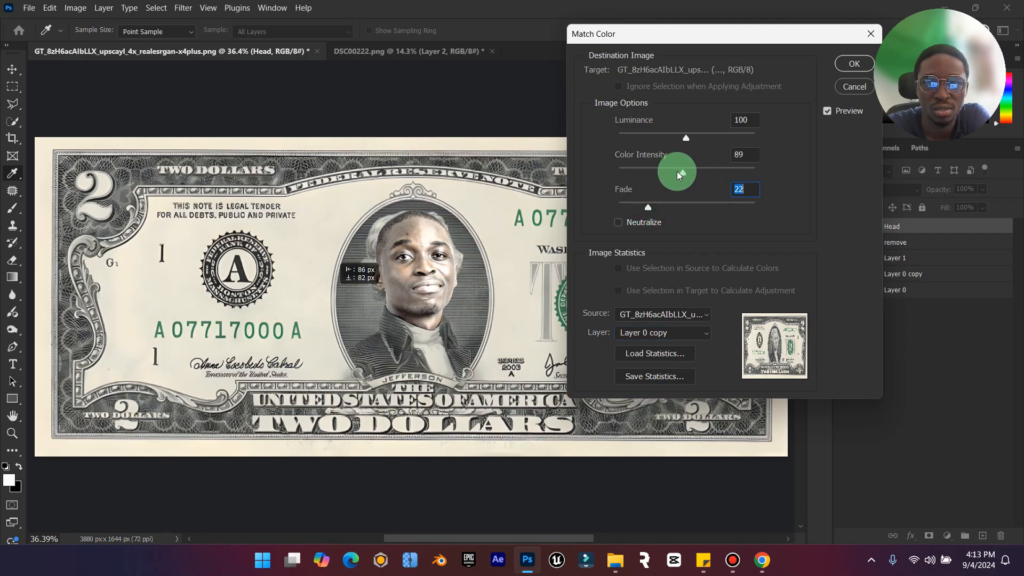
left_click_drag(686, 138, 666, 146)
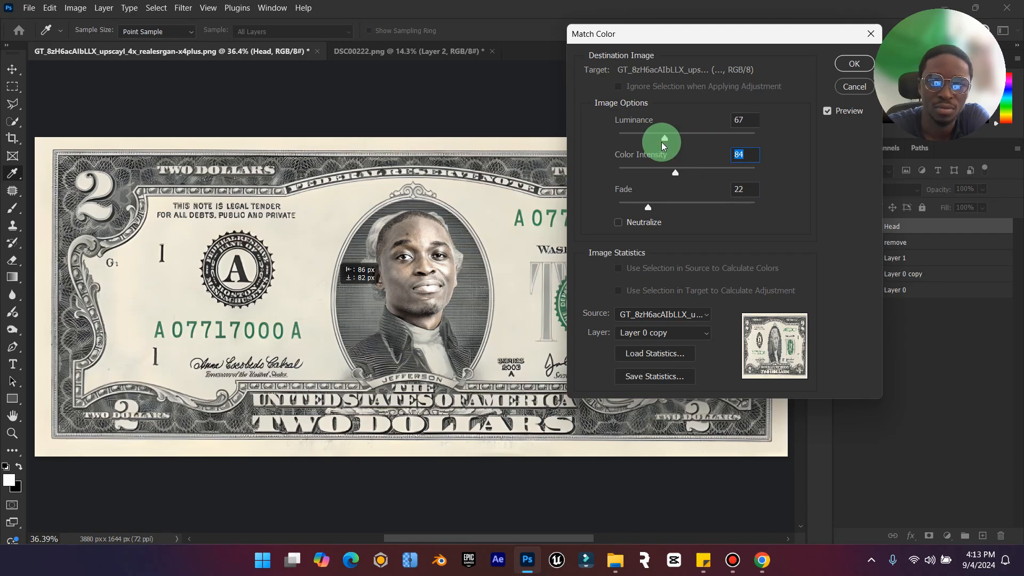
mouse_move(648, 207)
left_mouse_down()
mouse_move(663, 208)
mouse_move(646, 209)
left_mouse_up()
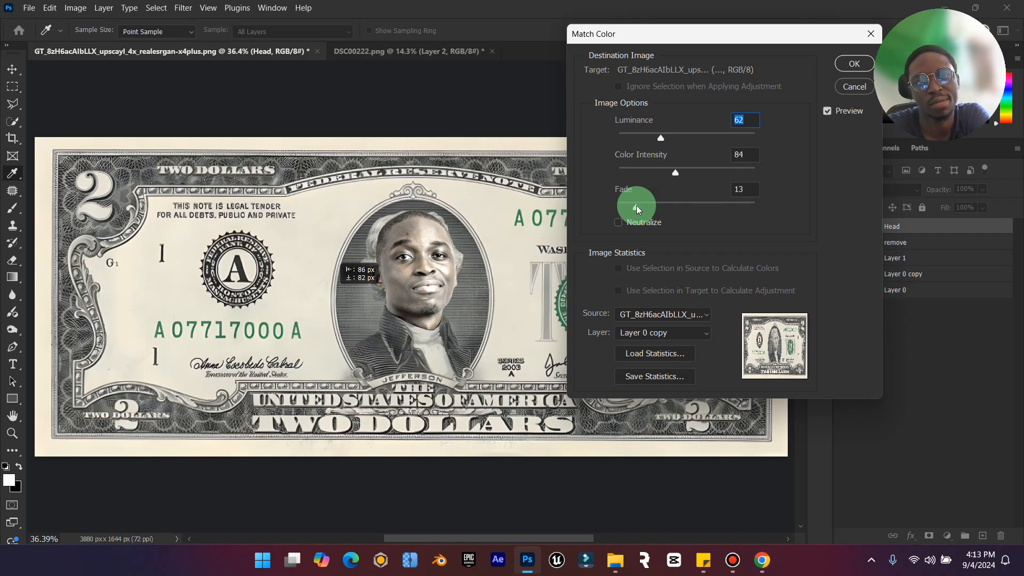
left_click(839, 65)
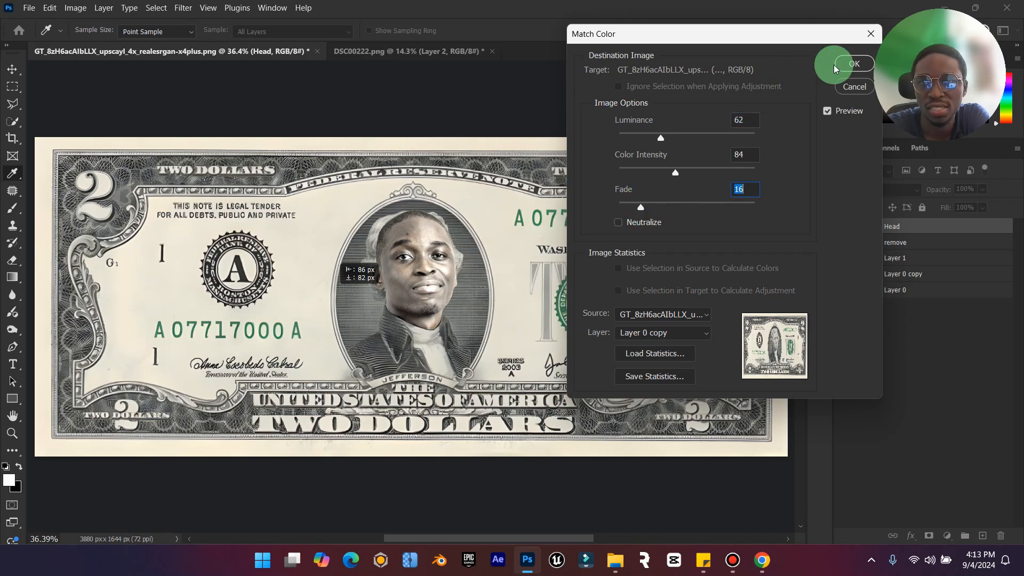
Hide the Head and Layer 0 copy layers so that only the original oval portrait on Layer 1 is shown
key("v")
left_click(847, 227)
left_click(847, 227)
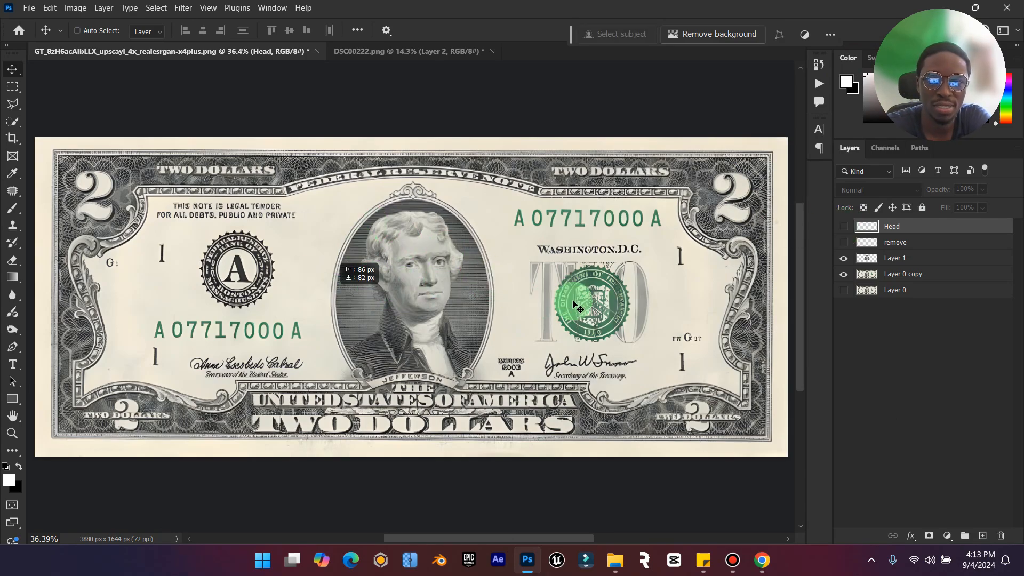
left_click(844, 260)
left_click(844, 275)
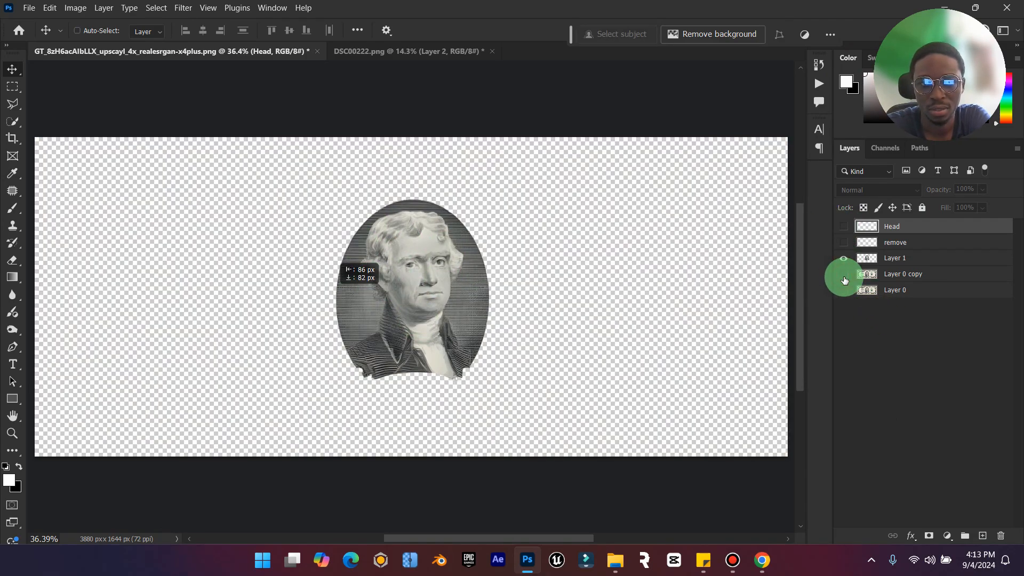
Duplicate Layer 1 and hide the original Layer 1
left_click(904, 258)
key("ctrl+j")
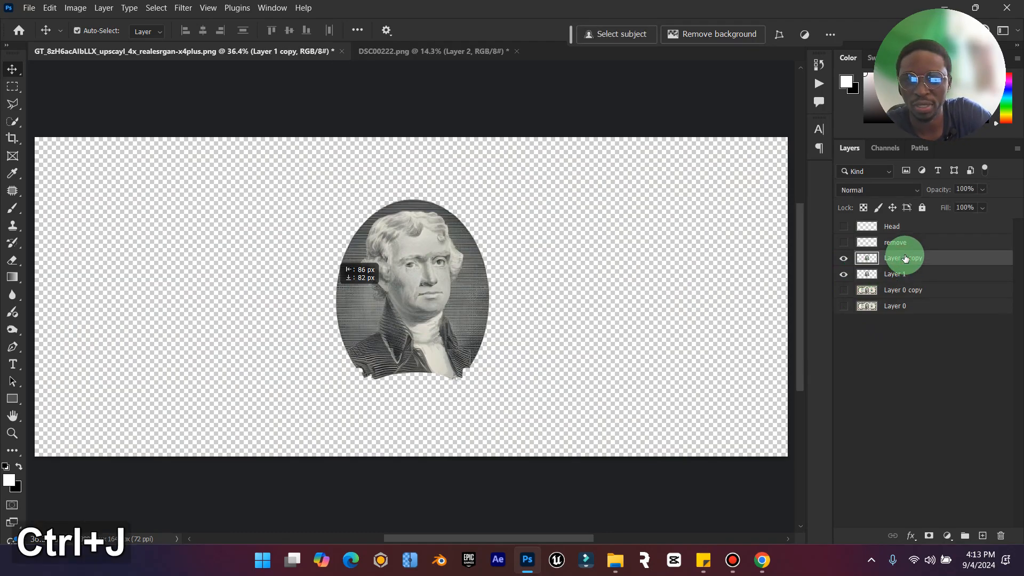
left_click(844, 275)
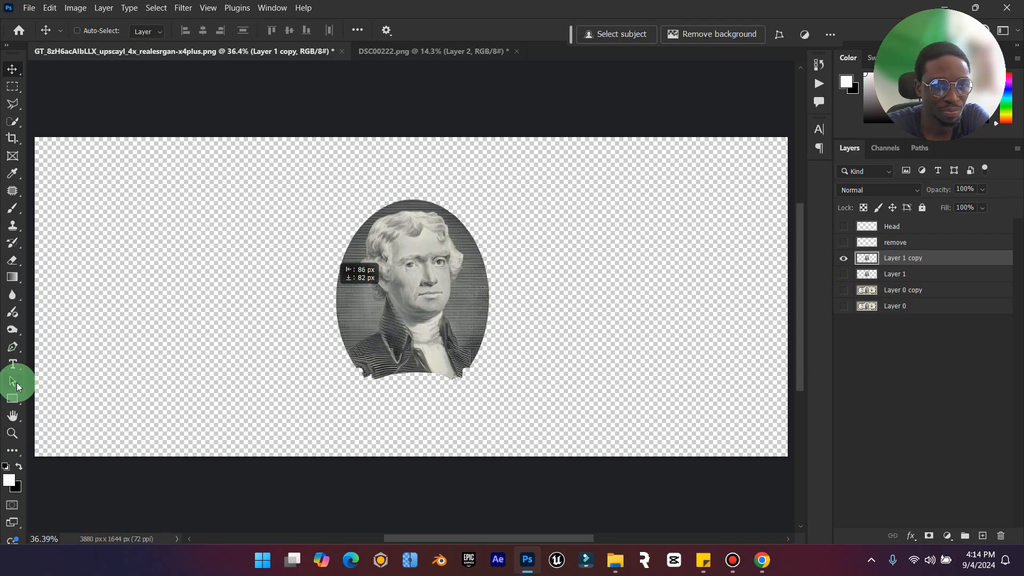
Select the original portrait's head on Layer 1 copy with the Polygonal Lasso, following the chin above the collar and looping around the hair
left_click(11, 432)
left_click_drag(407, 307, 480, 284)
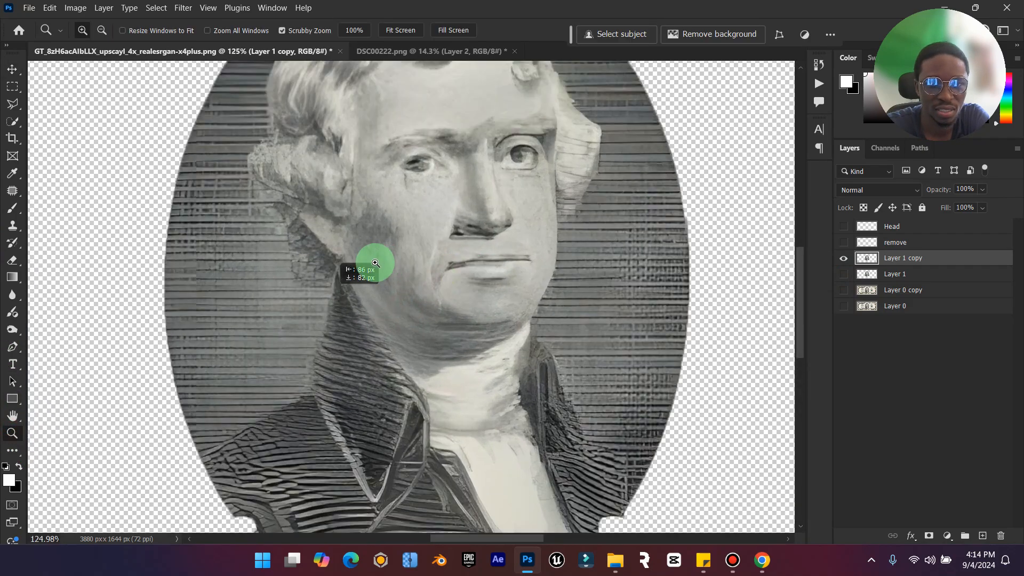
mouse_move(360, 271)
left_mouse_down()
mouse_move(427, 275)
mouse_move(407, 274)
left_mouse_up()
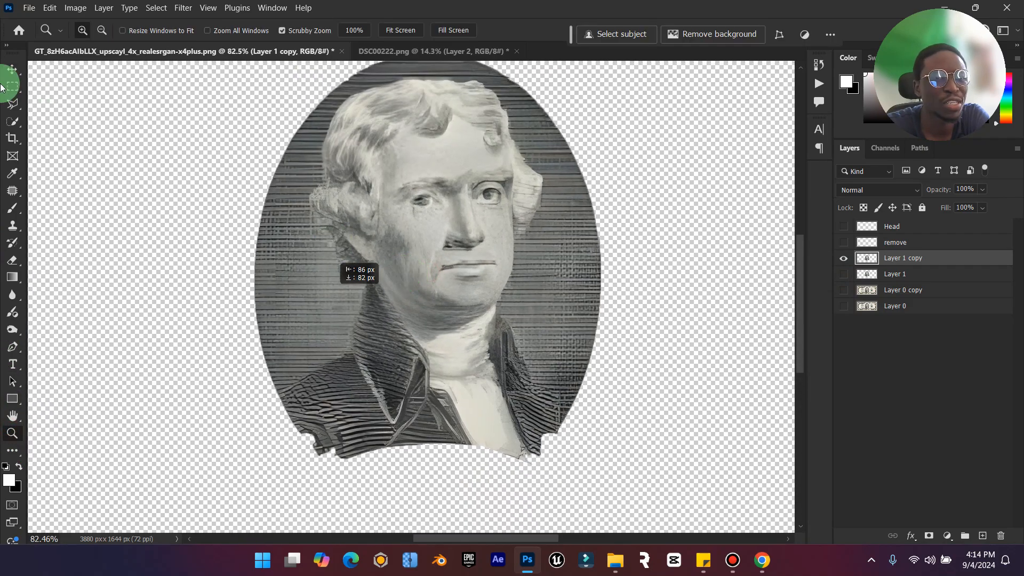
left_click(4, 102)
left_click(394, 275)
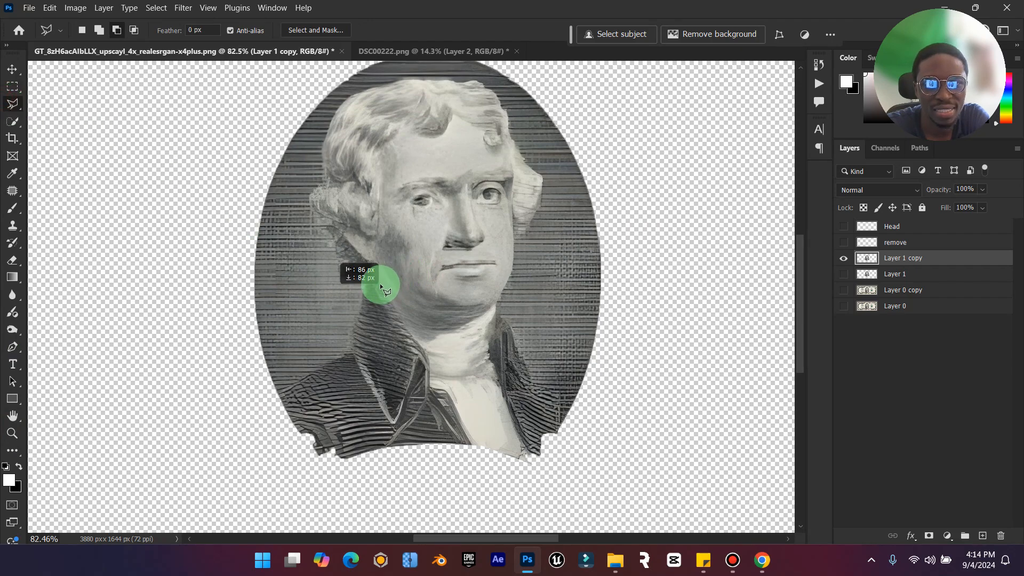
left_click(401, 306)
left_click(430, 323)
left_click(452, 322)
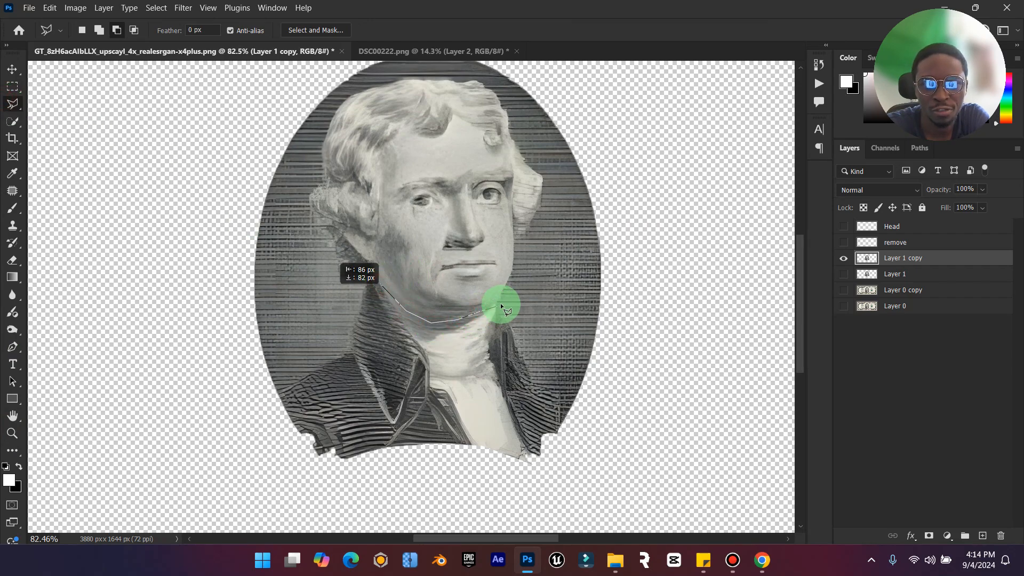
left_click(551, 199)
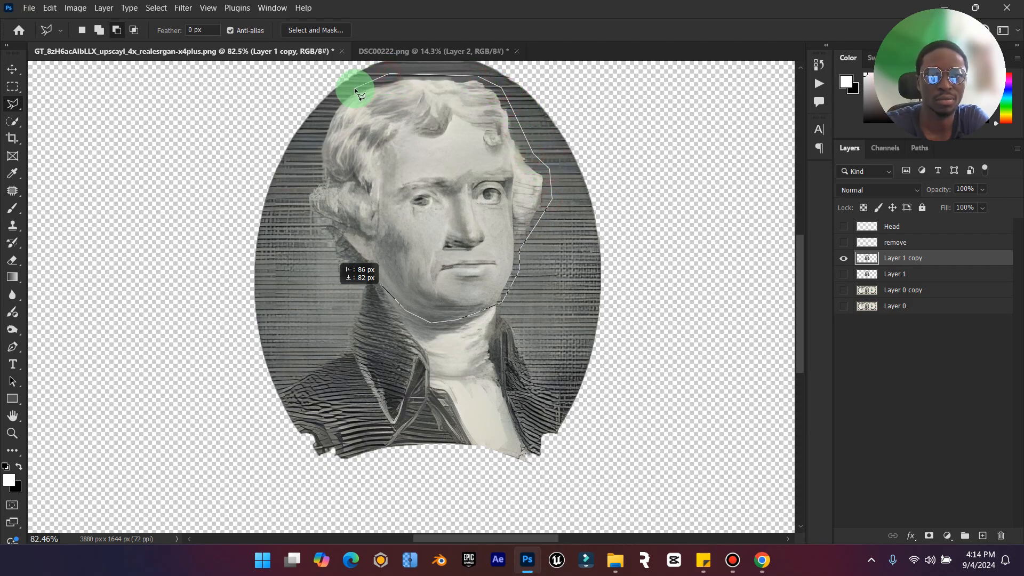
left_click(331, 108)
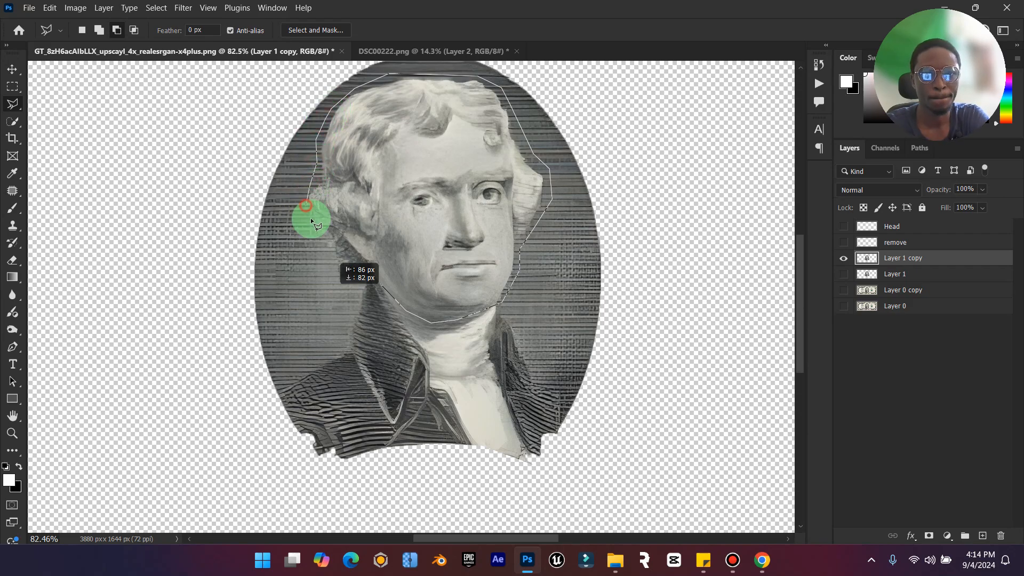
left_click(326, 245)
double_click(374, 287)
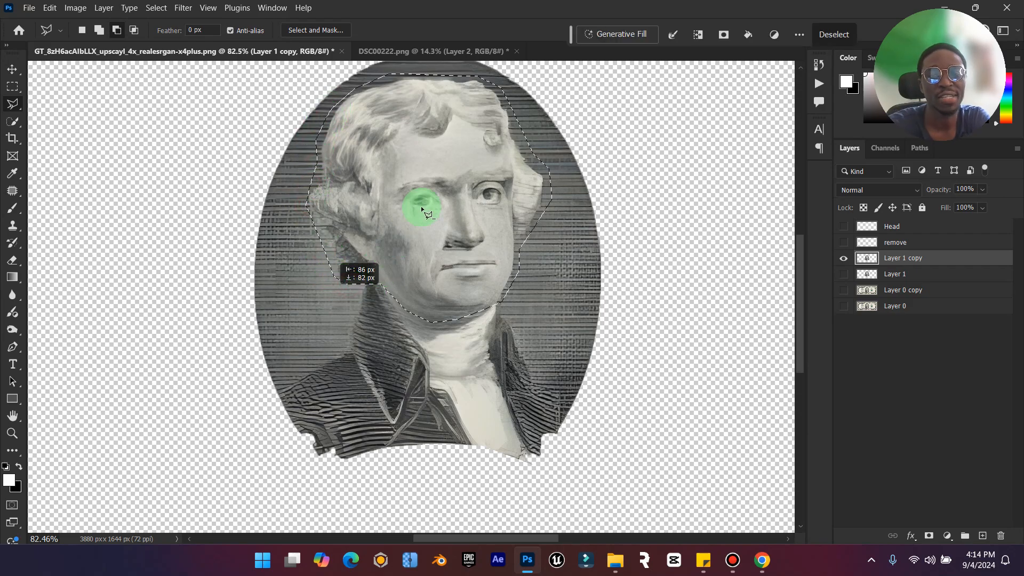
Fill the selected head with Content-Aware at Normal mode and 100% opacity, and clear the selection
right_click(447, 171)
left_click(487, 333)
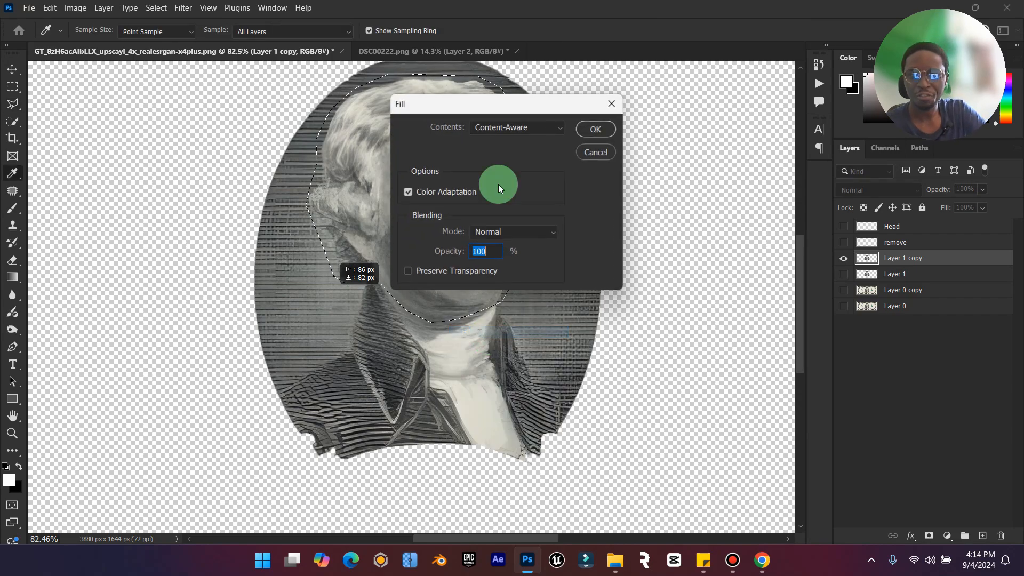
left_click(596, 130)
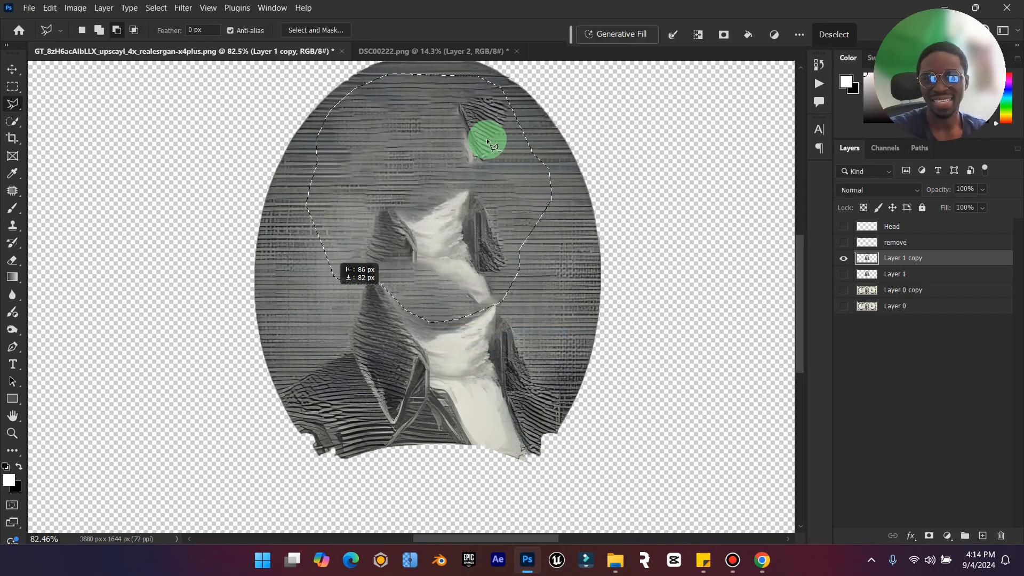
right_click(507, 148)
left_click(530, 156)
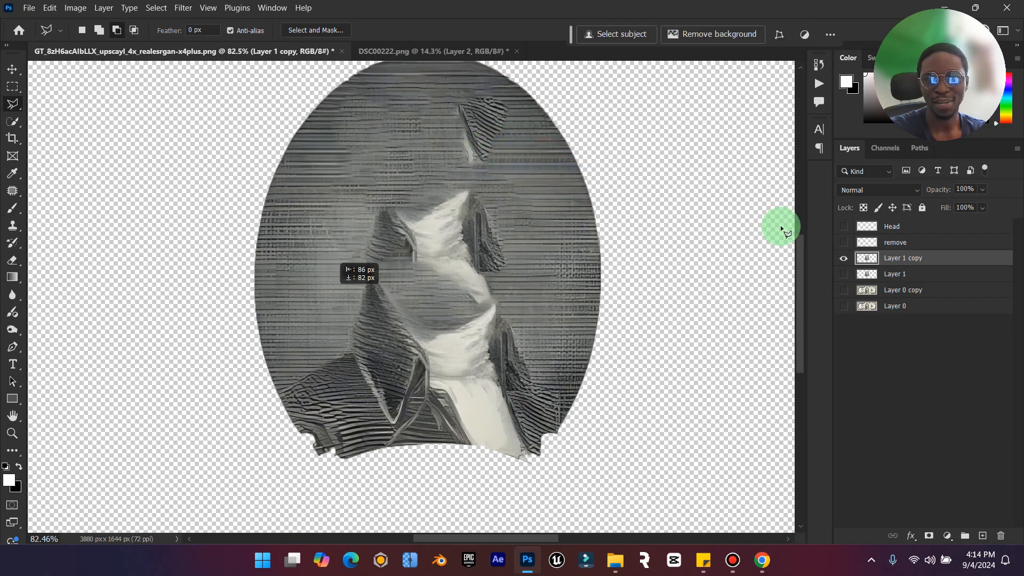
Patch the leftover coat and collar fragments above the neck with clean lined background using the Patch tool, and deselect
scroll(406, 203, "up", 2)
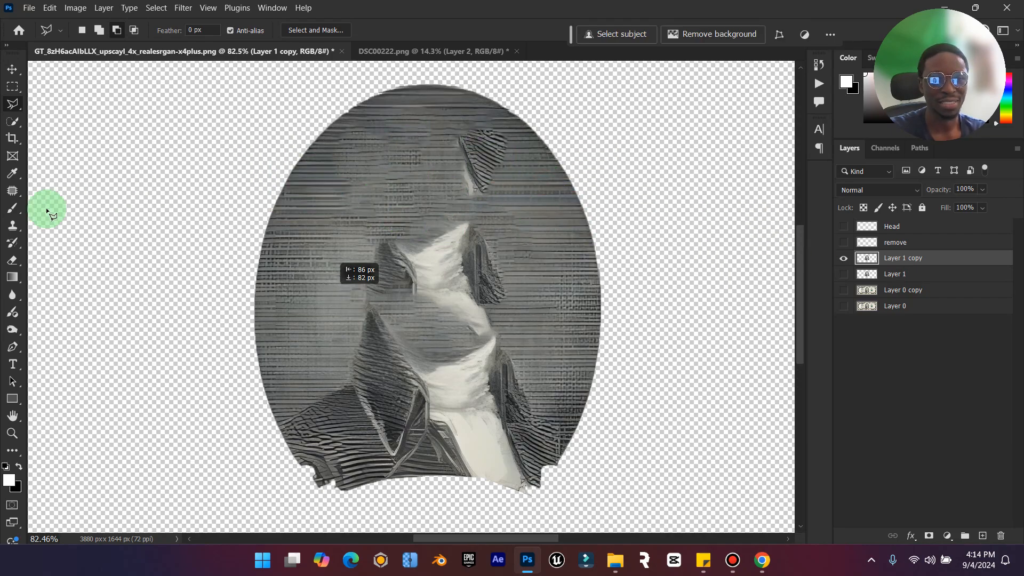
left_click(11, 192)
right_click(11, 192)
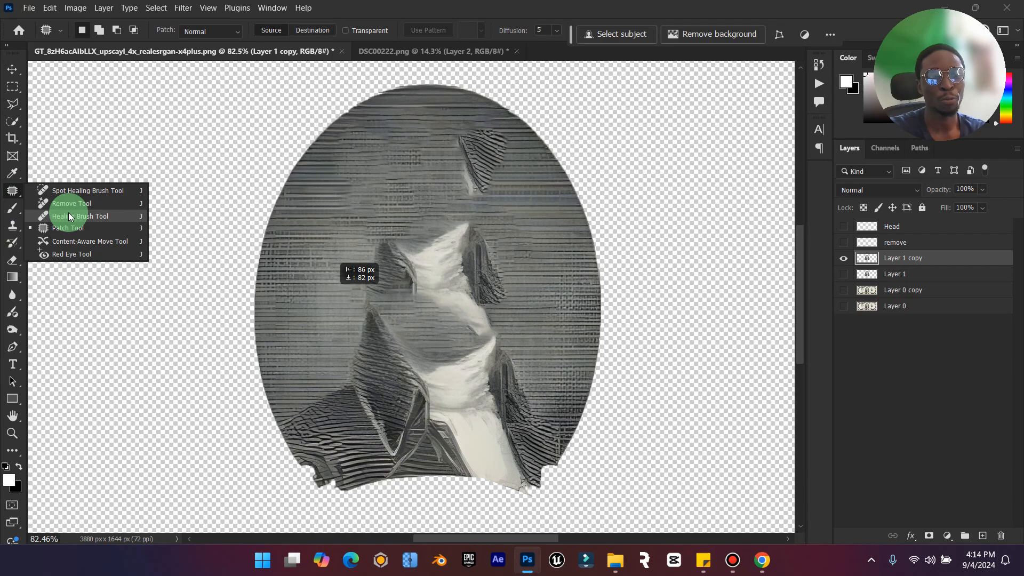
left_click(72, 228)
mouse_move(466, 122)
left_mouse_down()
mouse_move(437, 142)
mouse_move(468, 188)
mouse_move(517, 197)
left_mouse_up()
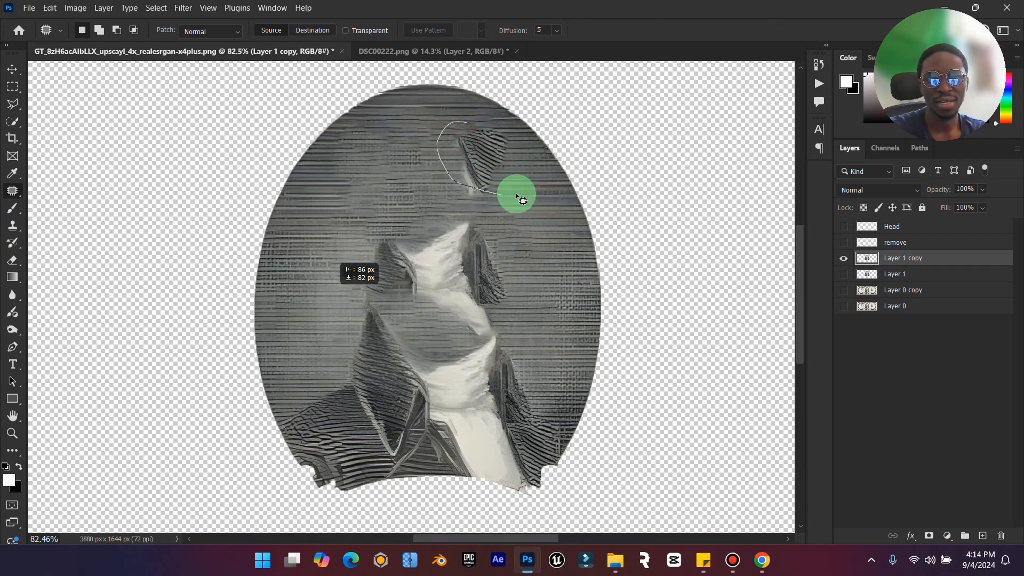
mouse_move(507, 129)
left_mouse_down()
mouse_move(441, 114)
mouse_move(466, 165)
mouse_move(504, 191)
left_mouse_up()
mouse_move(428, 175)
left_mouse_down()
mouse_move(453, 167)
mouse_move(449, 133)
mouse_move(480, 118)
mouse_move(441, 148)
mouse_move(465, 169)
left_mouse_up()
mouse_move(386, 211)
left_mouse_down()
mouse_move(370, 266)
mouse_move(384, 294)
mouse_move(415, 323)
mouse_move(487, 320)
mouse_move(507, 297)
mouse_move(493, 252)
mouse_move(438, 198)
left_mouse_up()
left_click_drag(448, 246, 443, 158)
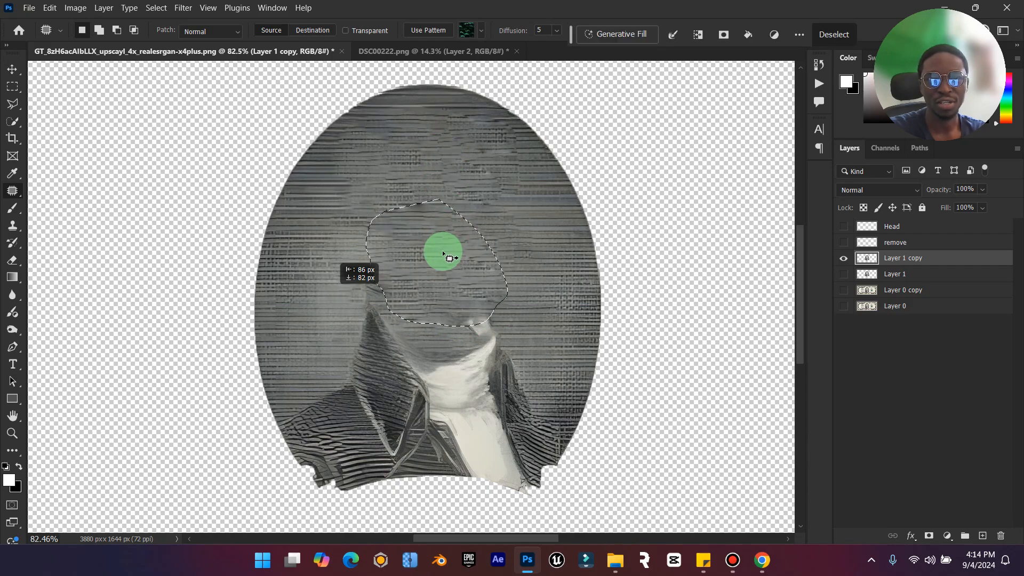
key("ctrl+d")
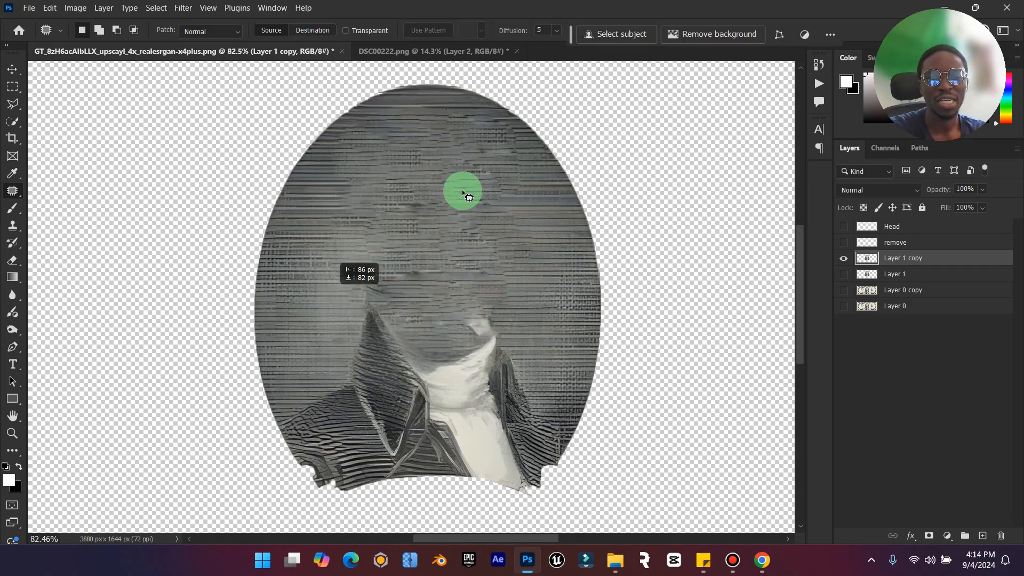
Compare the remove layer's background with the patched Layer 1 copy by toggling the visibility of both layers
left_click(843, 242)
left_click(842, 258)
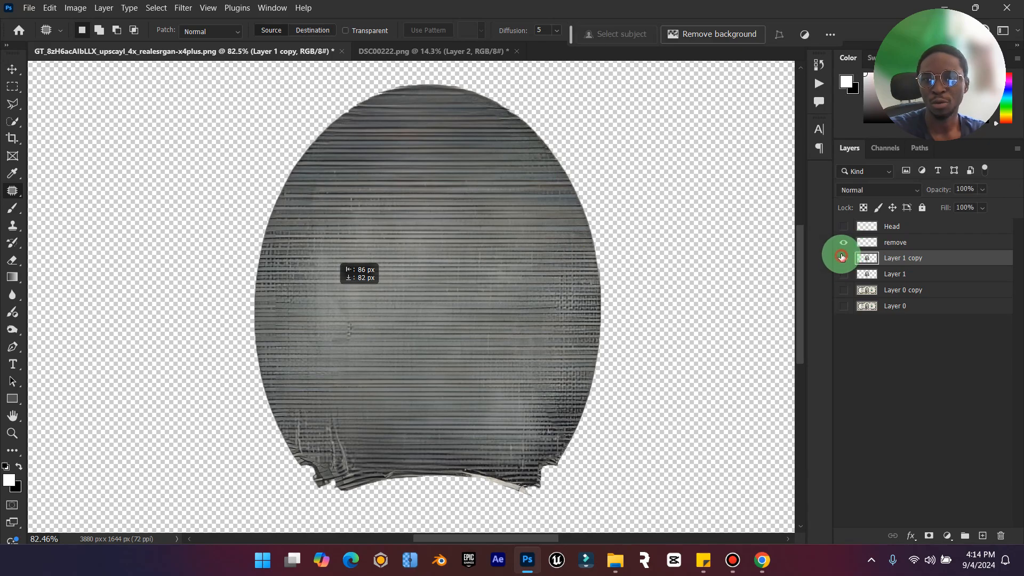
left_click(842, 258)
left_click(843, 243)
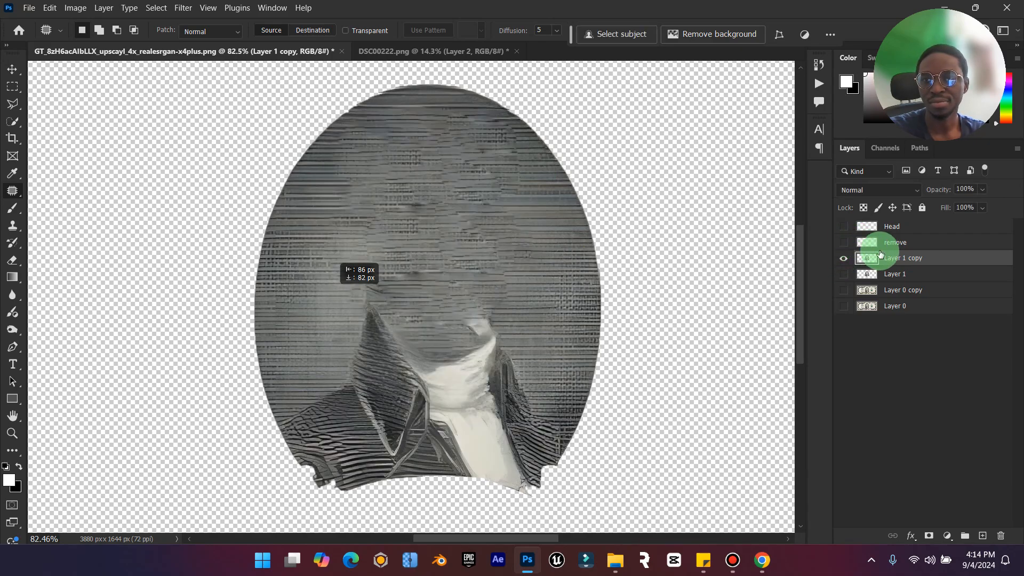
Show the Head layer and move Layer 1 copy above the remove layer in the layer stack
left_click(842, 226)
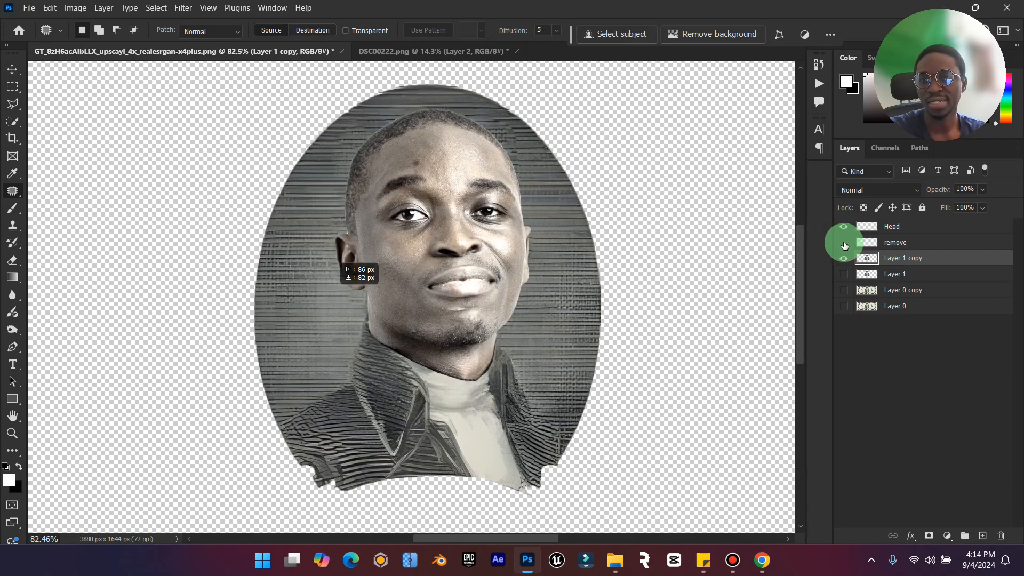
left_click(844, 243)
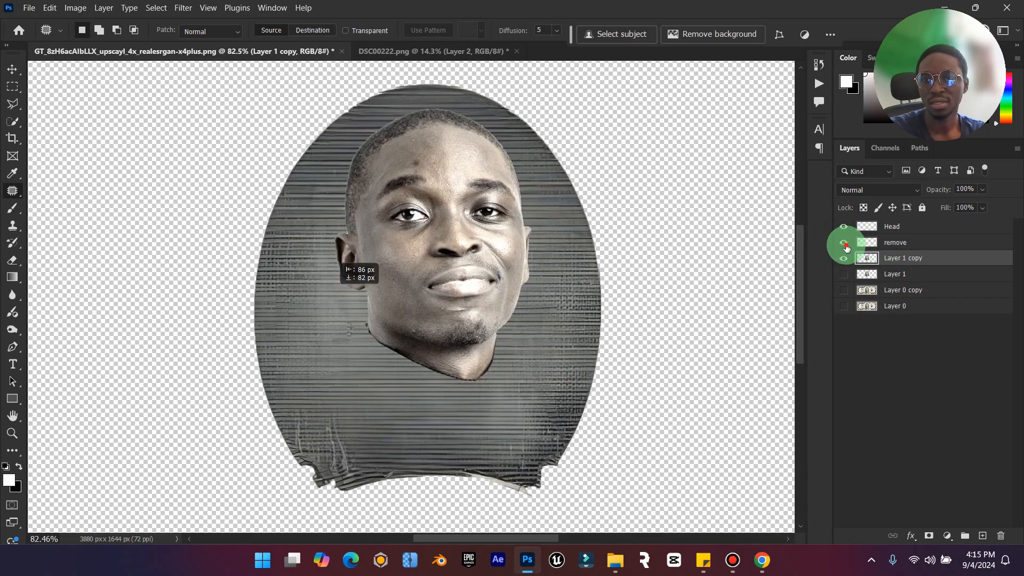
left_click(844, 243)
mouse_move(867, 258)
left_mouse_down()
mouse_move(892, 256)
mouse_move(870, 241)
left_mouse_up()
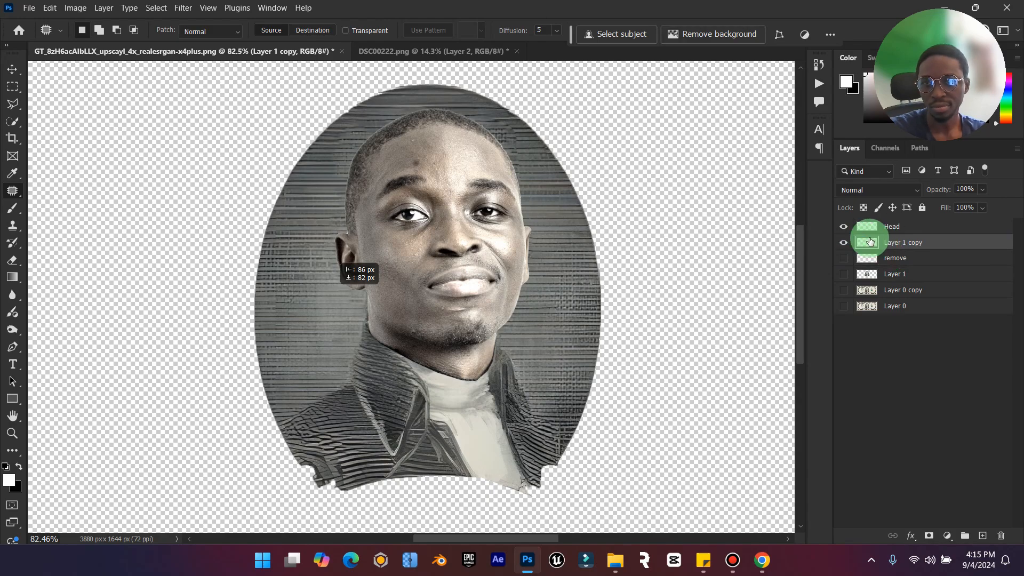
Check the composite of Head and Layer 1 copy with the remove layer shown and hidden beneath them
left_click(18, 411)
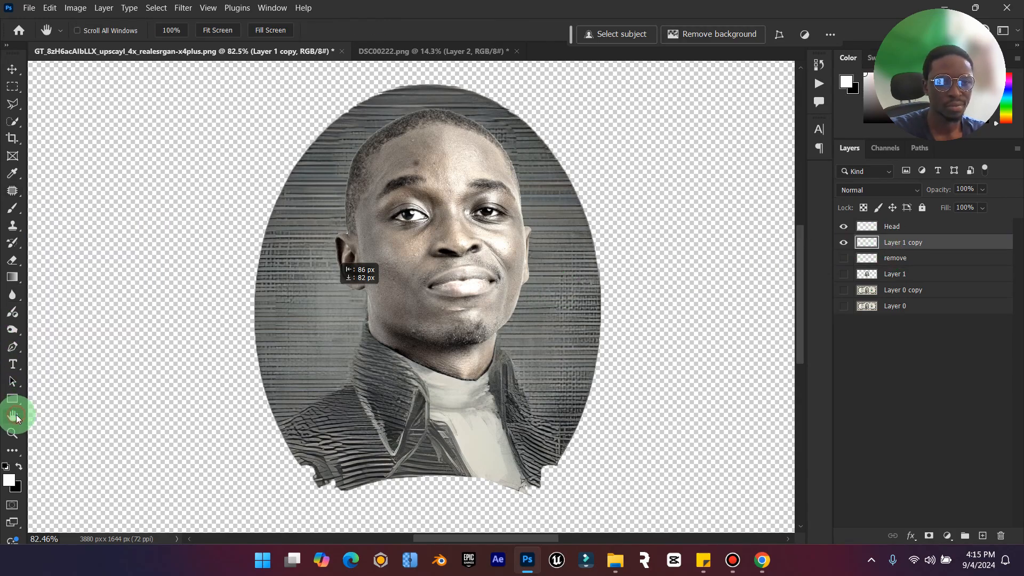
left_click(15, 69)
left_click(843, 259)
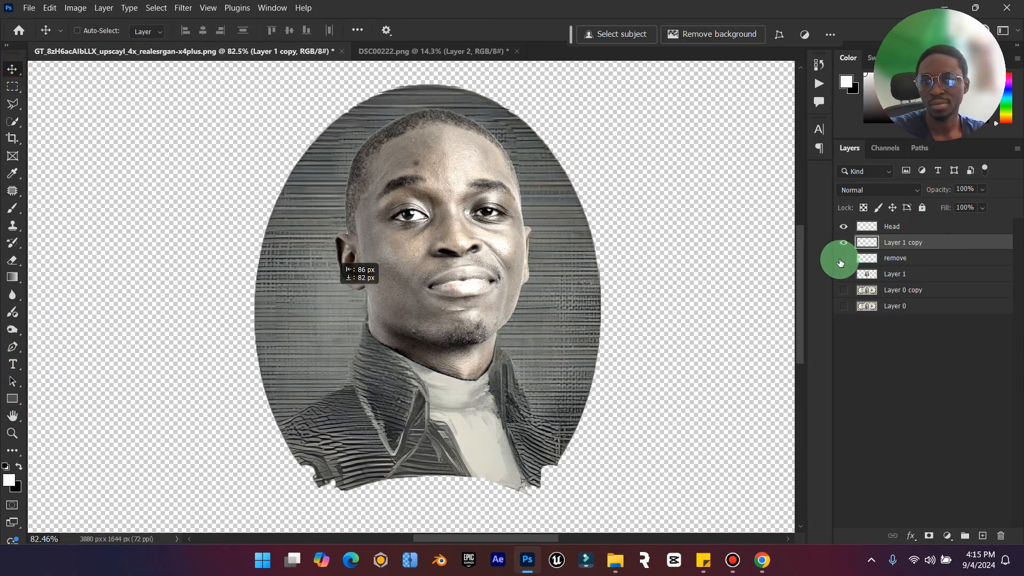
mouse_move(927, 256)
left_mouse_down()
mouse_move(922, 225)
mouse_move(922, 266)
left_mouse_up()
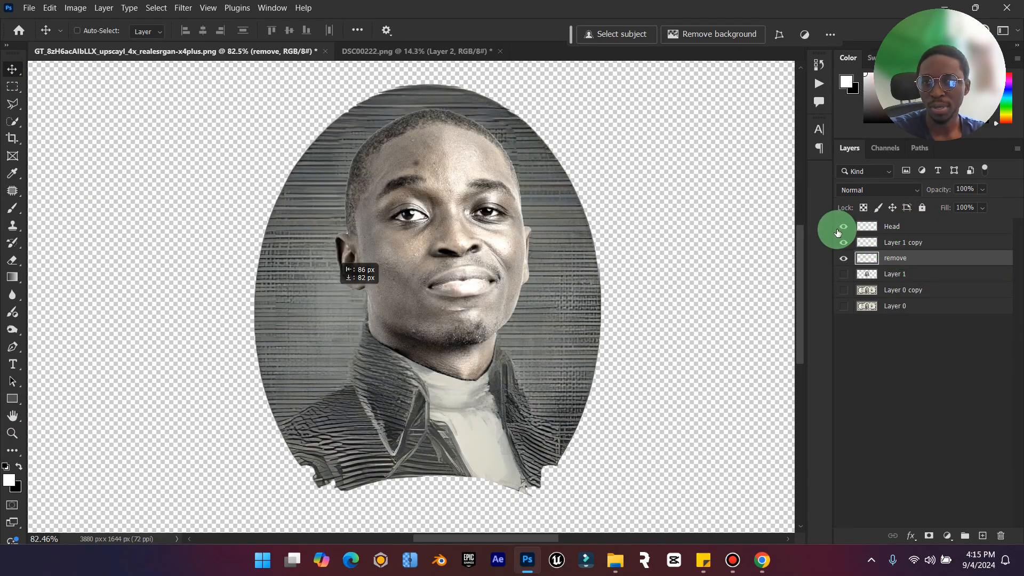
left_click(910, 228)
left_click(911, 240)
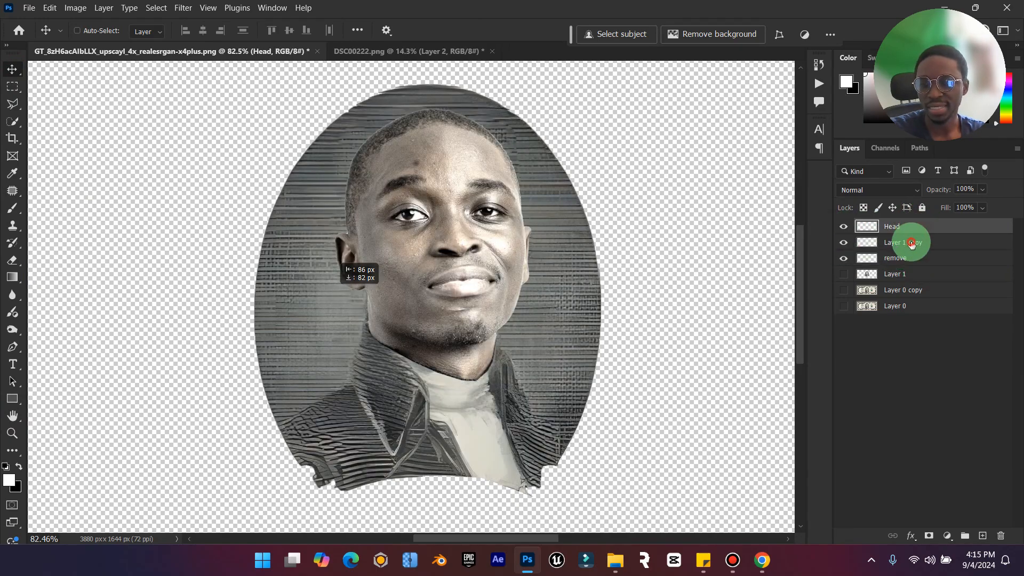
left_click(844, 242)
left_click(844, 242)
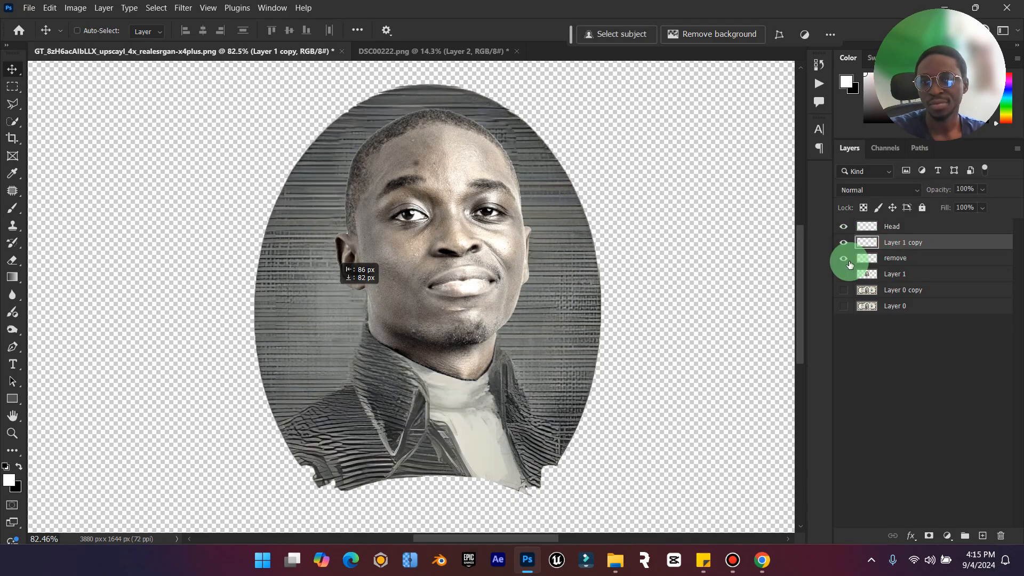
left_click(848, 261)
left_click(904, 245)
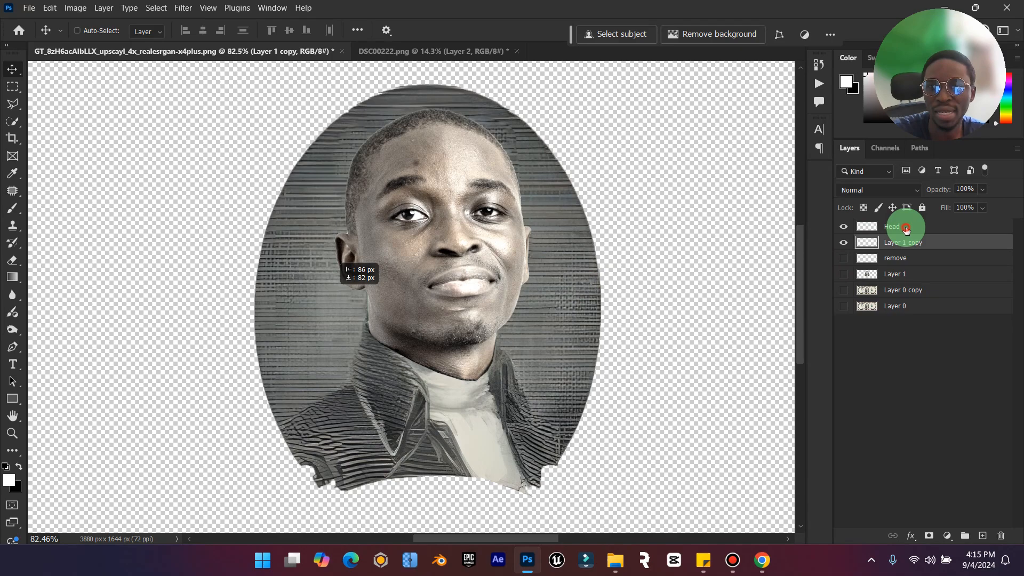
Reposition the Head layer over the collar and scale it up to about 101.45% with Free Transform
left_click(906, 229)
left_click_drag(458, 241, 490, 263)
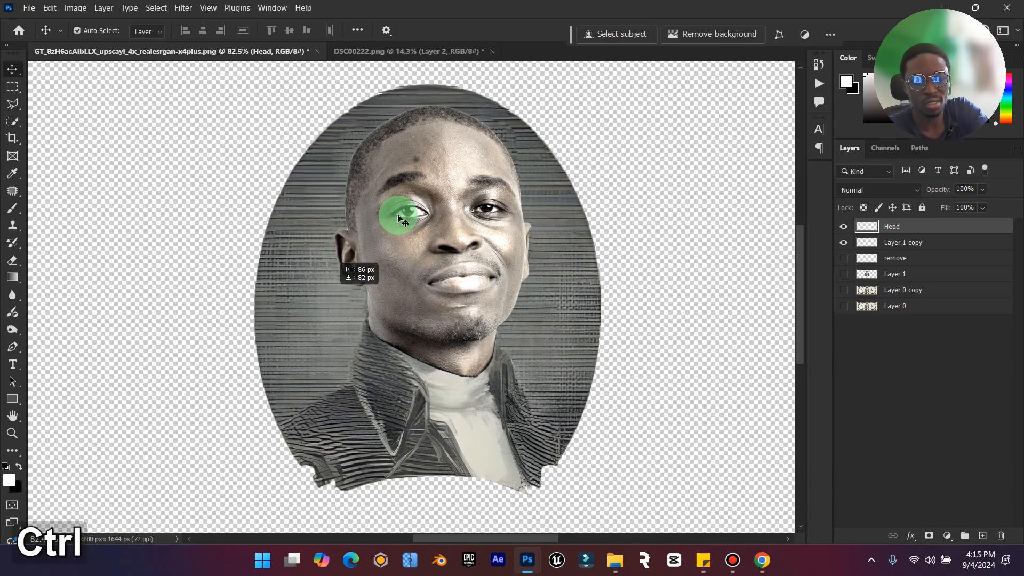
key("ctrl+t")
left_click_drag(527, 376, 533, 381)
left_click_drag(456, 289, 459, 292)
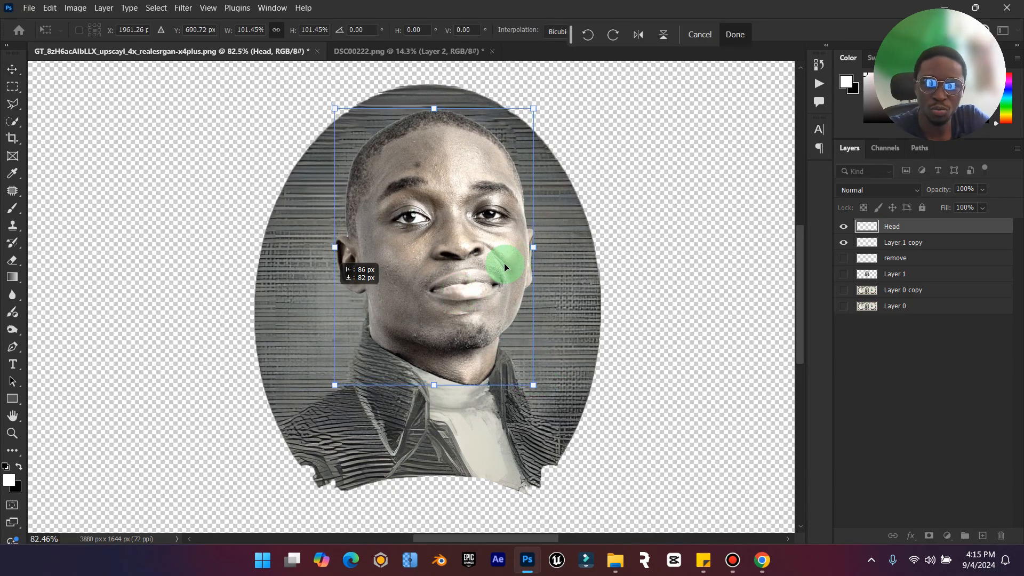
left_click(744, 33)
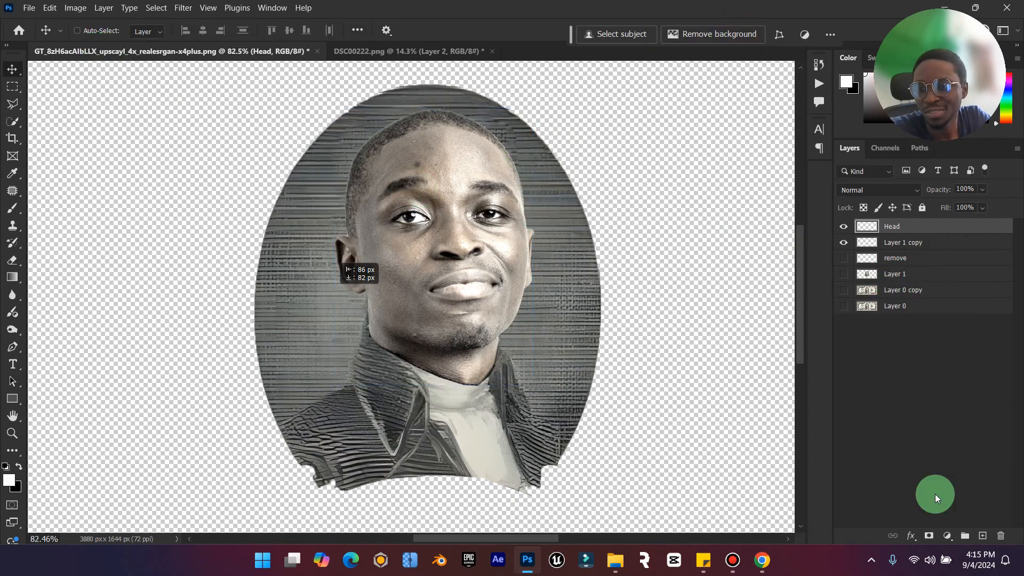
Add a layer mask to the Head layer and paint out the neck edges overlapping the coat collar and shirt in black
left_click(931, 532)
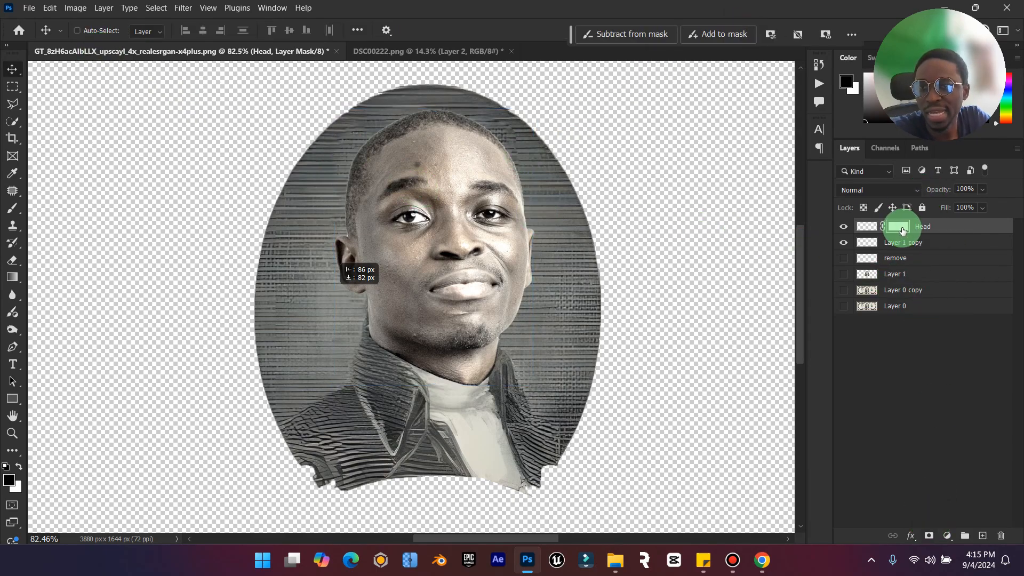
left_click(15, 207)
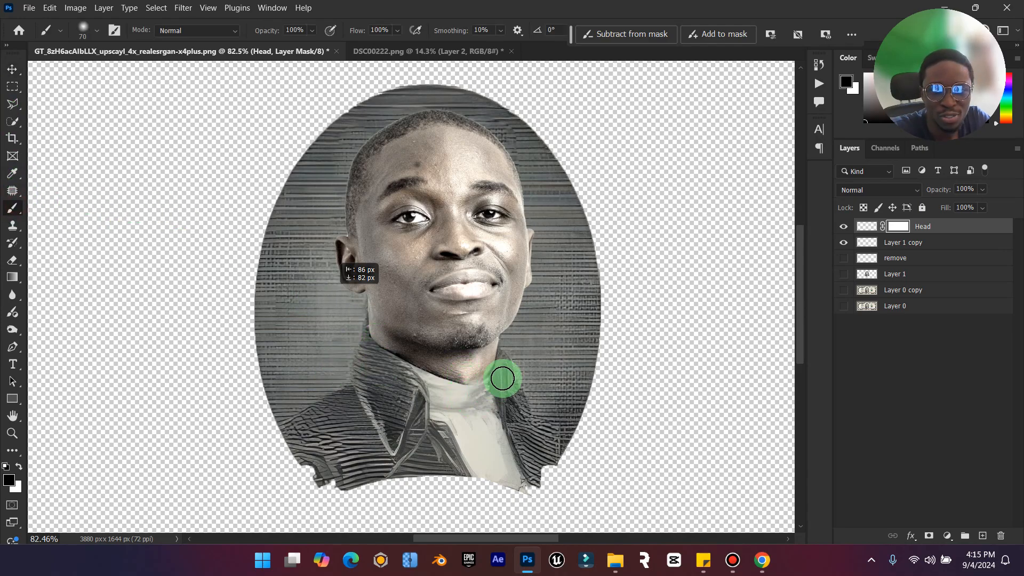
mouse_move(506, 371)
left_mouse_down()
mouse_move(481, 396)
mouse_move(402, 379)
mouse_move(427, 380)
mouse_move(375, 350)
left_mouse_up()
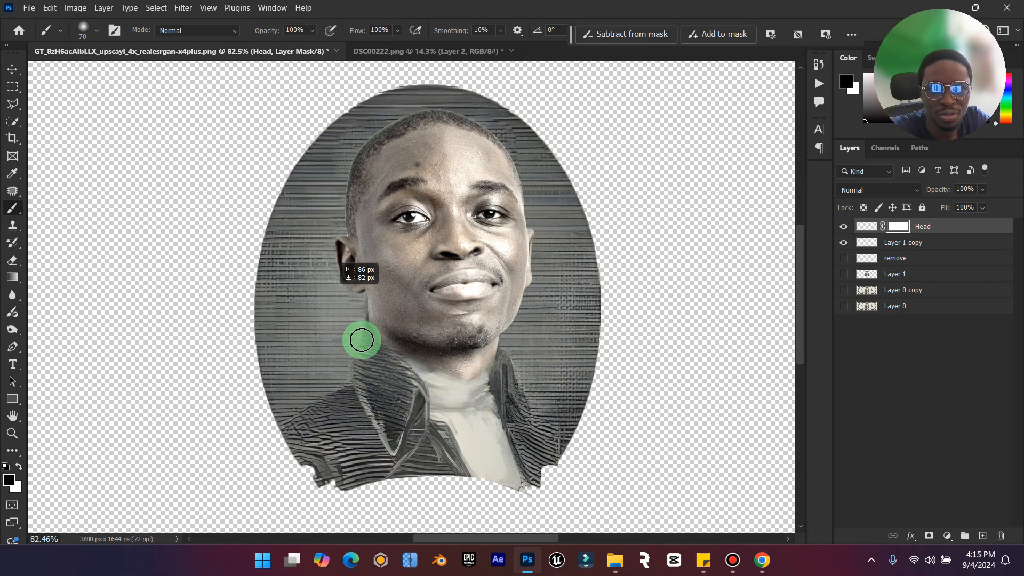
mouse_move(359, 316)
left_mouse_down()
mouse_move(358, 339)
mouse_move(430, 394)
mouse_move(485, 385)
mouse_move(511, 357)
mouse_move(503, 368)
mouse_move(510, 401)
left_mouse_up()
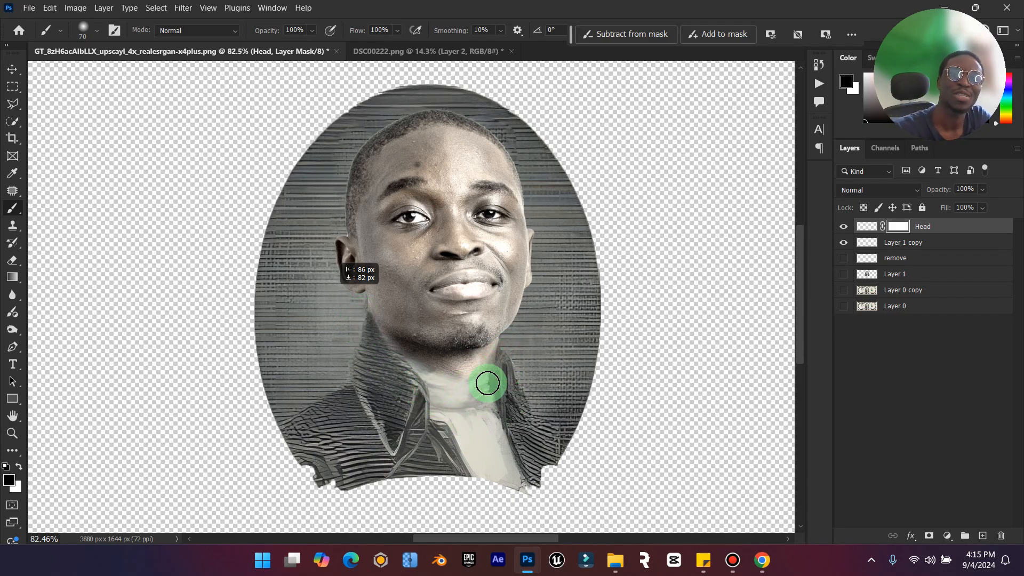
left_click(12, 69)
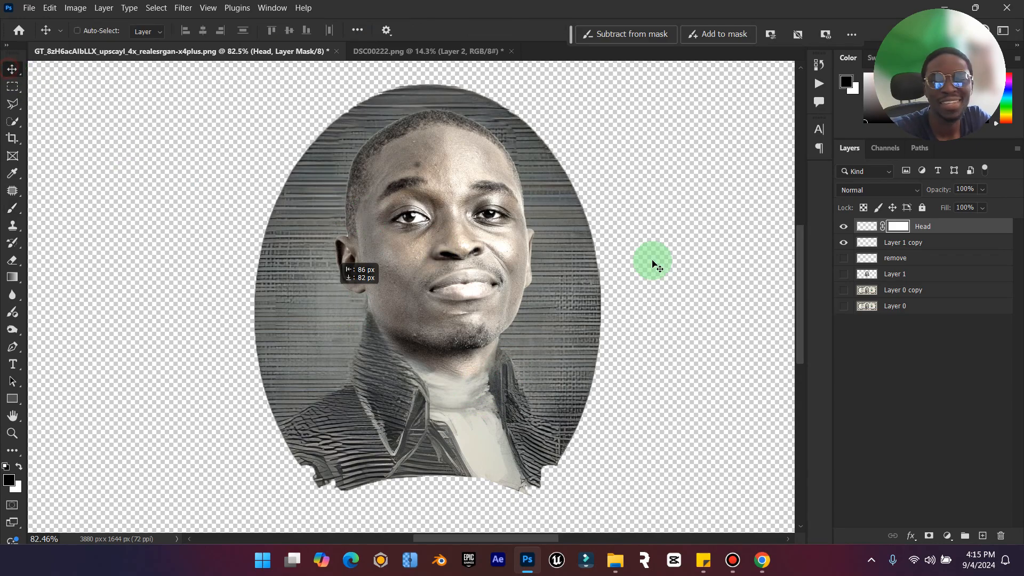
Adjust the Head layer's mask with Brightness/Contrast at brightness 38 and contrast 100, and apply the mask to the layer
left_click(866, 228)
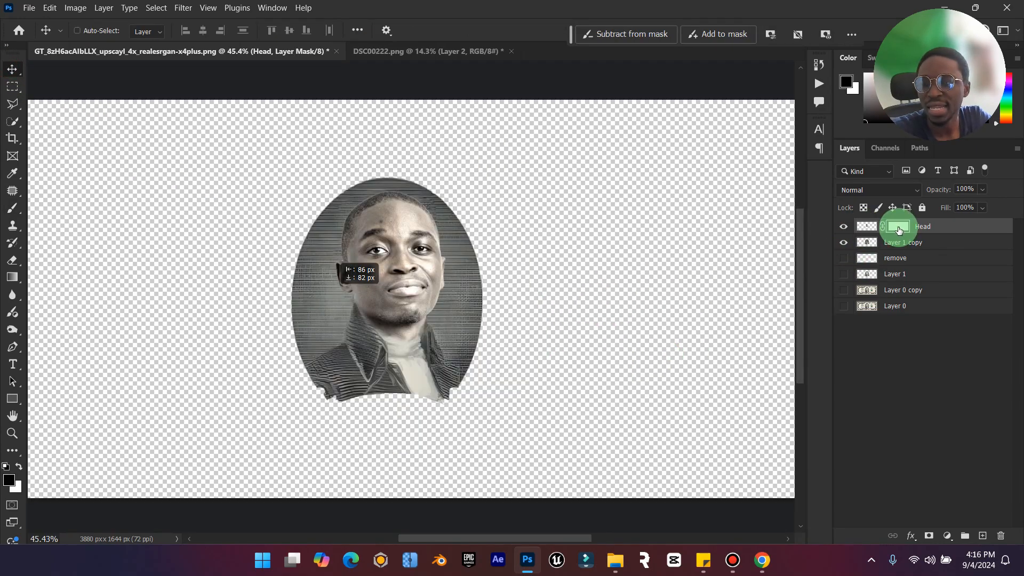
left_click(77, 12)
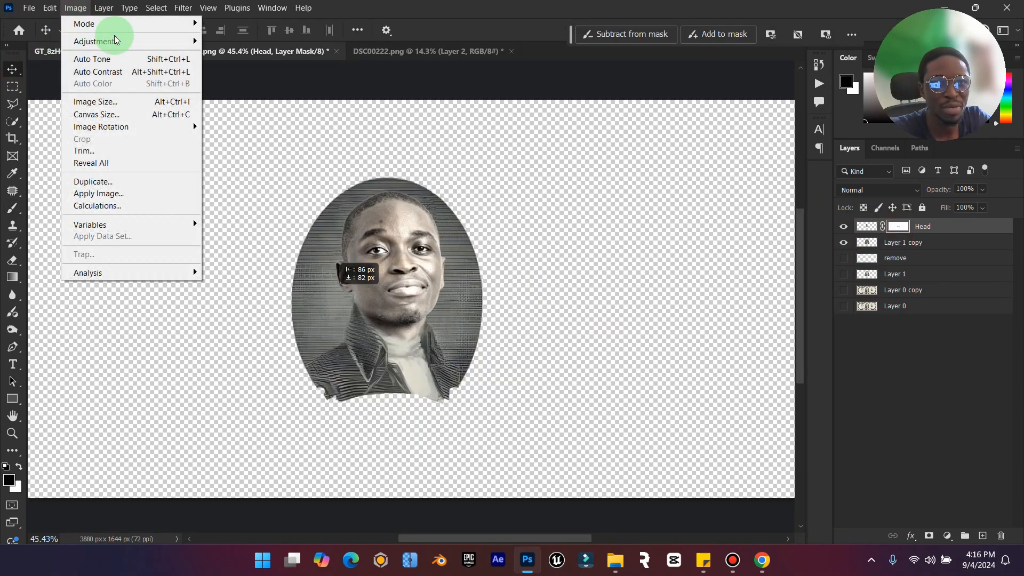
mouse_move(183, 41)
left_click(240, 39)
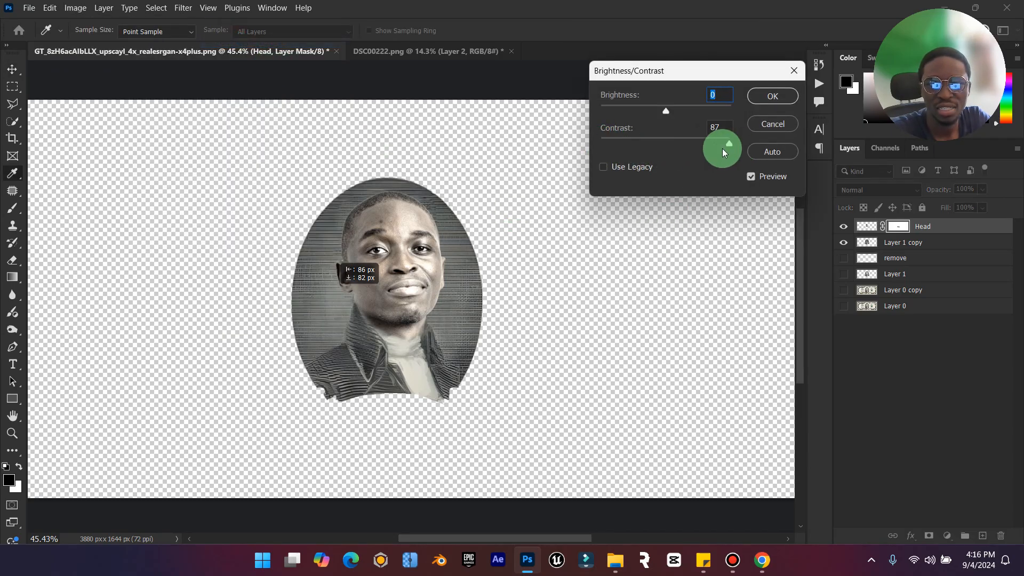
left_click_drag(742, 149, 744, 149)
left_click_drag(661, 110, 711, 112)
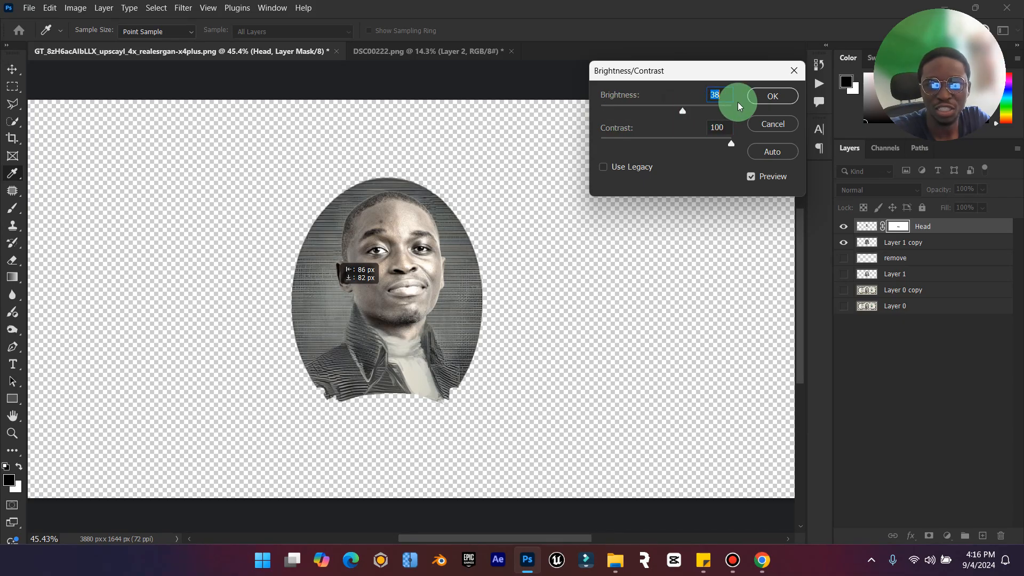
left_click(773, 96)
right_click(895, 230)
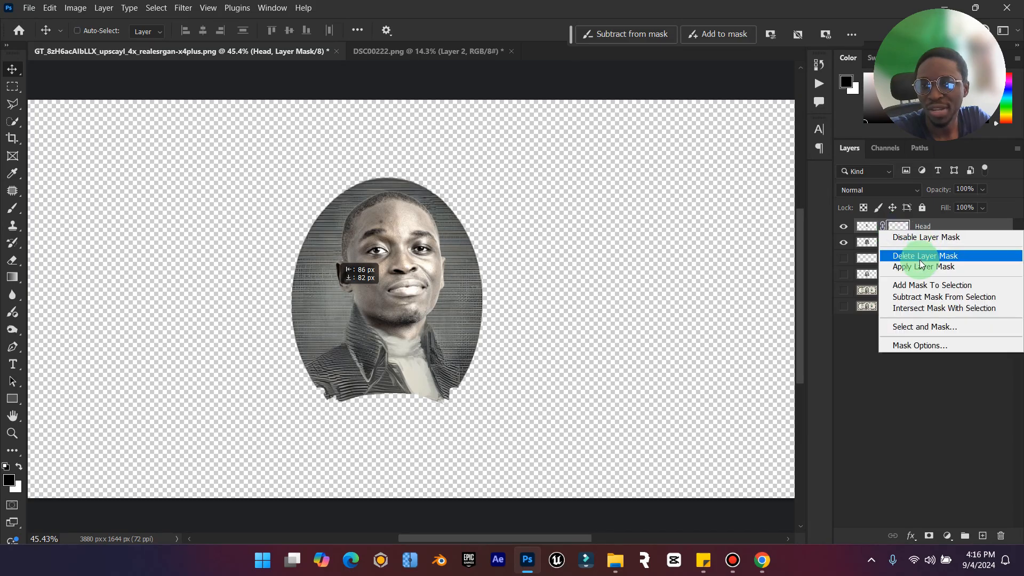
left_click(914, 266)
Blend the lower edge of the neck into the white collar on the Head layer with the Smudge tool
left_click(20, 431)
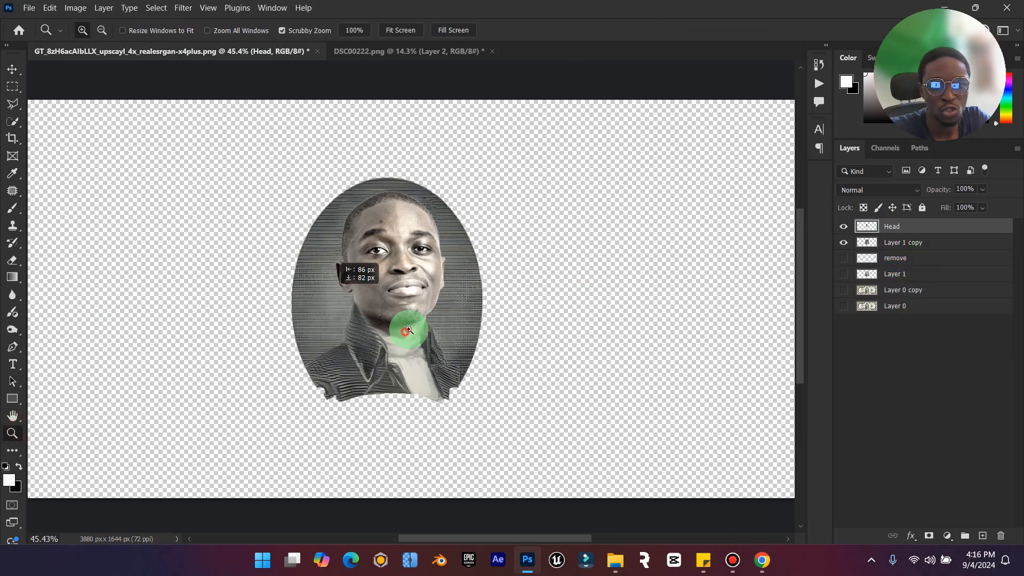
left_click_drag(407, 327, 472, 301)
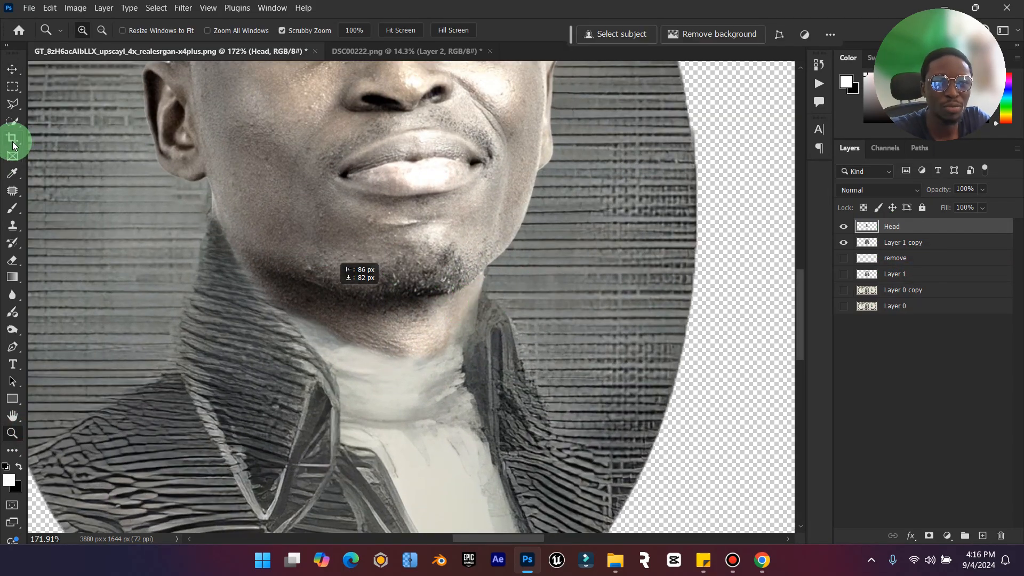
left_click(15, 208)
left_click(13, 295)
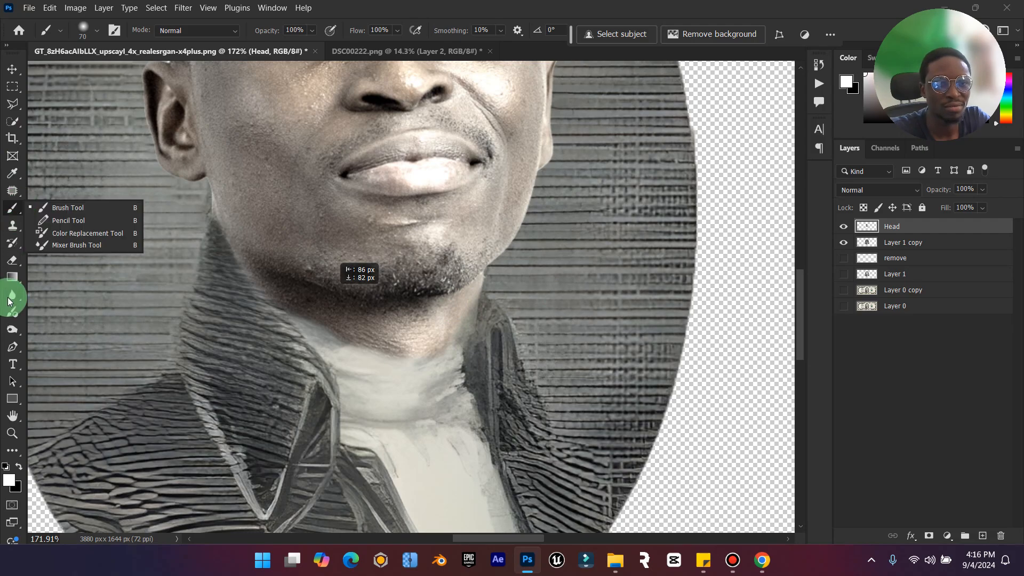
left_click(71, 321)
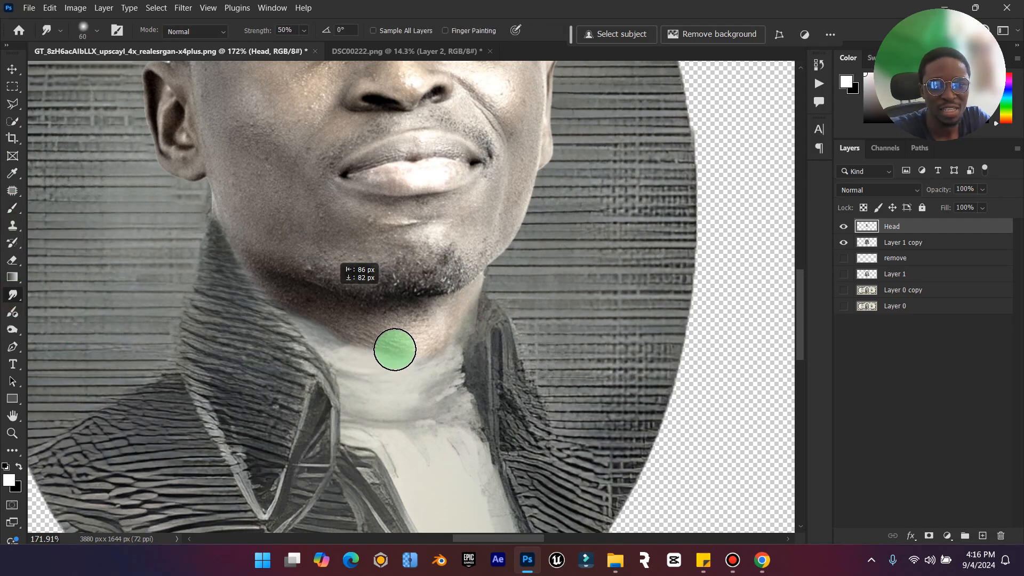
mouse_move(363, 342)
left_mouse_down()
mouse_move(235, 298)
mouse_move(246, 282)
mouse_move(280, 297)
mouse_move(320, 339)
mouse_move(293, 320)
mouse_move(356, 362)
mouse_move(410, 366)
mouse_move(469, 354)
mouse_move(493, 308)
mouse_move(474, 332)
mouse_move(463, 320)
mouse_move(395, 360)
left_mouse_up()
left_click(13, 416)
double_click(13, 419)
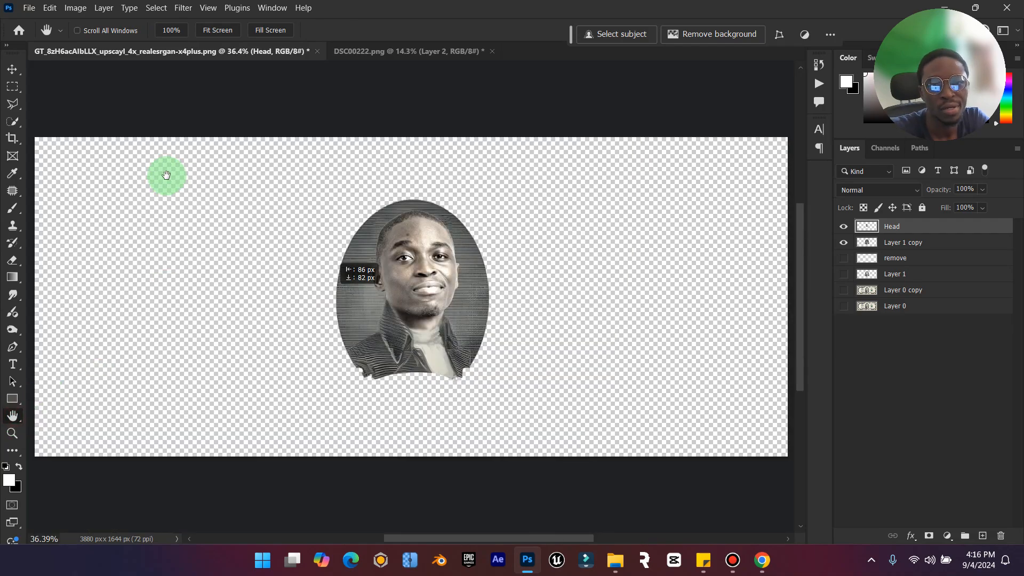
Add a Brightness/Contrast adjustment layer clipped to the Head layer with brightness -2 and contrast -32
left_click(7, 70)
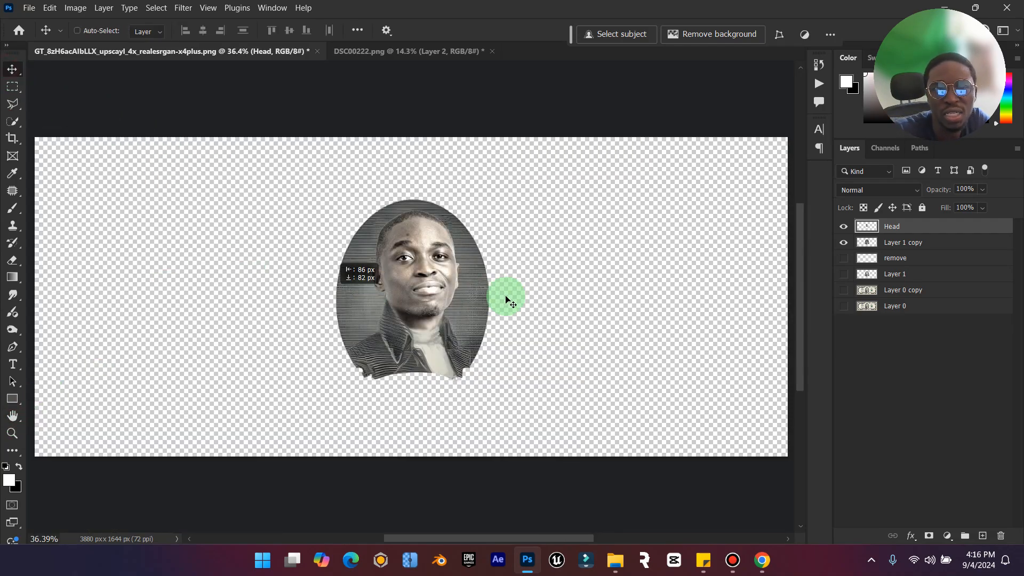
left_click_drag(874, 227, 305, 100)
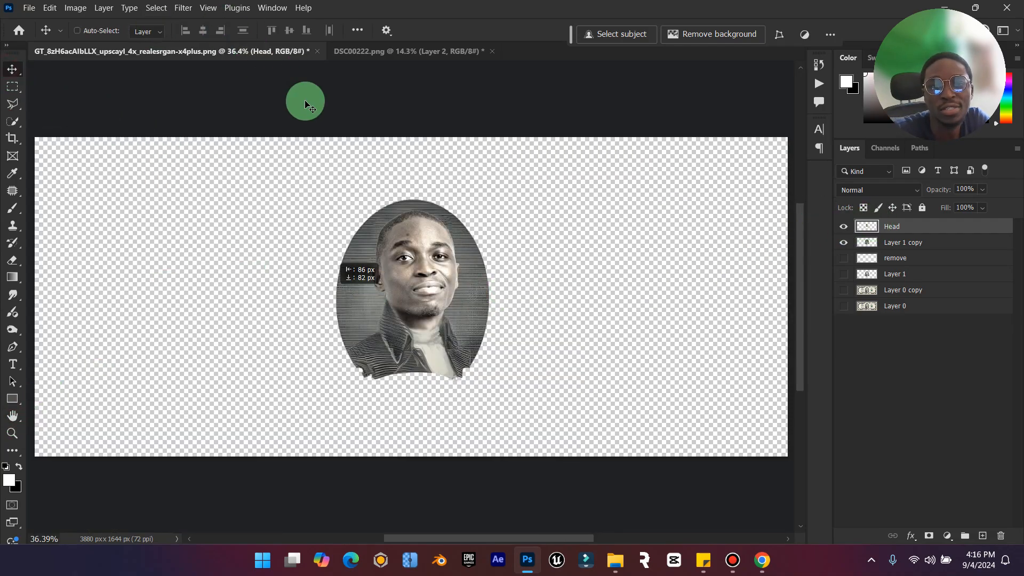
left_click(948, 535)
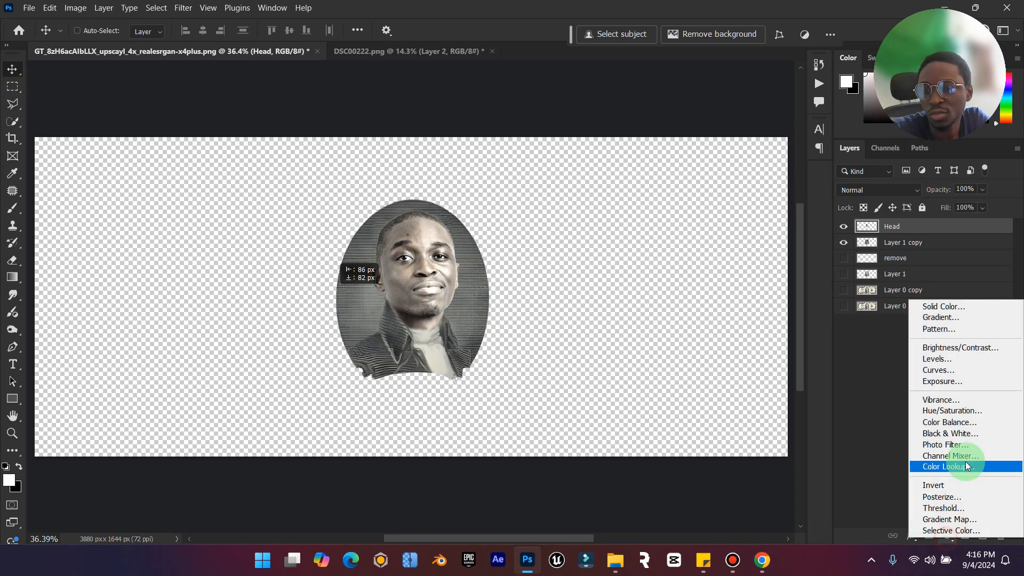
left_click(953, 349)
right_click(960, 477)
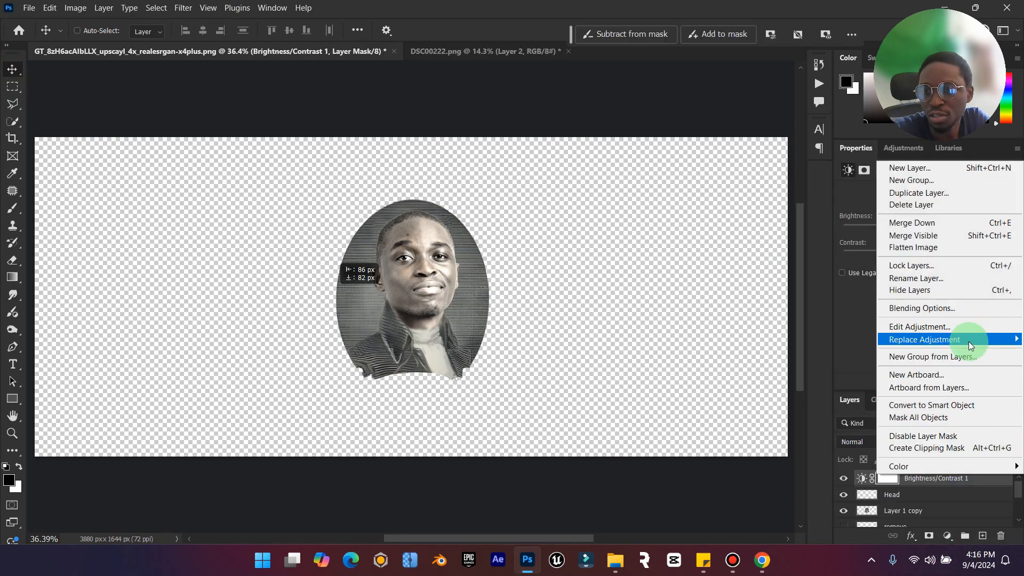
left_click(949, 448)
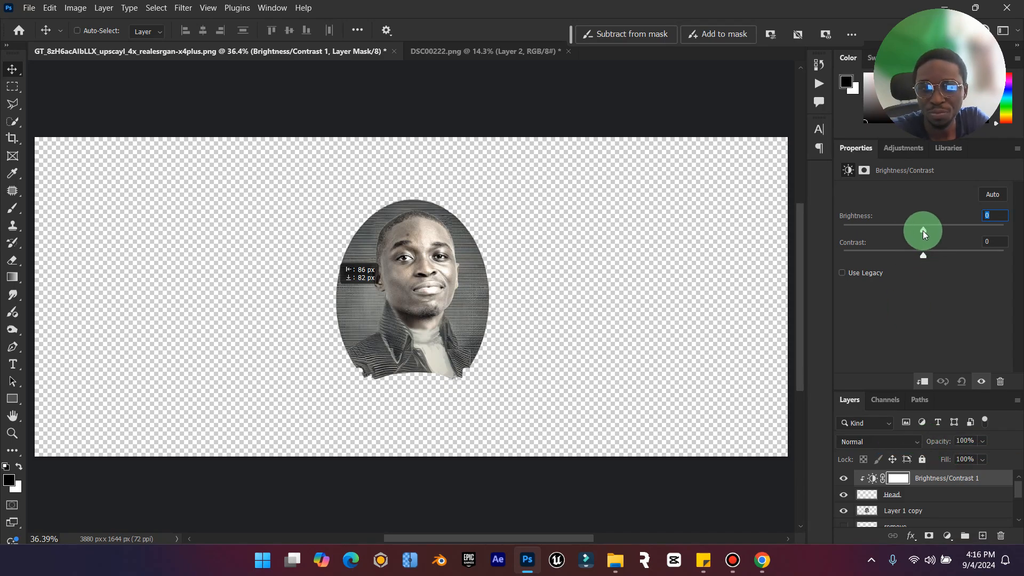
left_click_drag(923, 230, 870, 260)
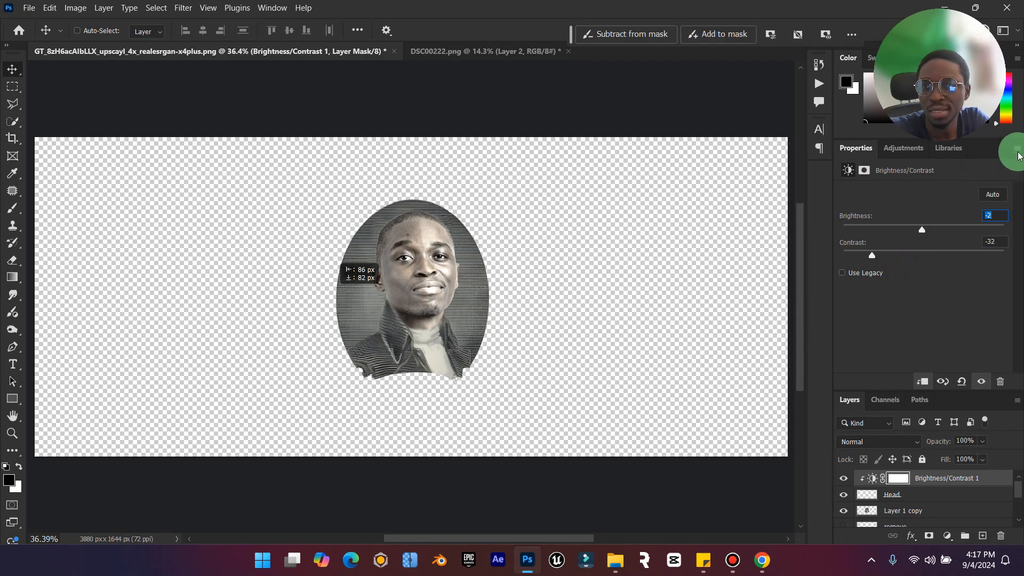
left_click(1017, 148)
left_click(961, 210)
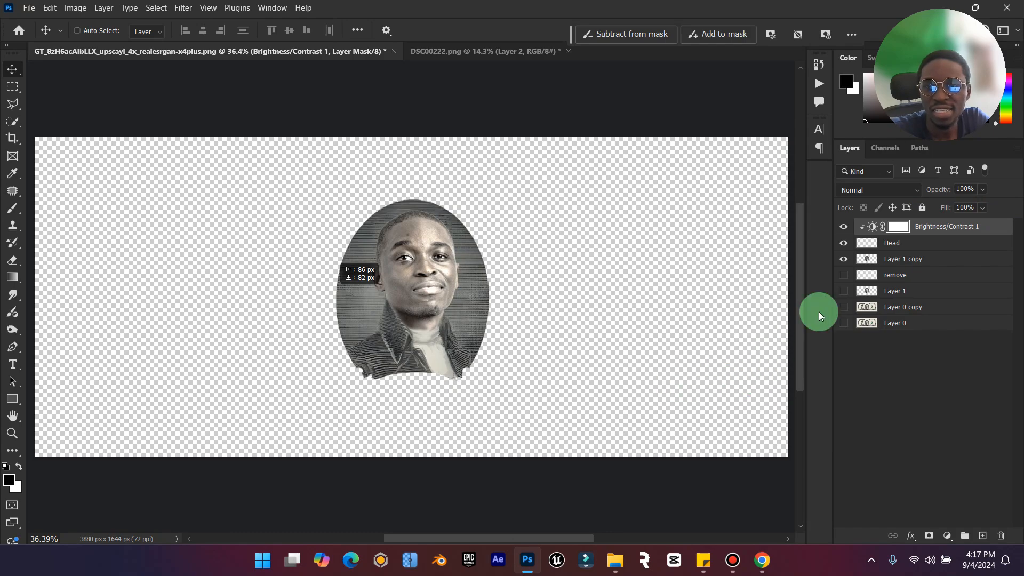
Show the remove layer, move it to the top of the layer stack and clip it to the Head layer
left_click(844, 275)
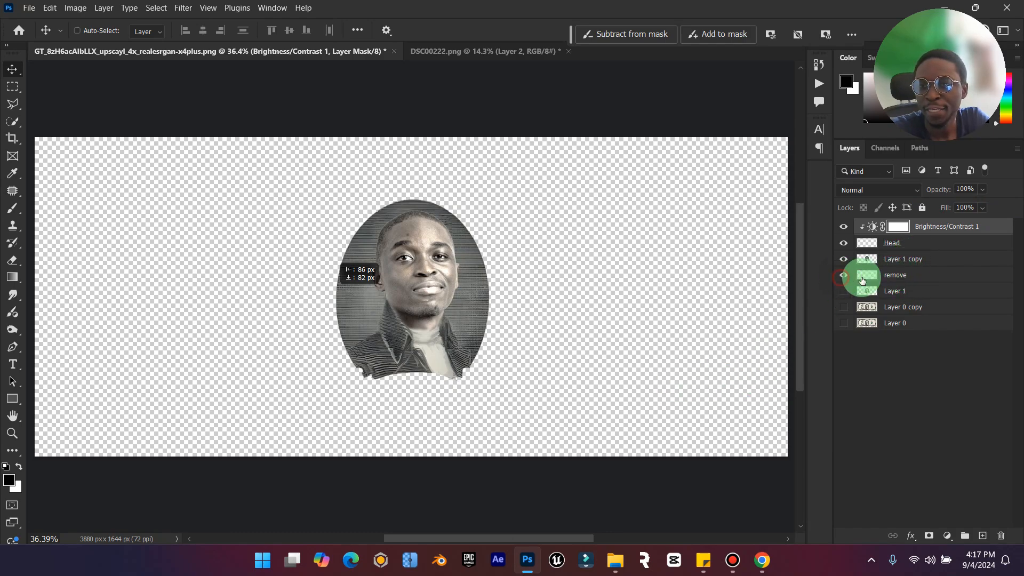
left_click_drag(895, 275, 886, 227)
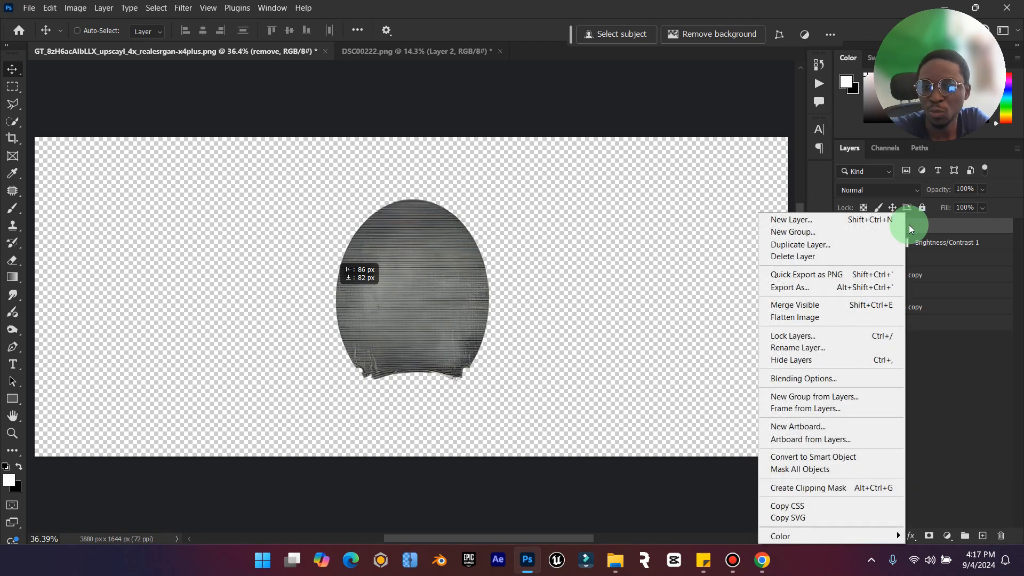
left_click(920, 267)
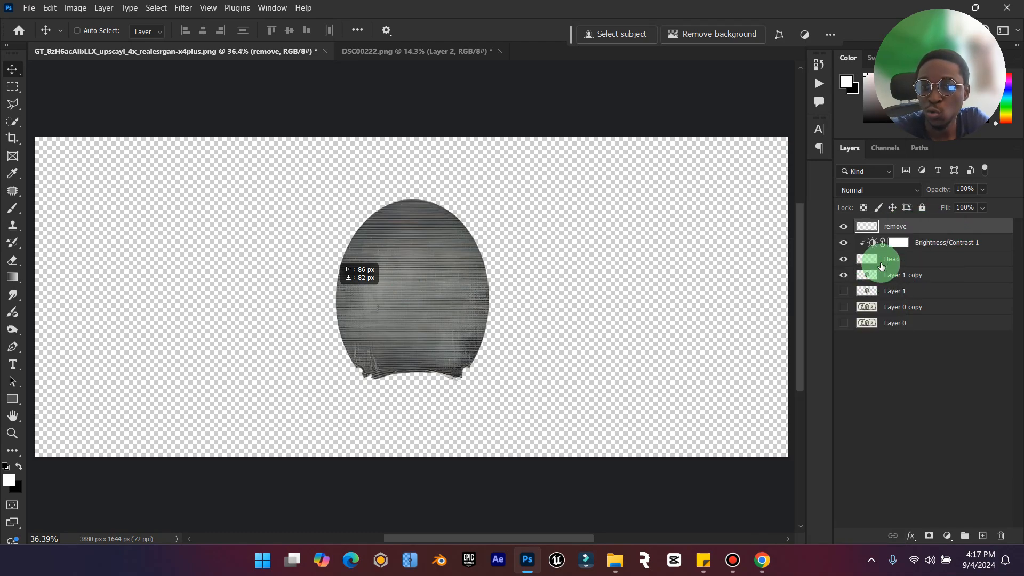
right_click(927, 244)
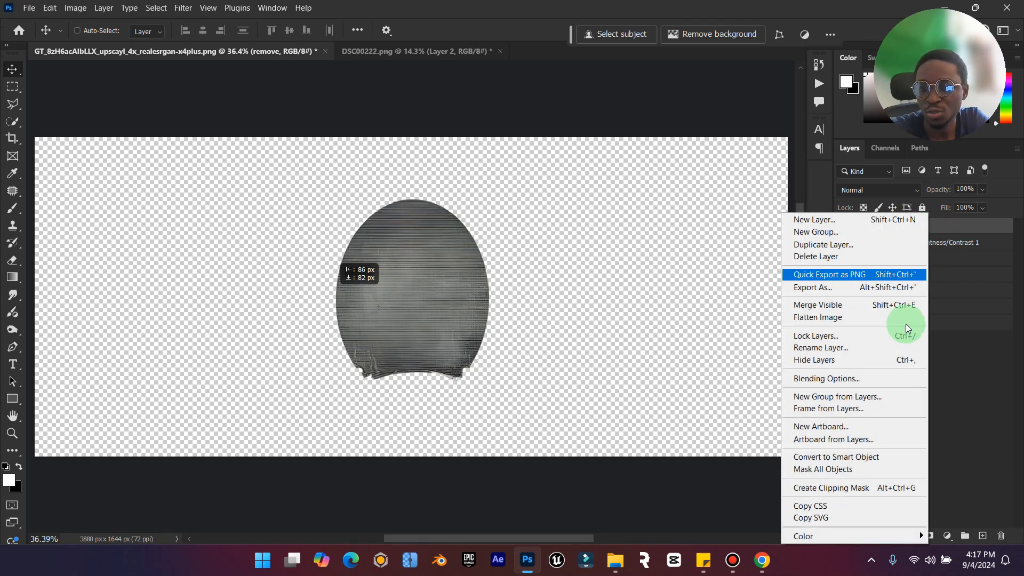
left_click(890, 490)
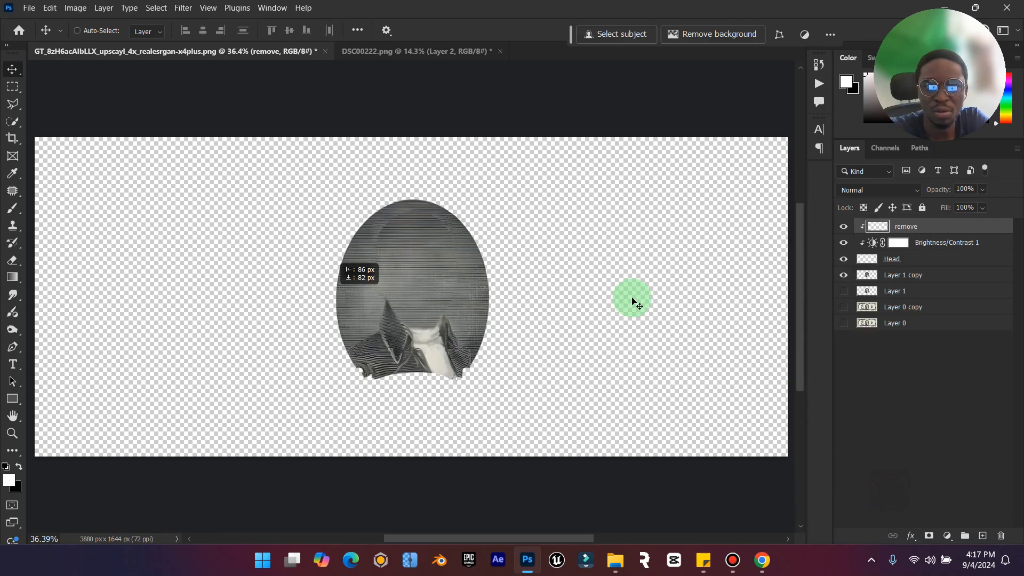
Set the remove layer's blend mode to Soft Light and compare the face with the layer hidden and shown
left_click(895, 188)
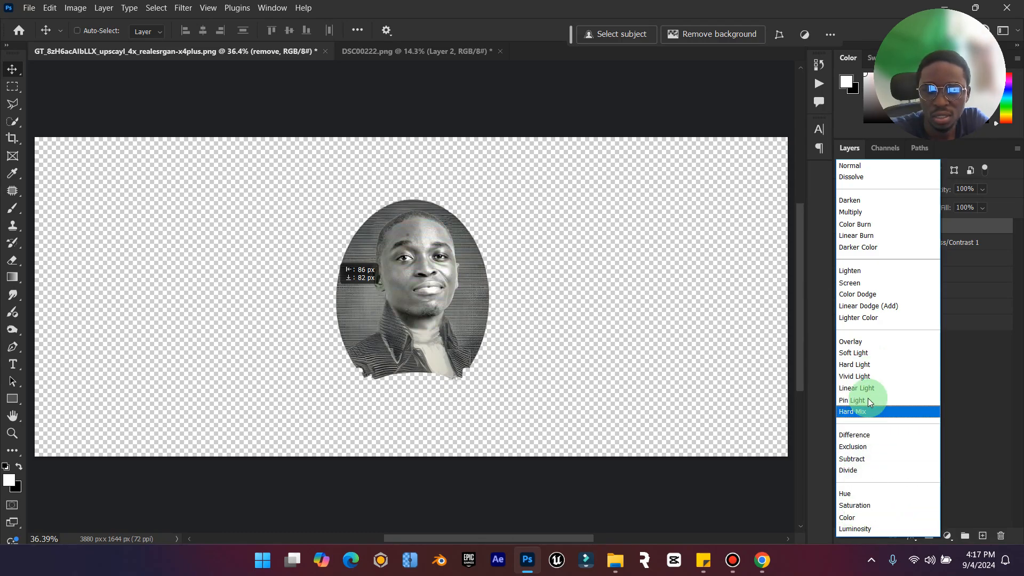
left_click(853, 351)
left_click(840, 229)
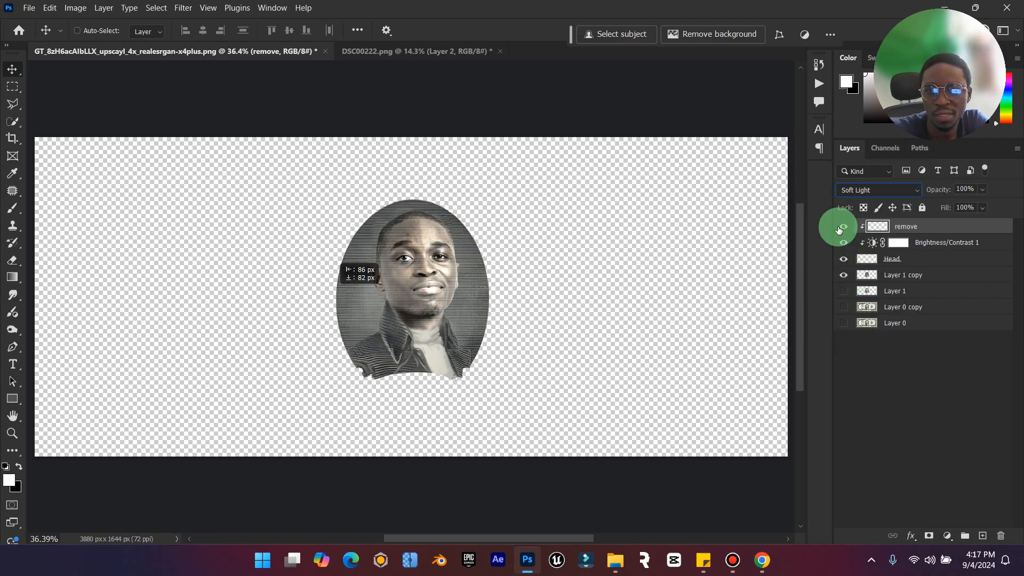
left_click(840, 228)
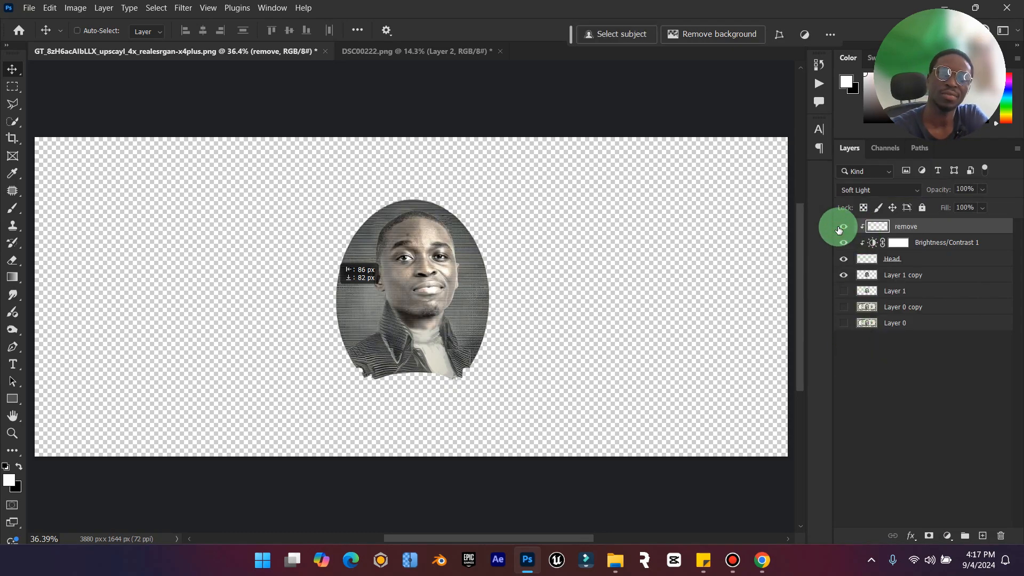
Add a duplicate of the remove layer clipped to the Head layer and set its blend mode to Color
key("ctrl")
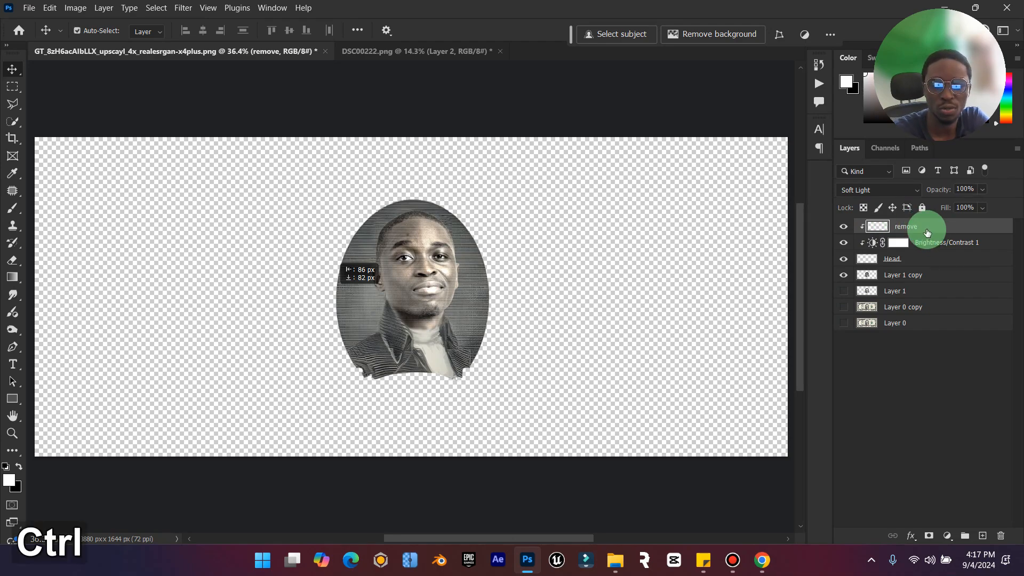
key("ctrl+j")
right_click(921, 227)
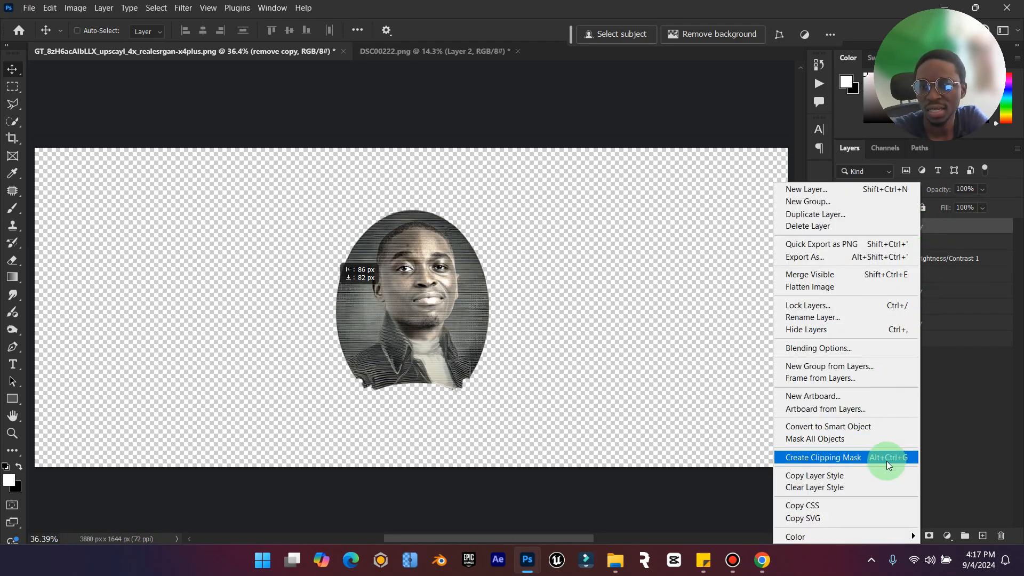
left_click(848, 460)
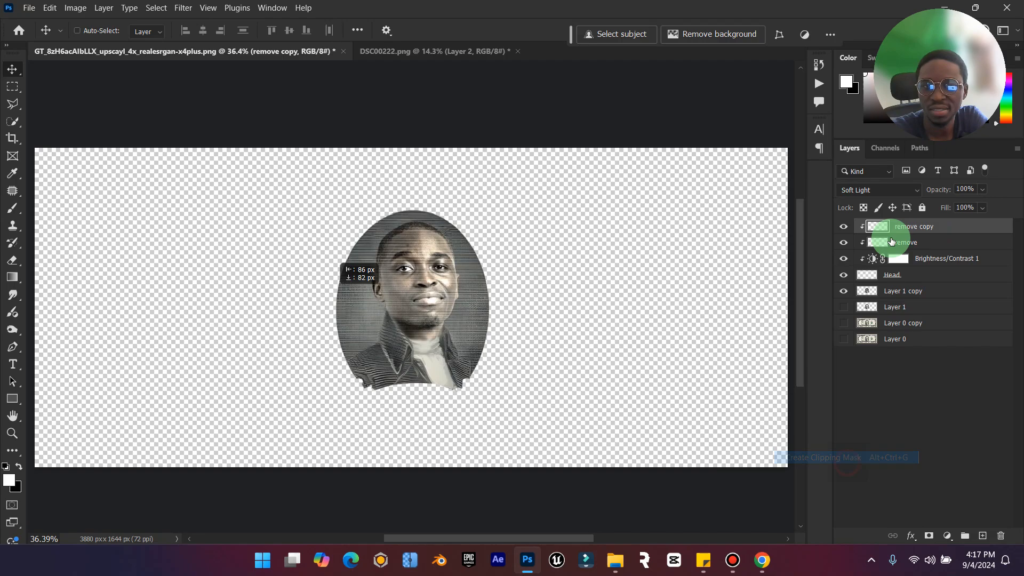
left_click(894, 191)
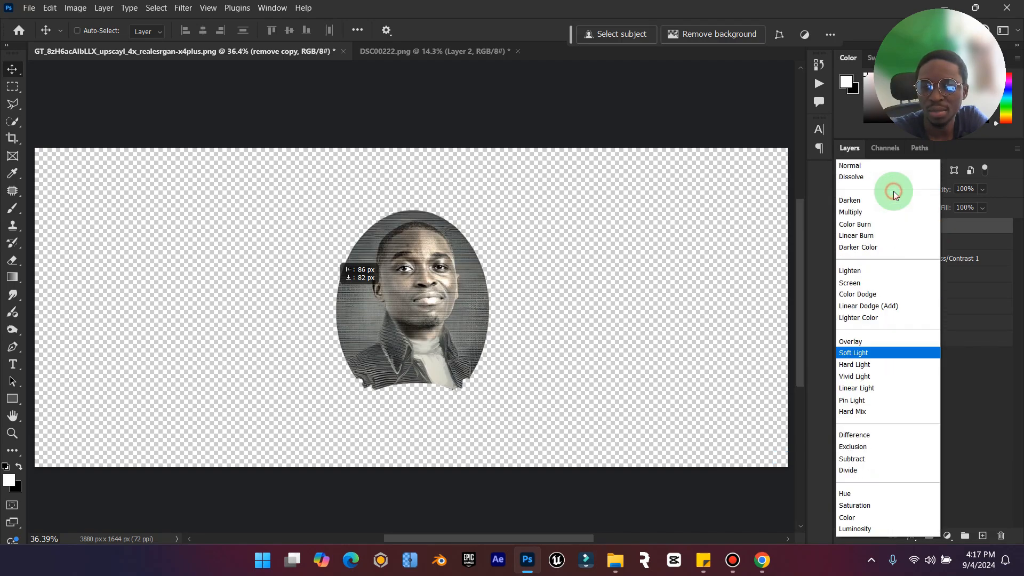
left_click(863, 520)
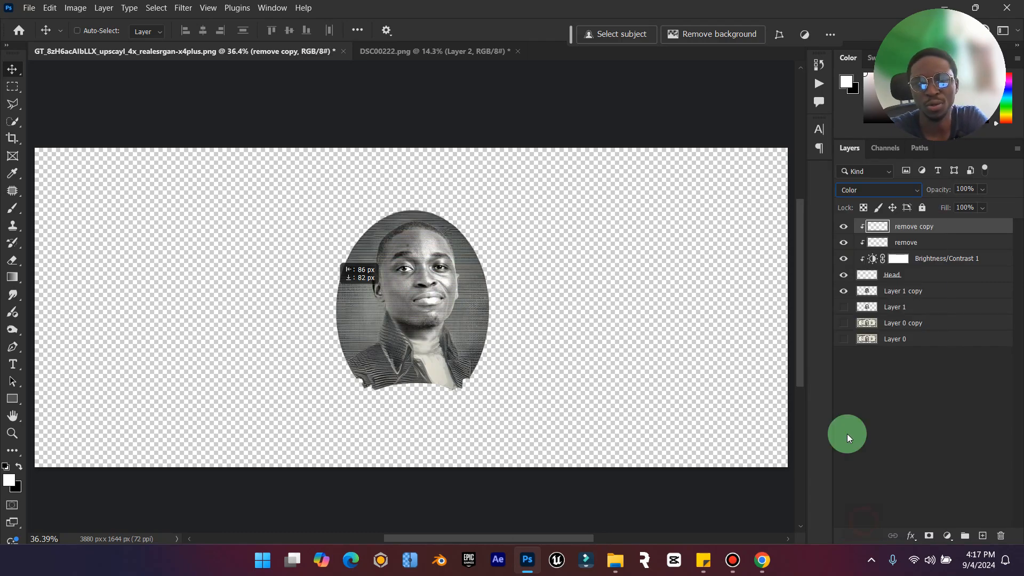
Compare the blend modes of the remove and remove copy layers and their effect on the face
left_click(907, 243)
left_click(911, 227)
left_click(905, 243)
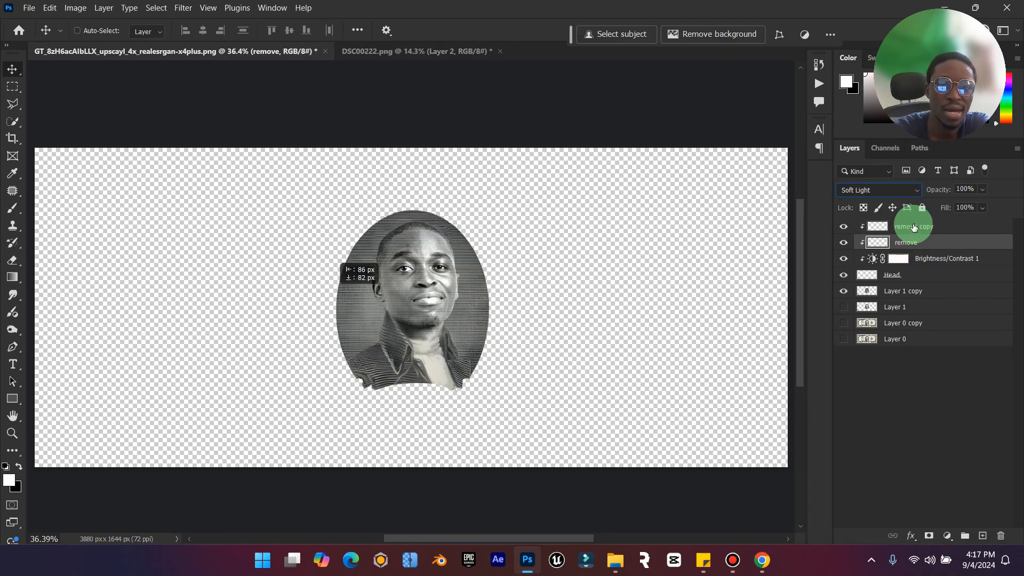
left_click(913, 227)
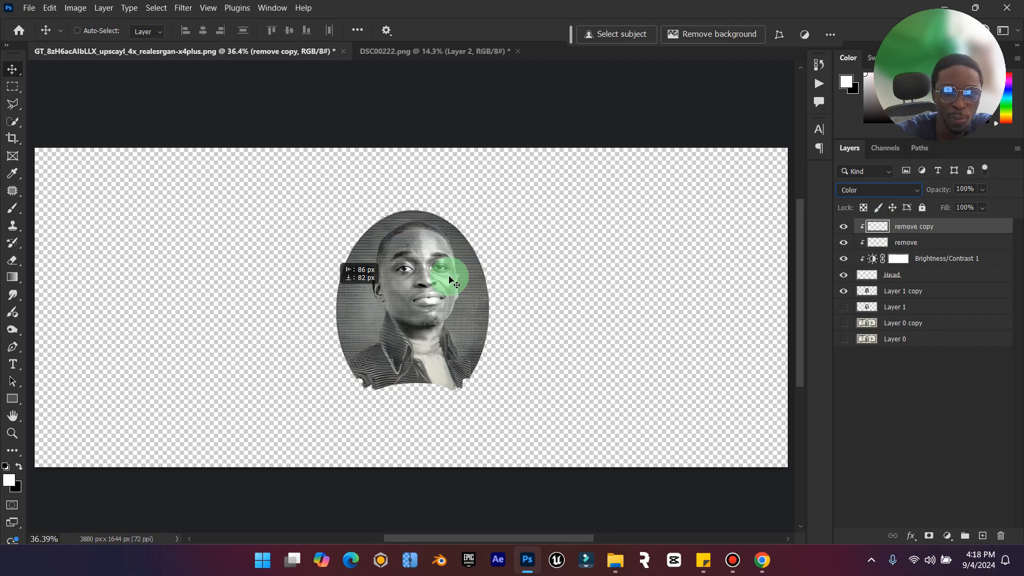
left_click(906, 250)
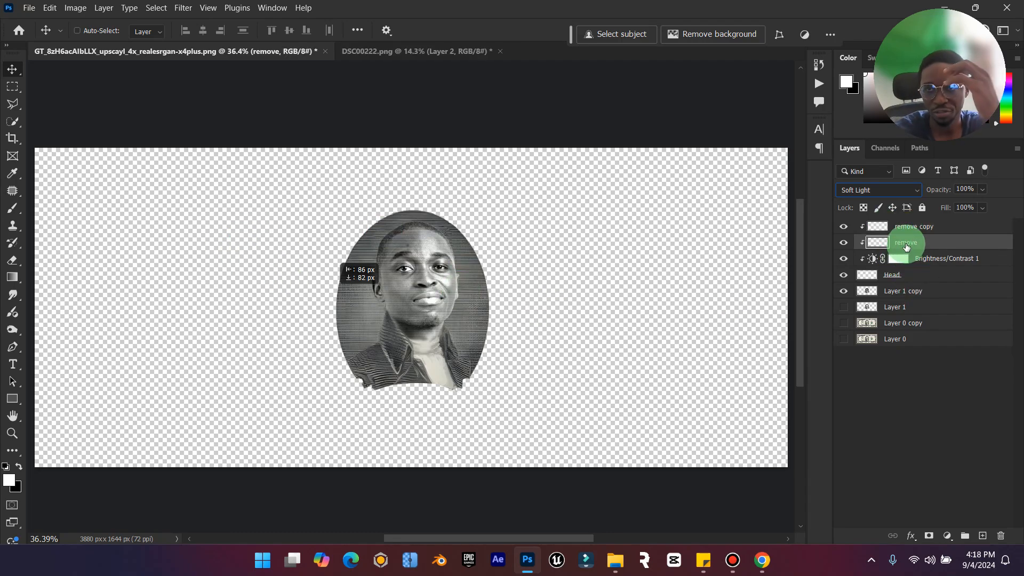
left_click(914, 226)
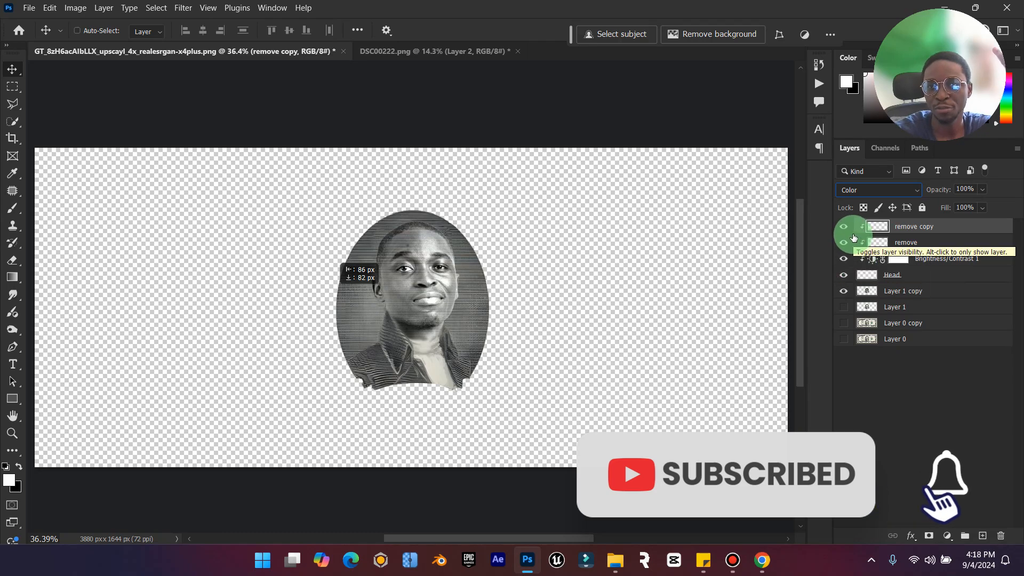
left_click(846, 228)
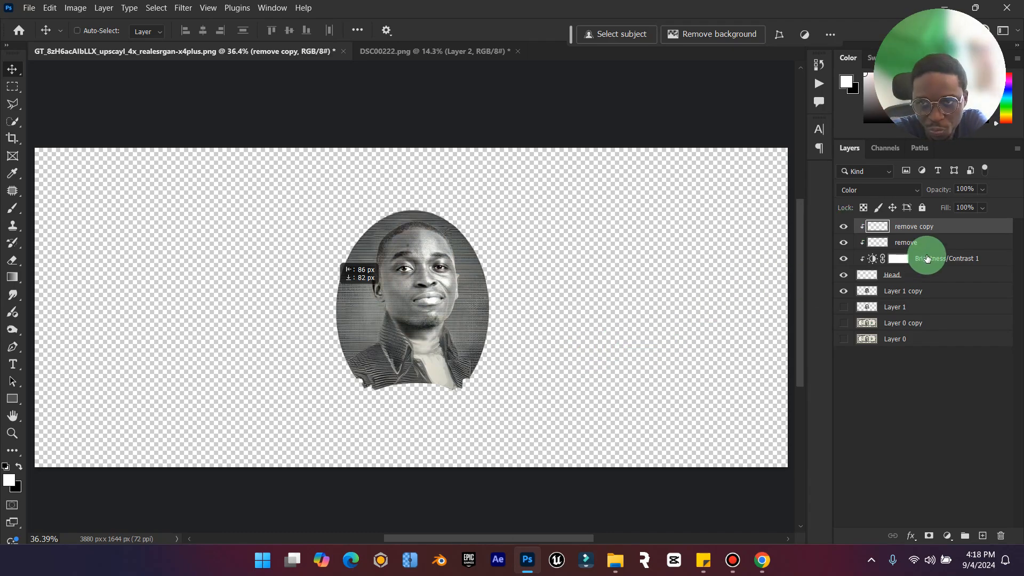
Apply the Grain texture filter to the Head layer with intensity 40, contrast 50 and grain type Regular
left_click(868, 280)
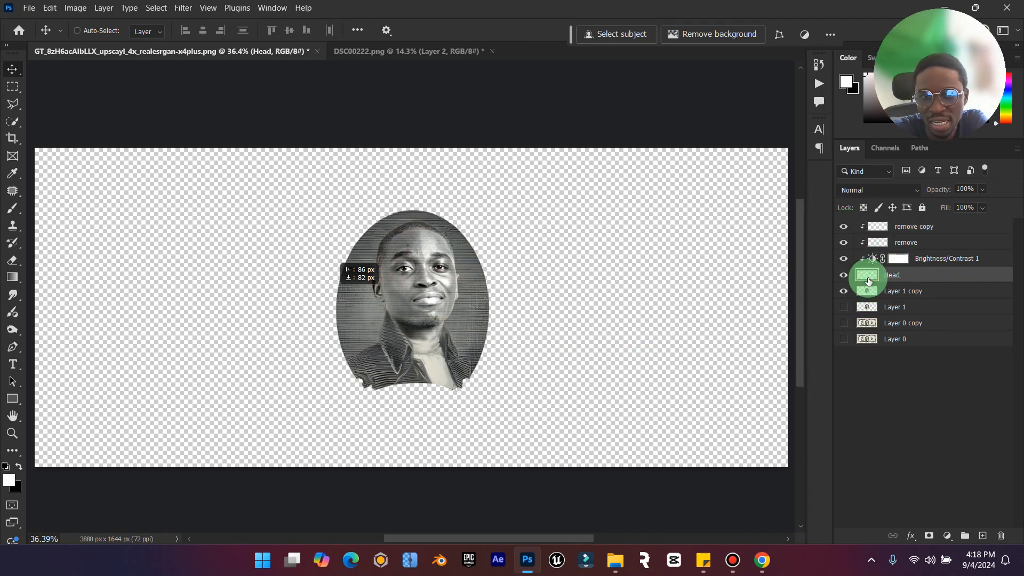
left_click(183, 8)
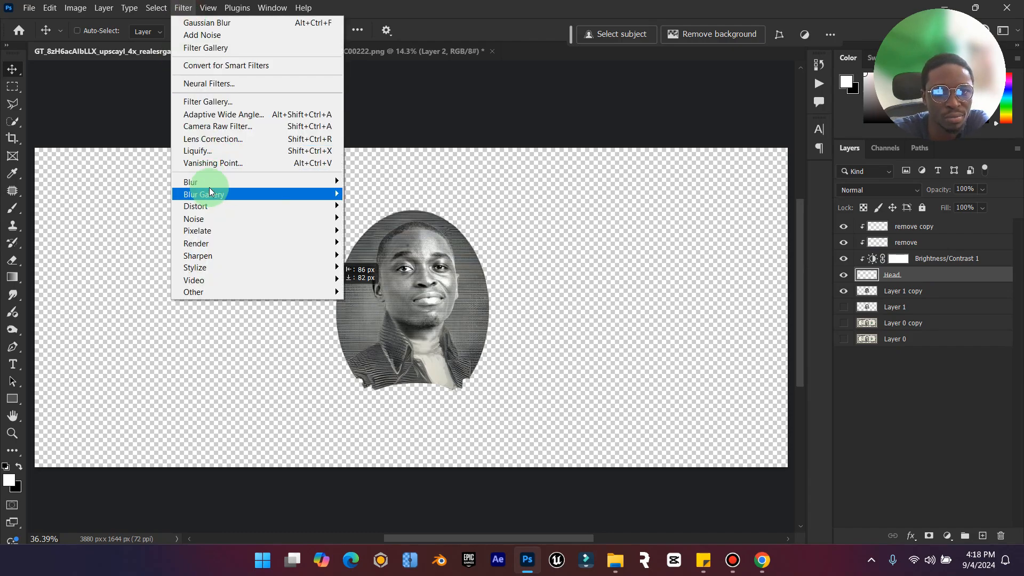
left_click(223, 103)
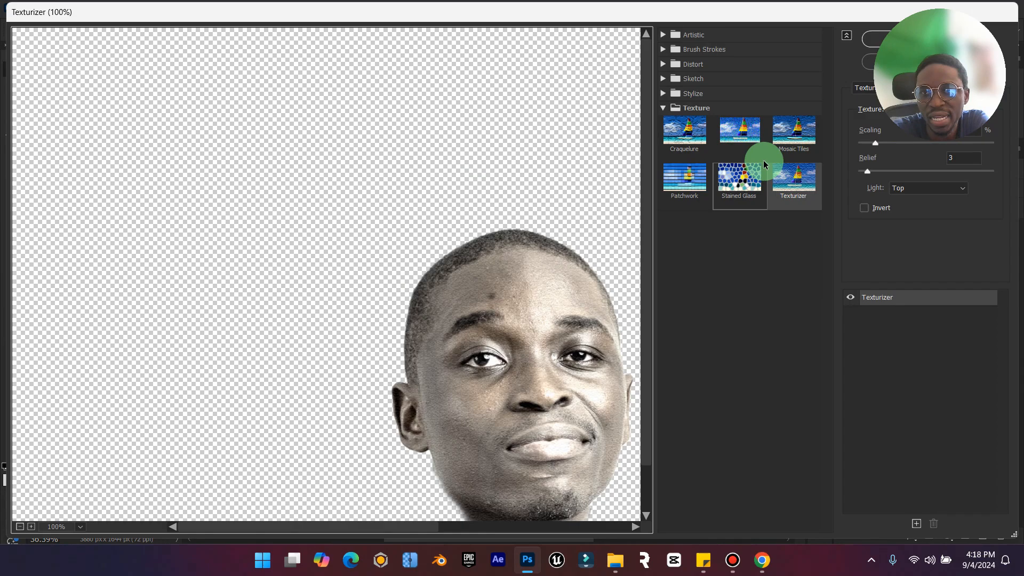
left_click(742, 134)
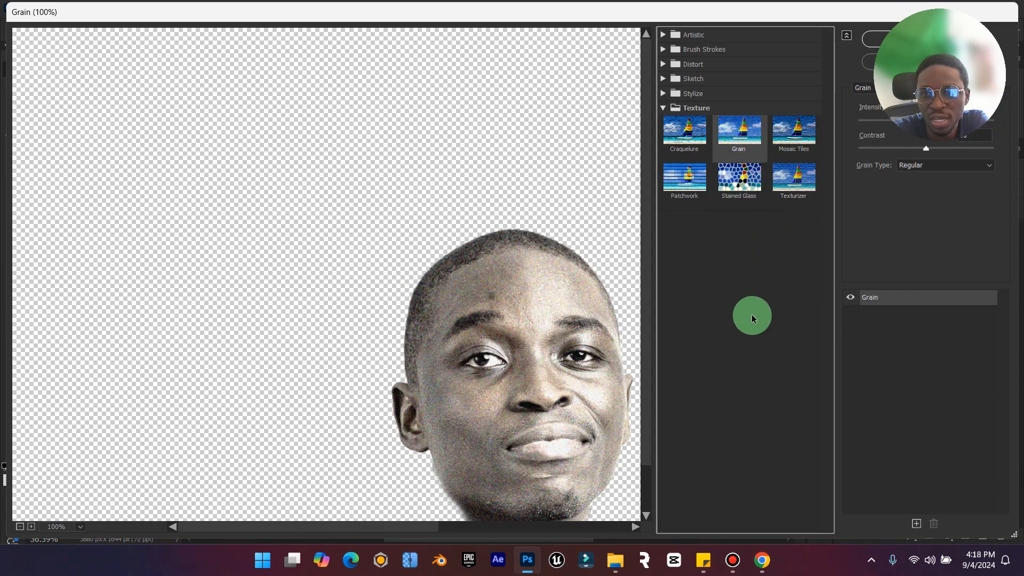
left_click_drag(709, 12, 624, 75)
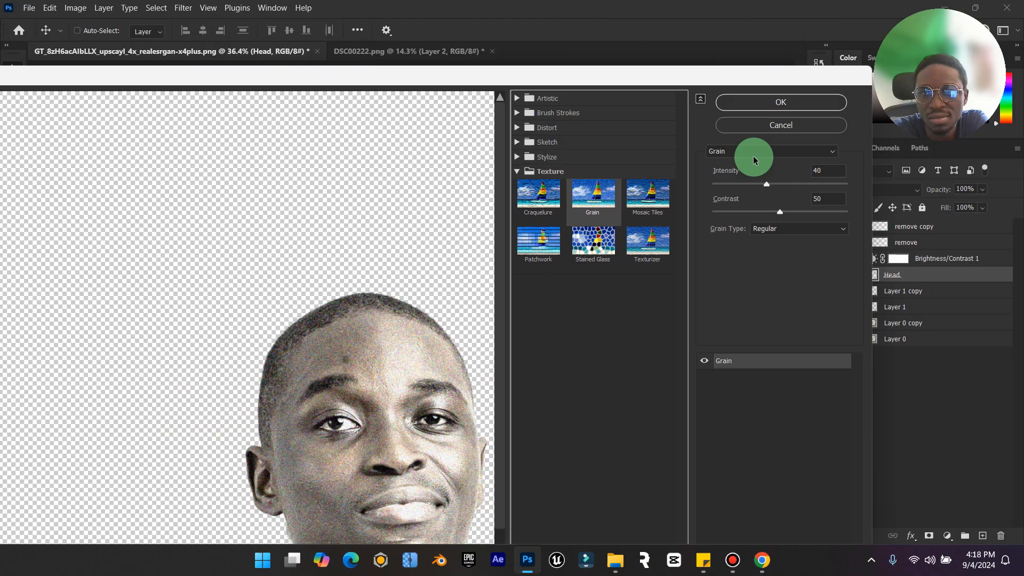
left_click(792, 104)
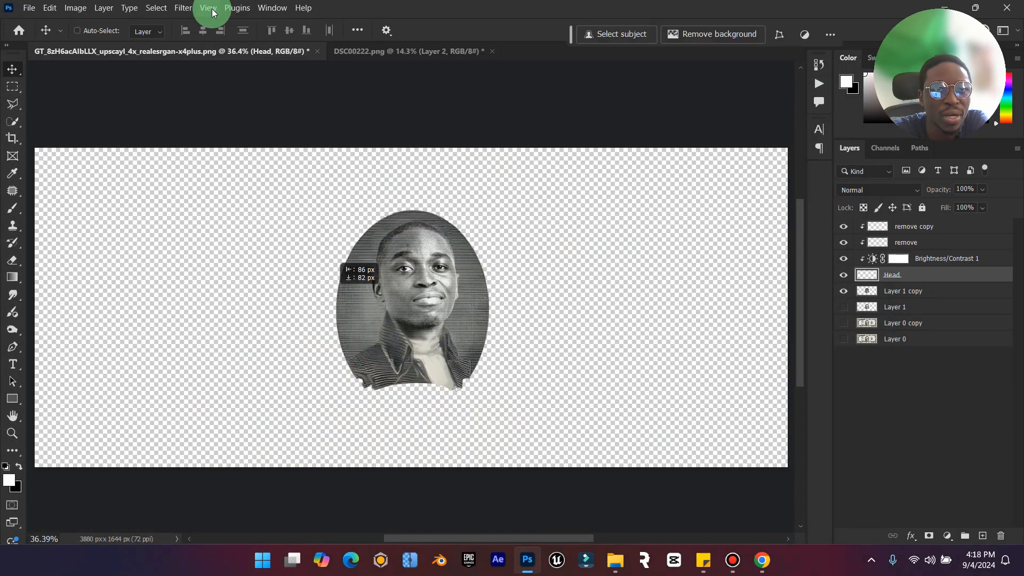
Duplicate the Head layer and clip the copy to the original Head layer
left_click(24, 439)
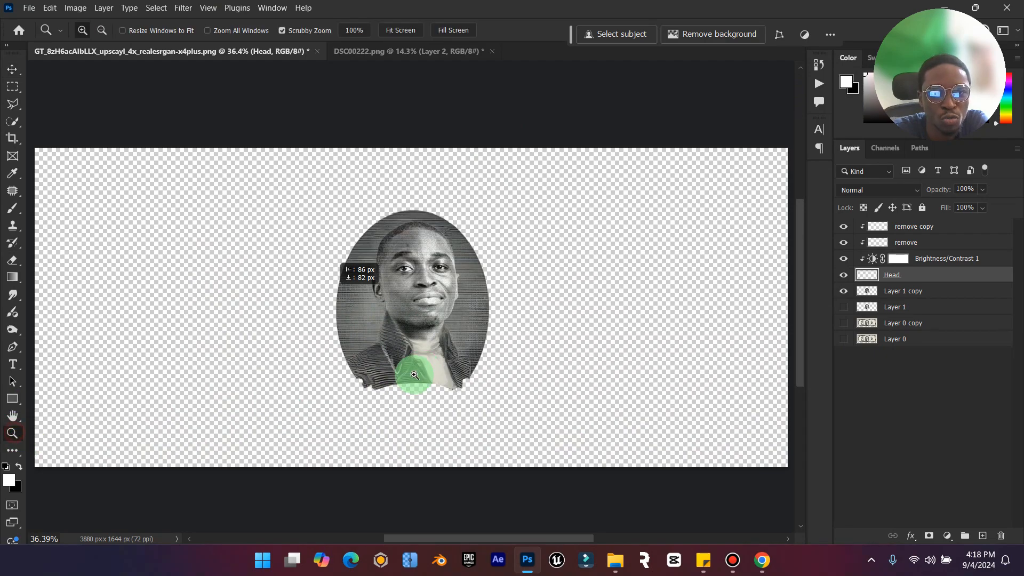
left_click_drag(369, 367, 432, 349)
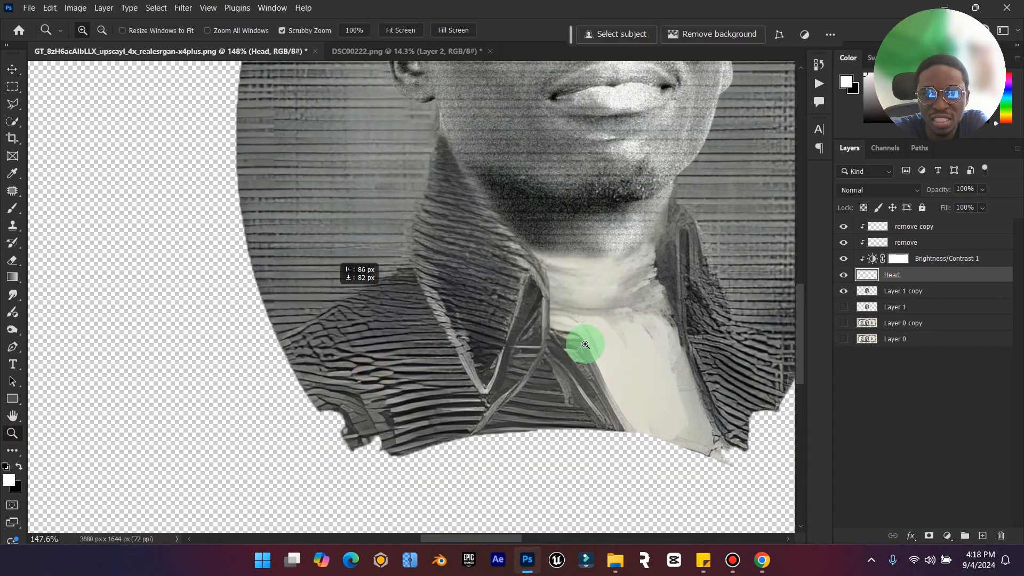
scroll(585, 343, "down", 5)
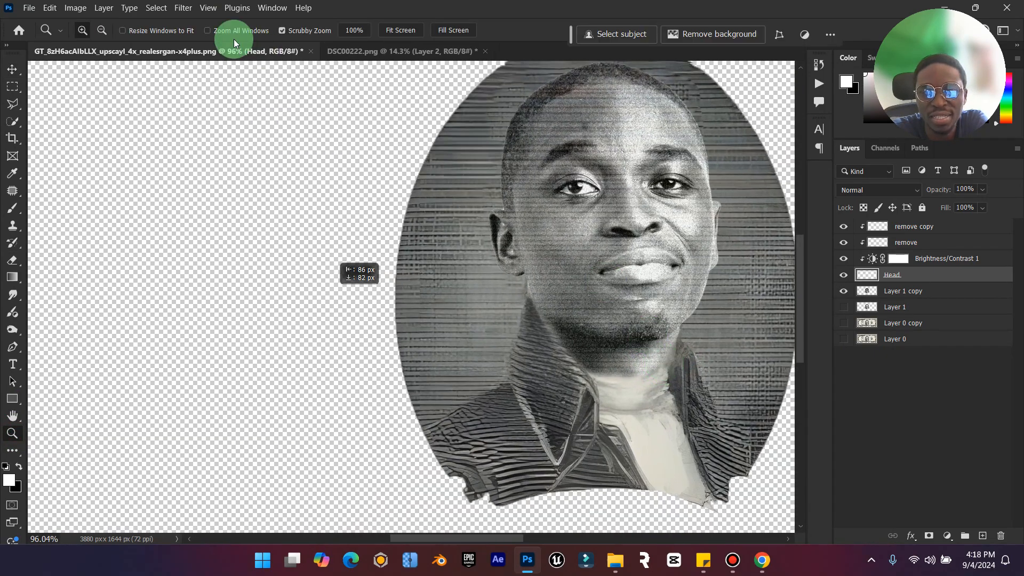
left_click(75, 7)
mouse_move(154, 41)
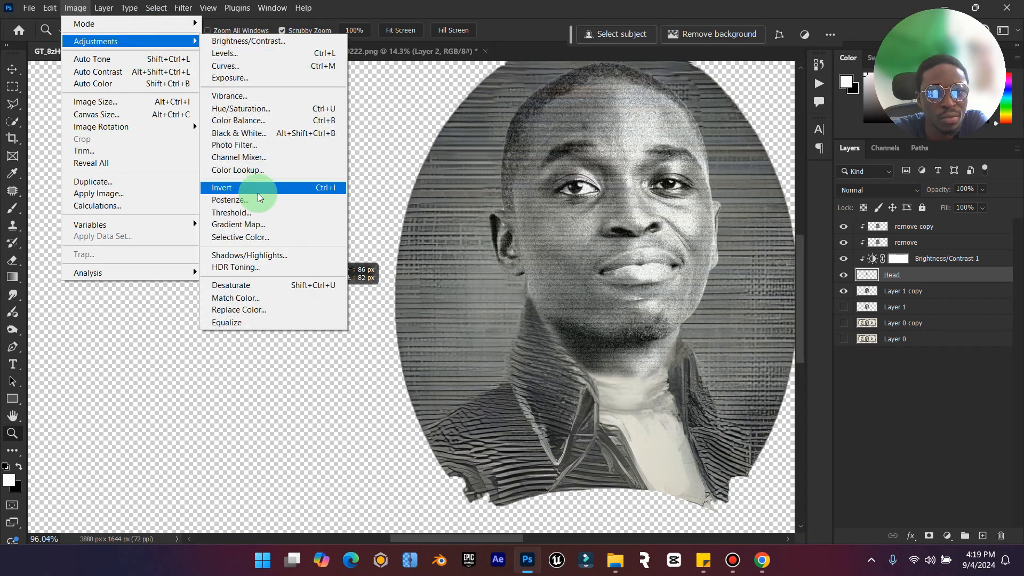
left_click(924, 263)
left_click(915, 276)
key("ctrl+j")
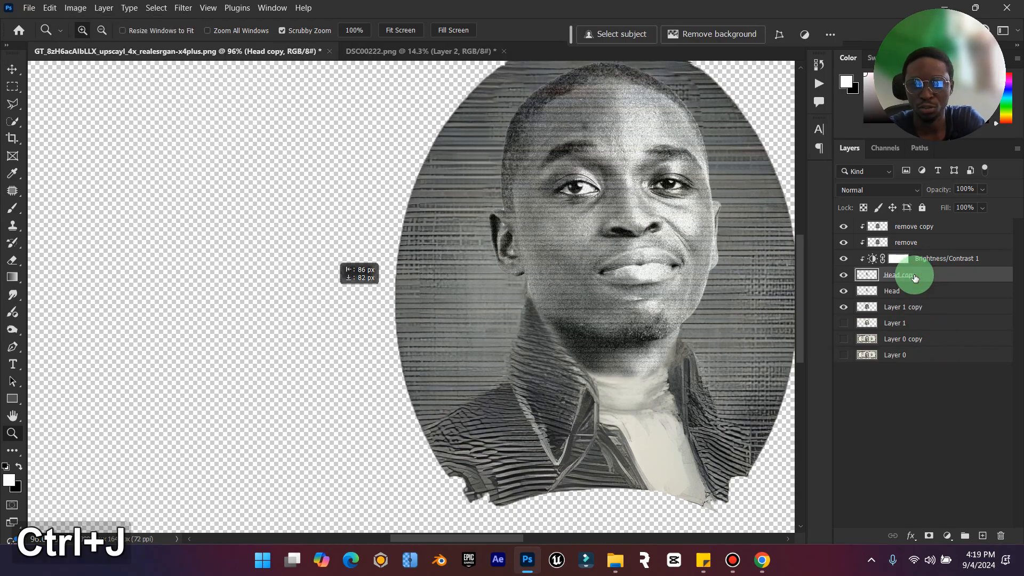
right_click(932, 274)
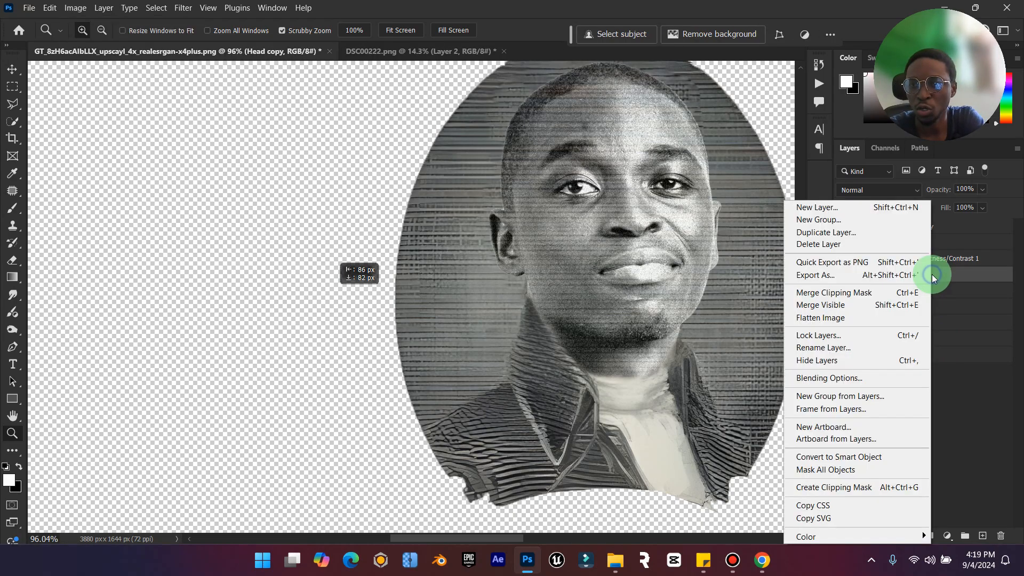
left_click(866, 487)
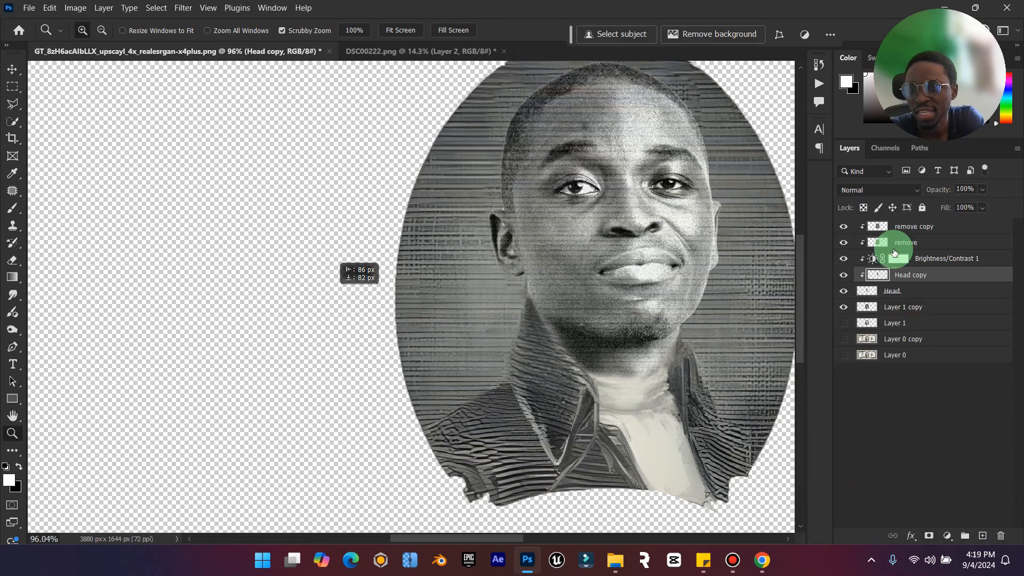
Posterize the Head copy layer with 42 levels
left_click(76, 8)
mouse_move(187, 42)
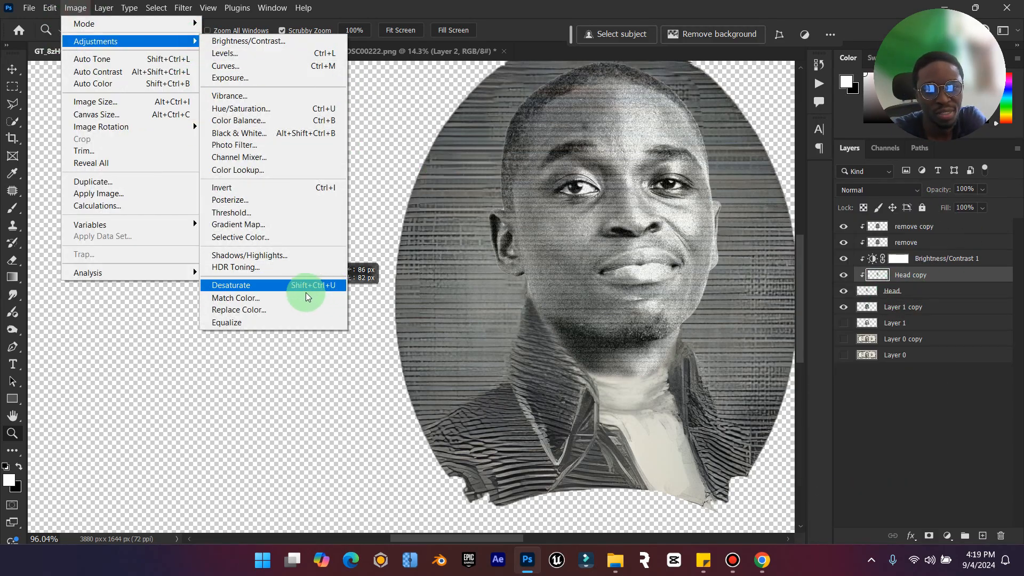
left_click(258, 200)
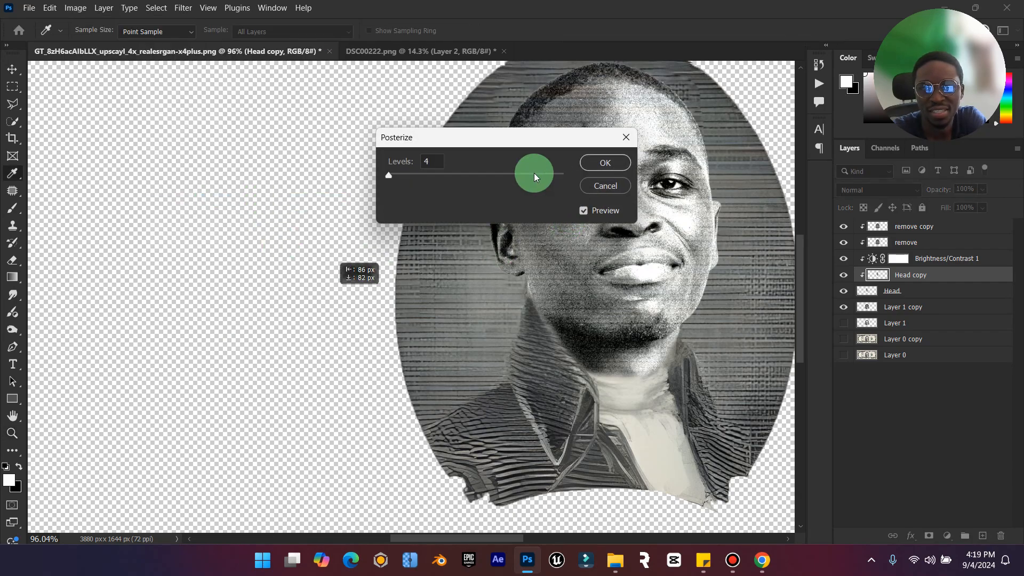
left_click_drag(487, 144, 386, 145)
left_click_drag(290, 178, 316, 181)
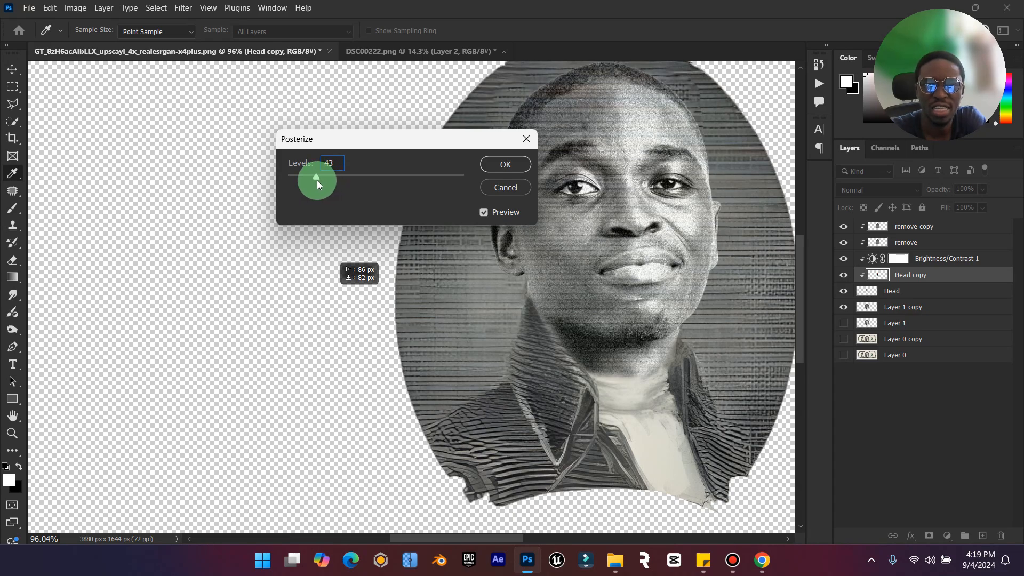
left_click_drag(316, 181, 316, 180)
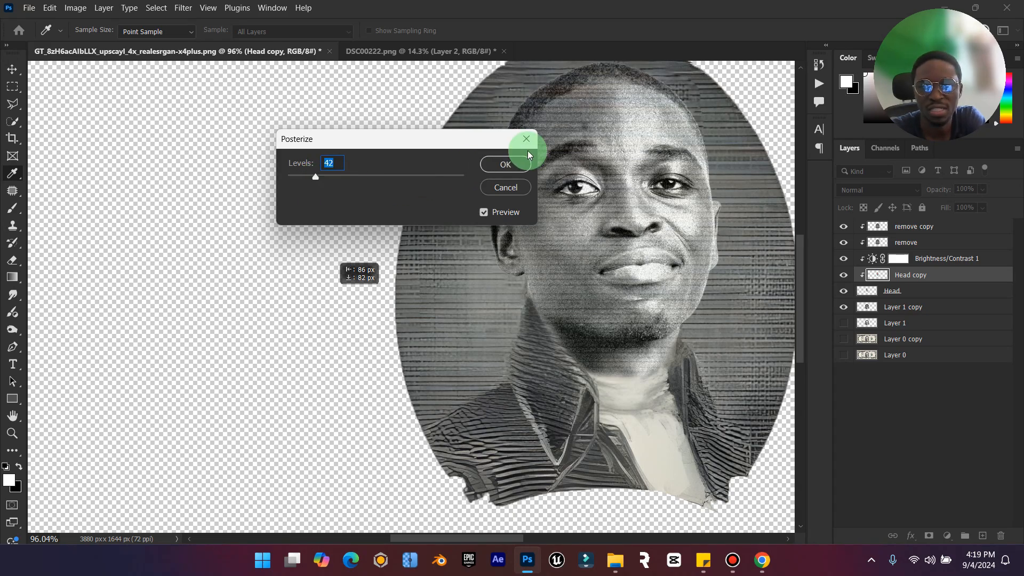
left_click(505, 165)
key("z")
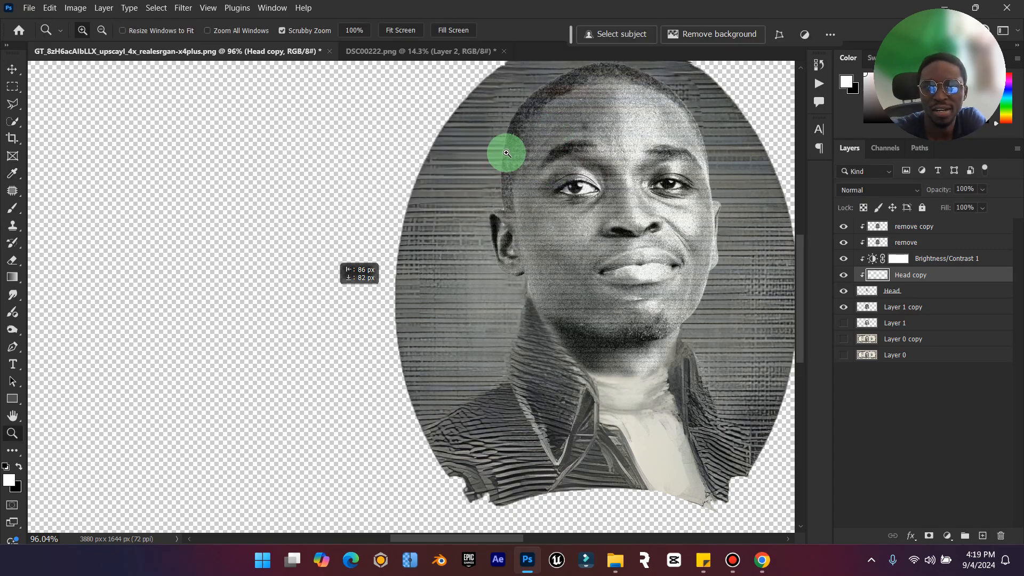
Apply a Gaussian Blur with a radius of 0.8 pixels to the Head copy layer
left_click(182, 11)
mouse_move(276, 181)
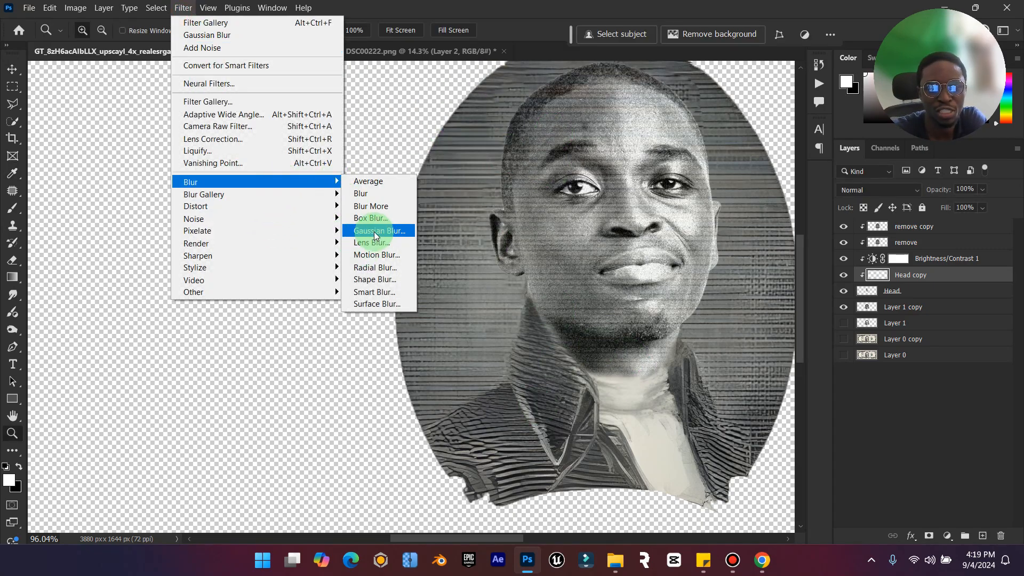
left_click(376, 235)
left_click_drag(727, 87, 277, 117)
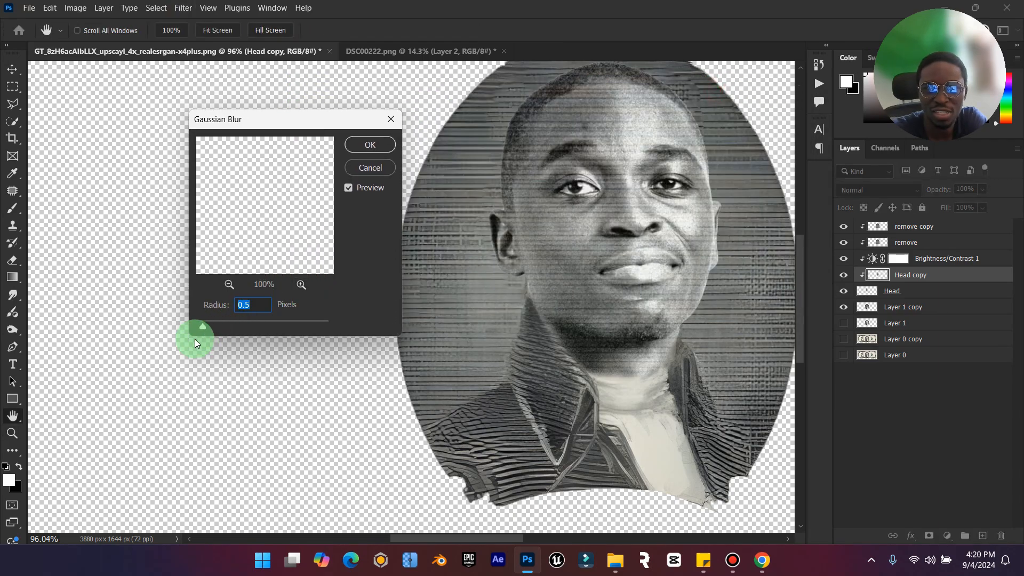
left_click_drag(206, 334, 206, 325)
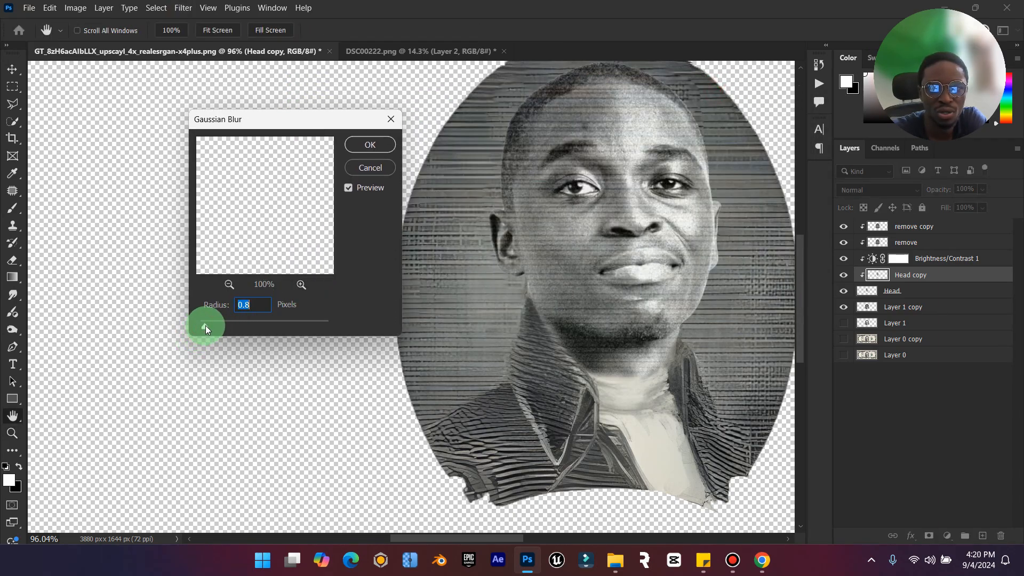
left_click(368, 144)
key("z")
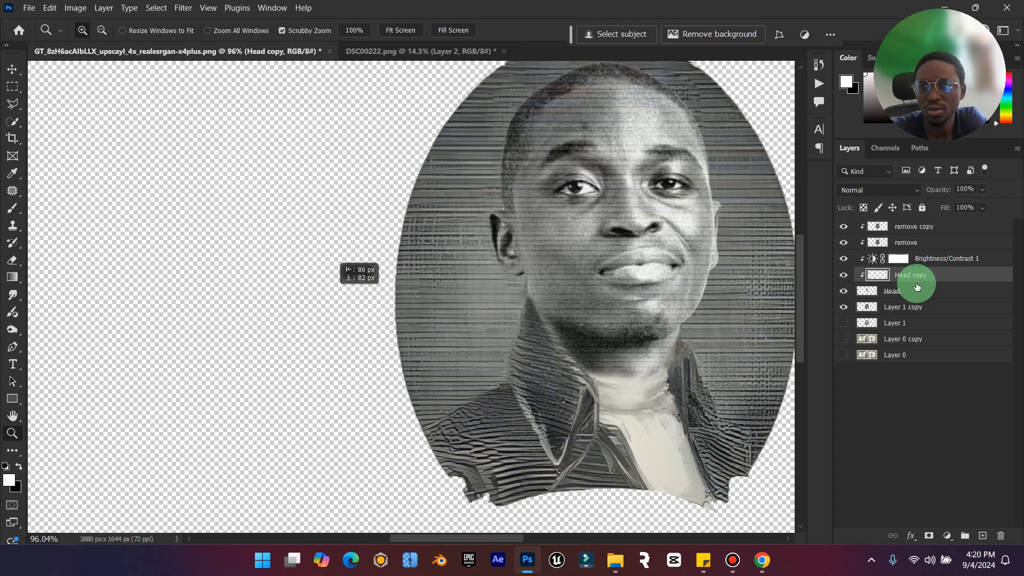
Group all portrait layers from Layer 1 copy up to remove copy
left_click(905, 312)
left_click(847, 308)
left_click(848, 308)
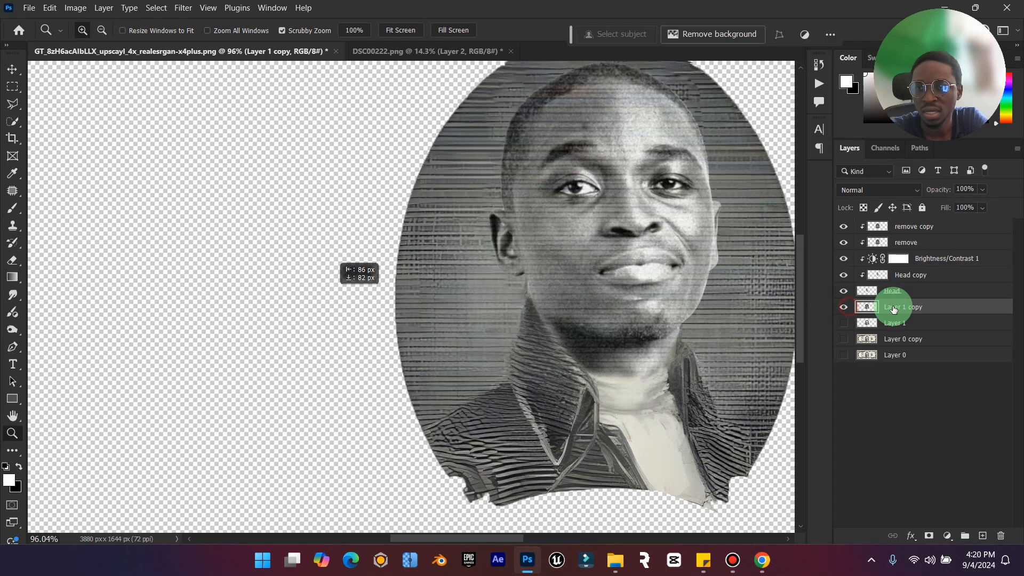
left_click(937, 227, "shift")
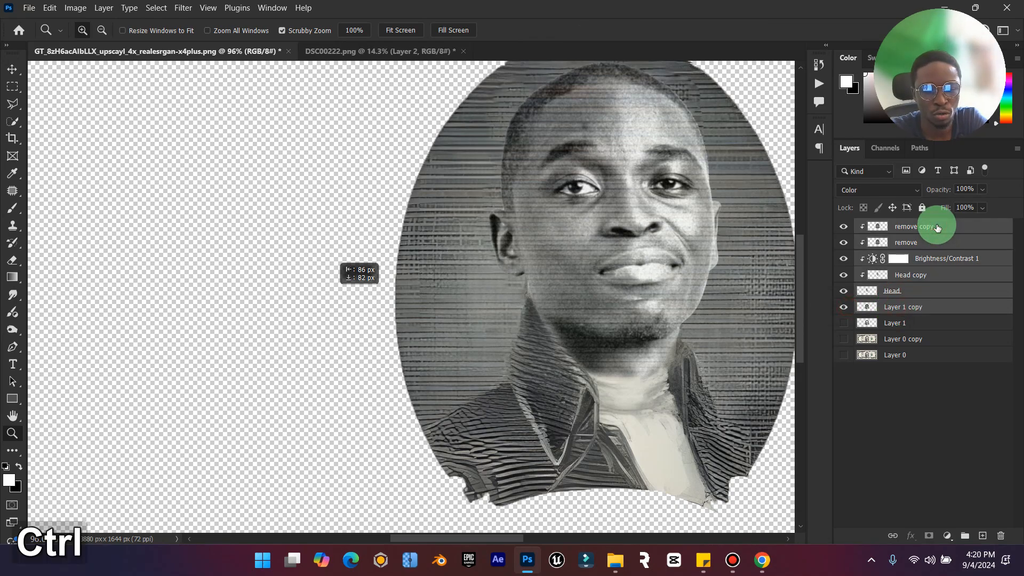
key("ctrl+g")
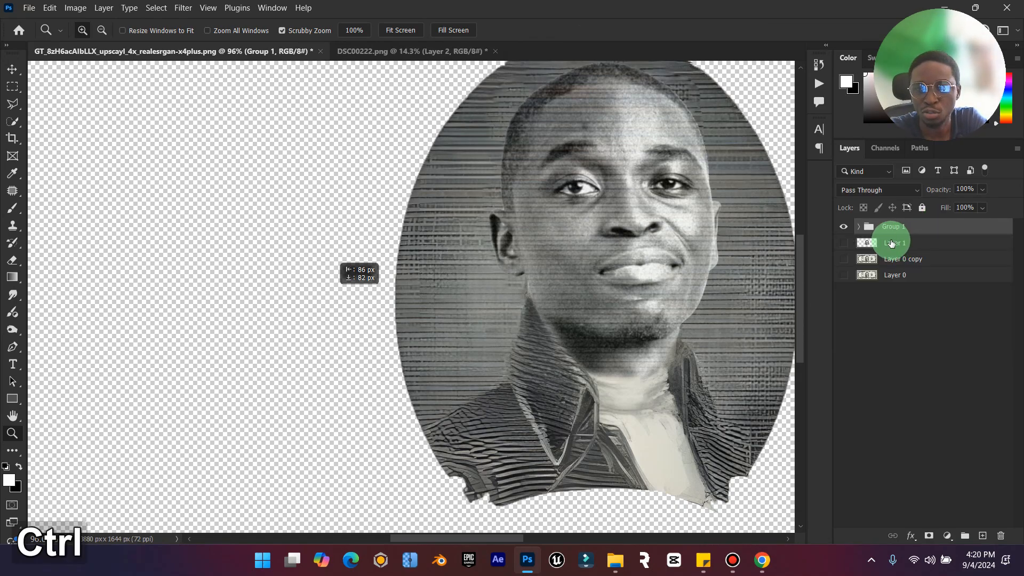
Duplicate Group 1 and merge the duplicate into a single layer
key("ctrl+j")
right_click(904, 229)
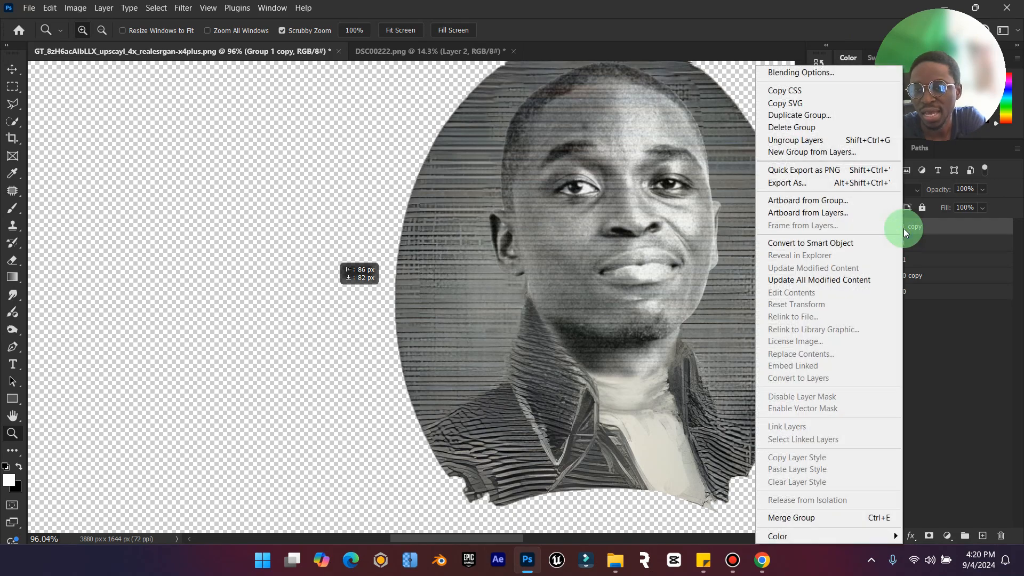
left_click(805, 518)
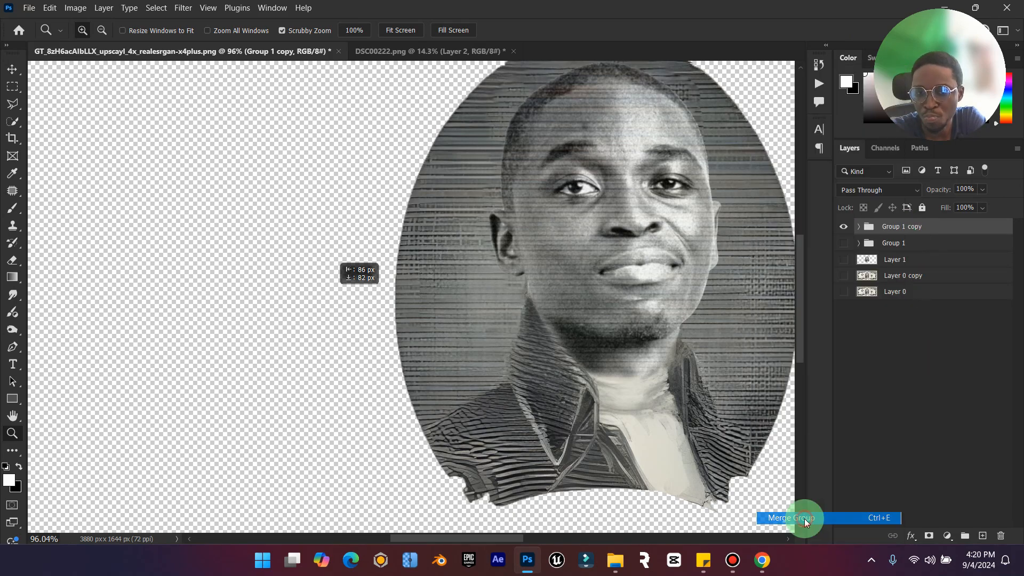
left_click(843, 226)
left_click(843, 227)
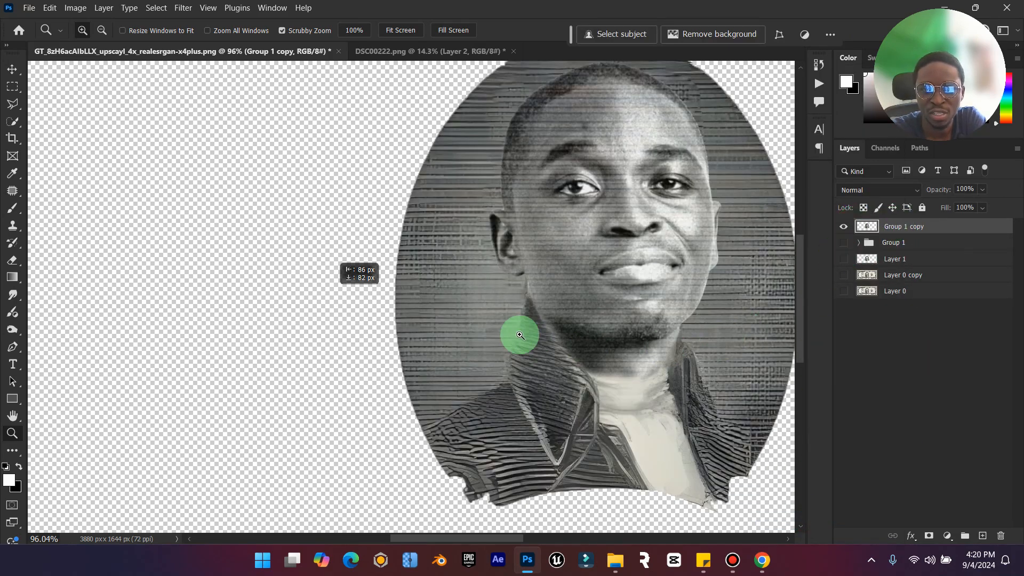
Smudge the seam where the neck meets the shirt collar on the Group 1 copy layer
left_click_drag(12, 294, 57, 319)
left_click(71, 323)
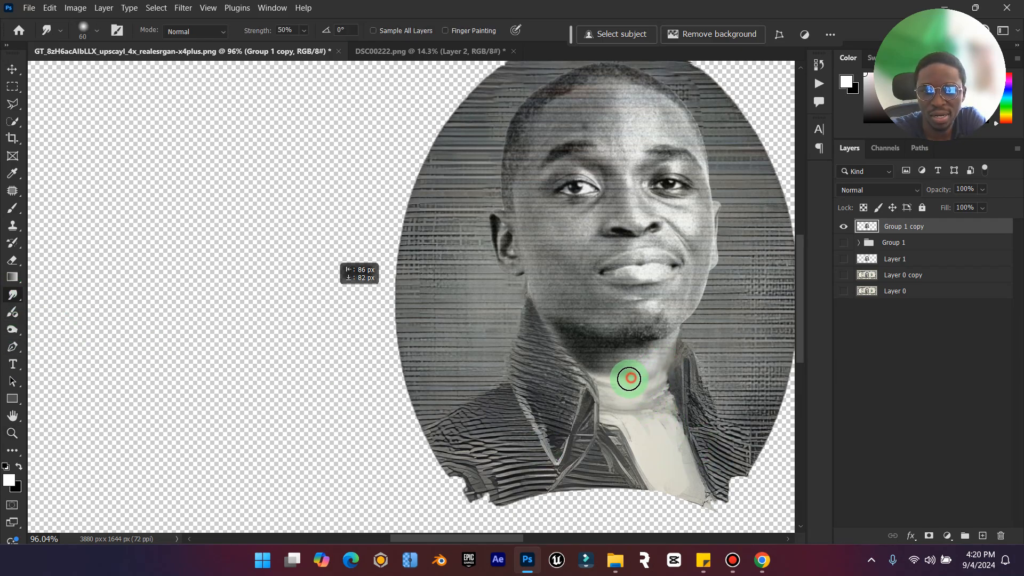
mouse_move(602, 382)
left_mouse_down()
mouse_move(654, 385)
mouse_move(599, 367)
left_mouse_up()
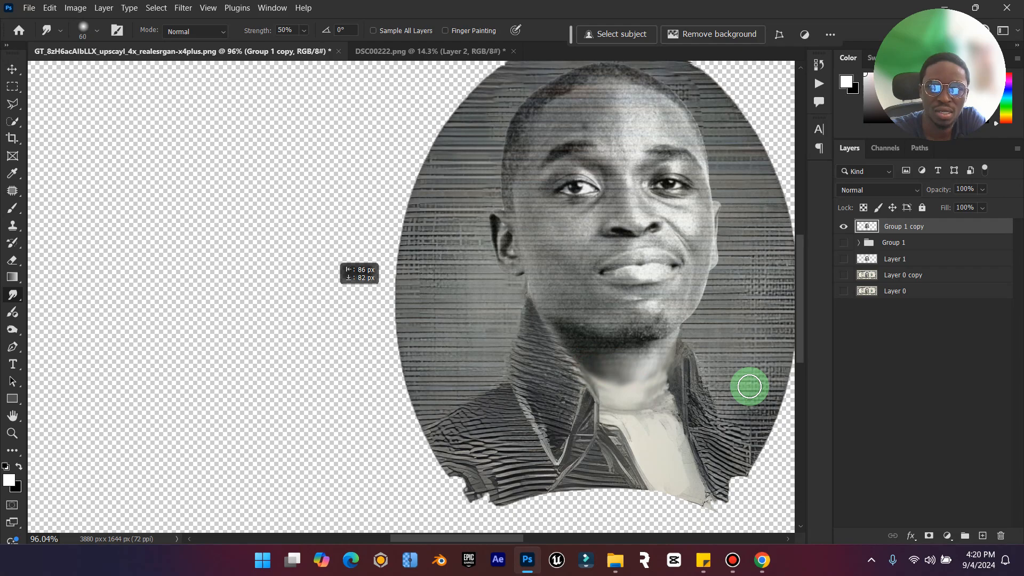
left_click_drag(681, 345, 643, 382)
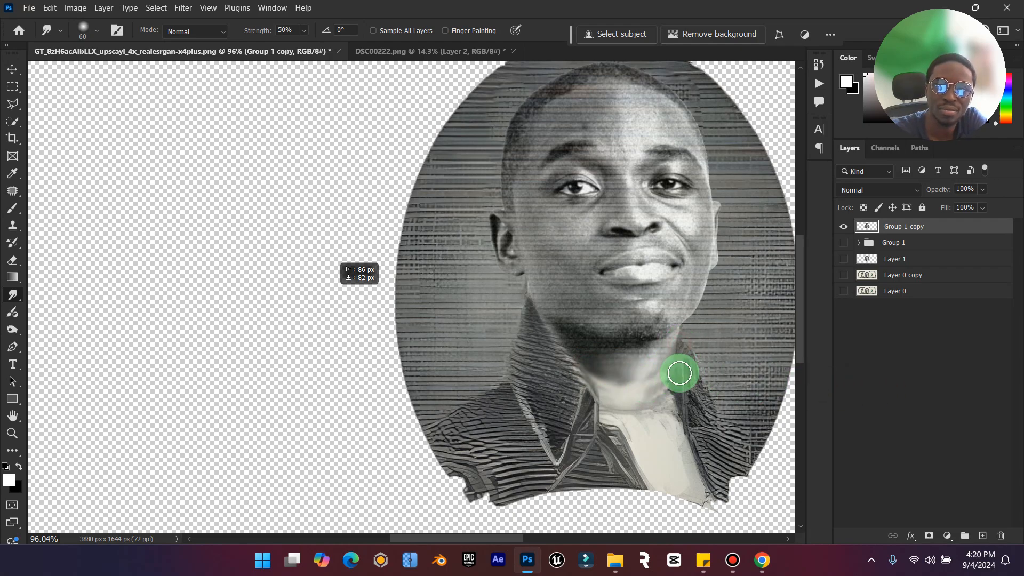
Soften the outer edges of the head with the Blur tool, using a 50-pixel brush
left_click(8, 298)
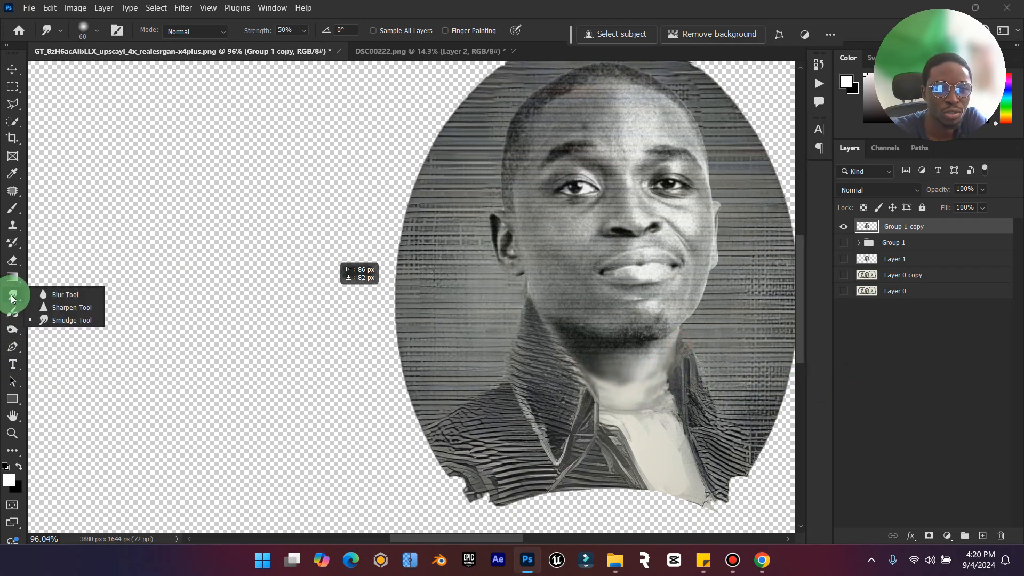
left_click(60, 295)
left_click(13, 295)
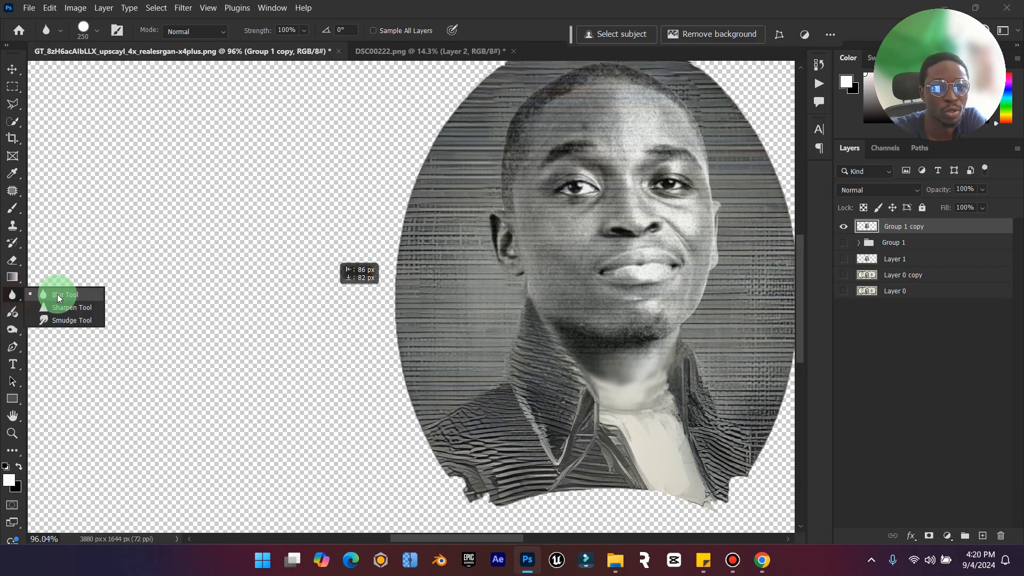
left_click(59, 296)
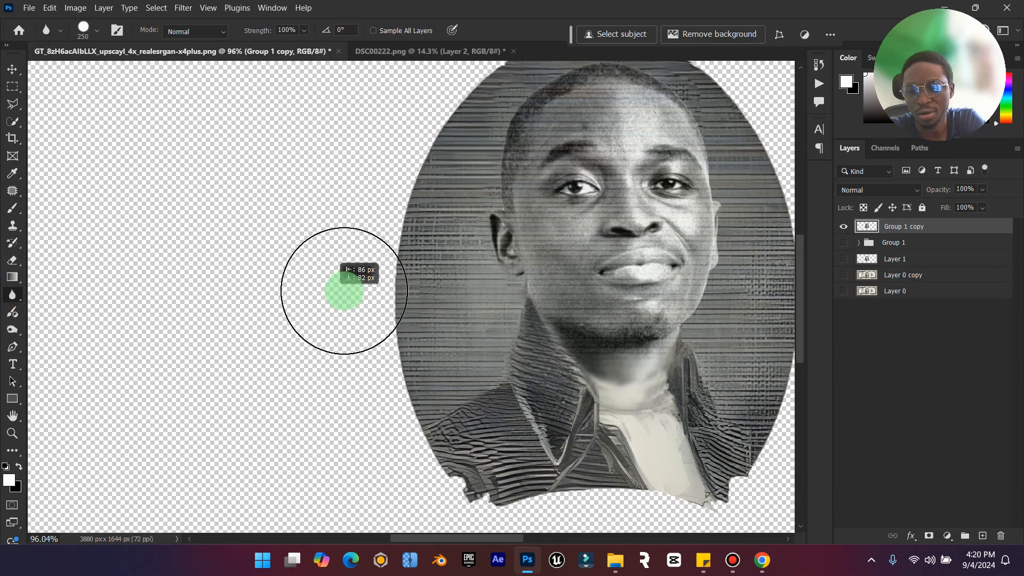
key("bracketleft")
key("bracketleft")
key("bracketleft")
key("bracketleft")
key("bracketleft")
key("bracketleft")
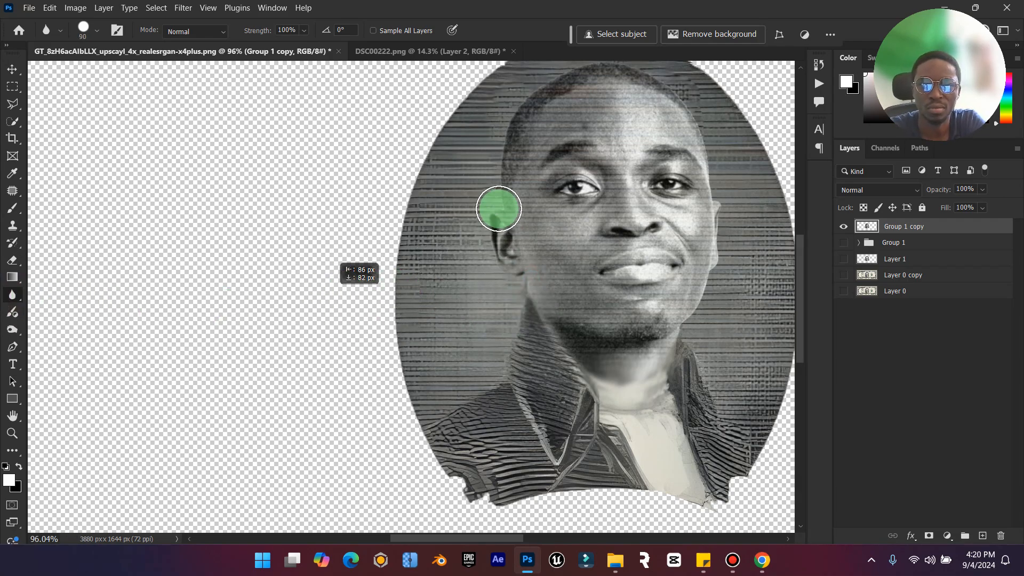
key("bracketleft")
key("bracketleft")
key("bracketleft")
key("bracketleft")
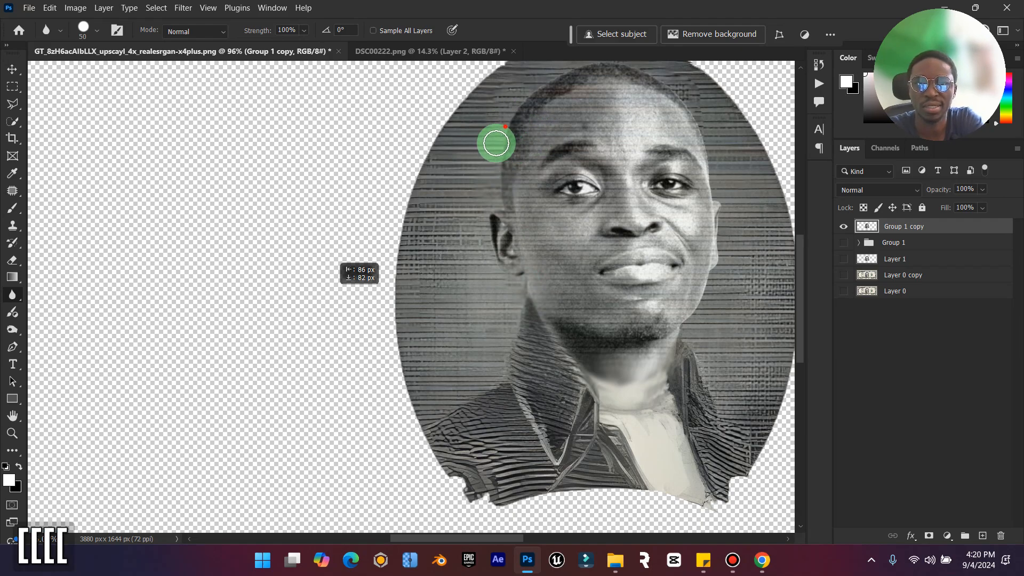
scroll(523, 111, "up", 1)
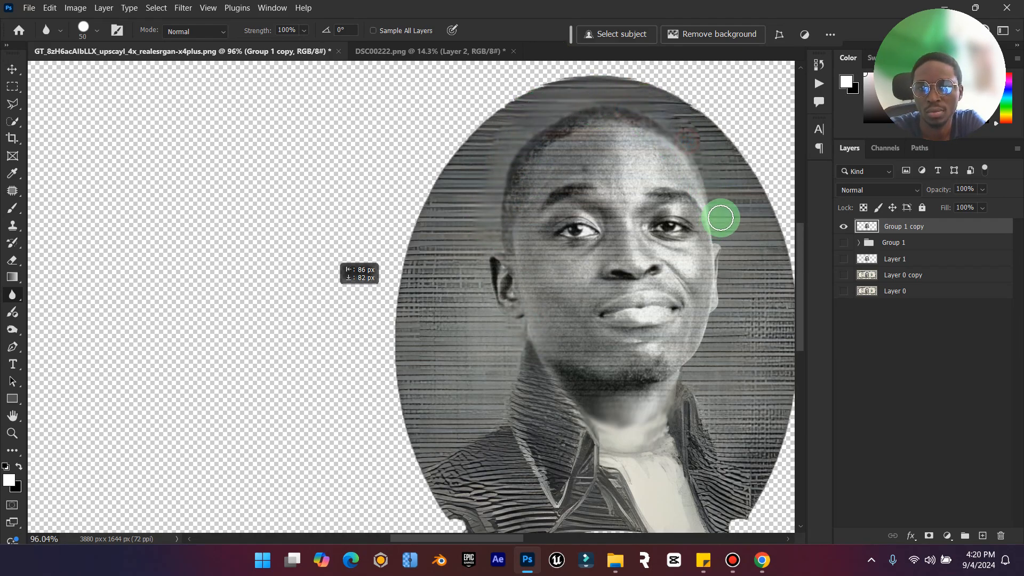
scroll(730, 233, "down", 1)
left_click_drag(711, 274, 695, 309)
Blur the transition between the neck and the light shirt inside the collar
scroll(711, 272, "down", 3)
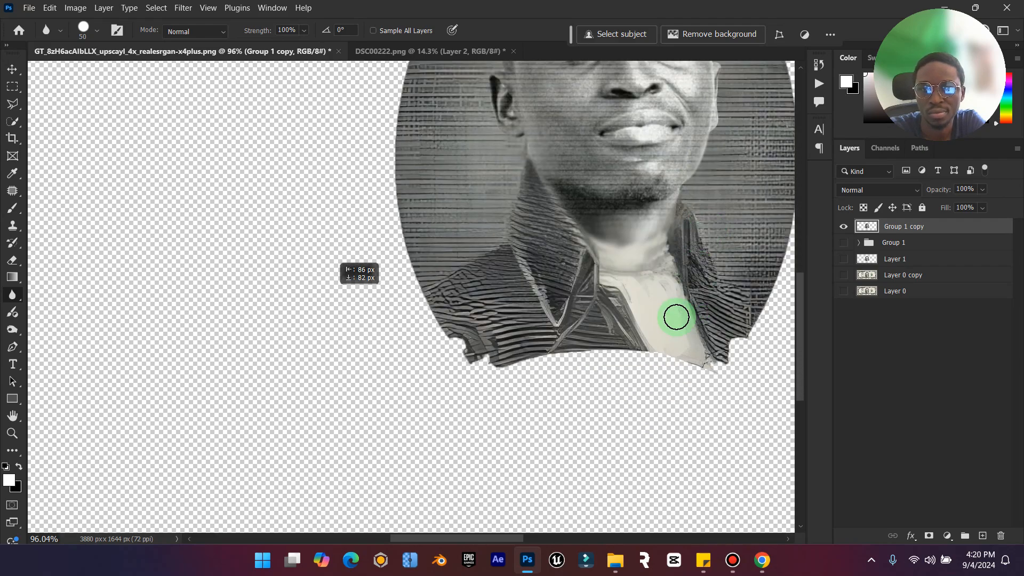
mouse_move(669, 239)
left_mouse_down()
mouse_move(686, 292)
mouse_move(677, 246)
mouse_move(674, 285)
mouse_move(658, 231)
mouse_move(639, 281)
left_mouse_up()
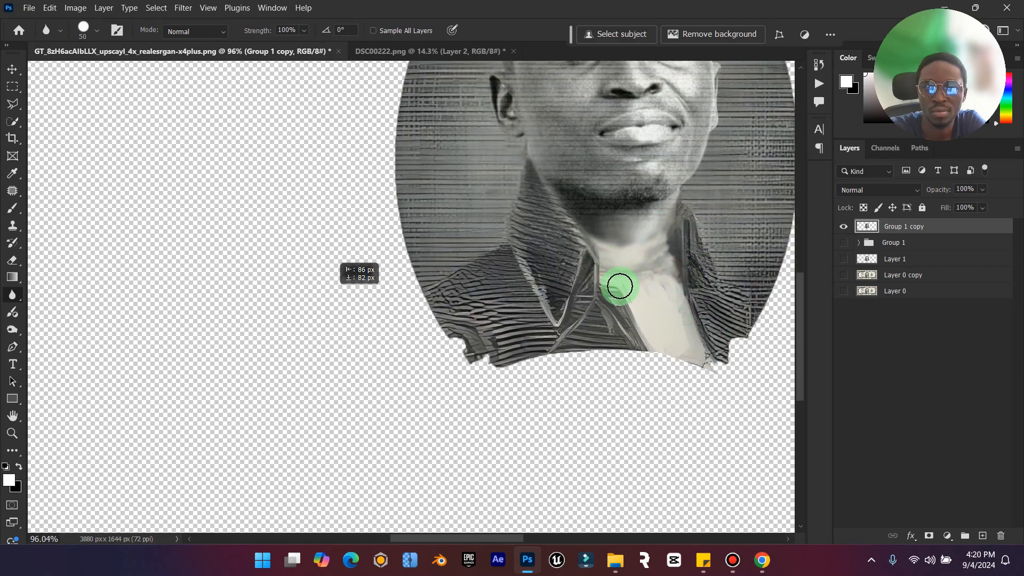
double_click(13, 415)
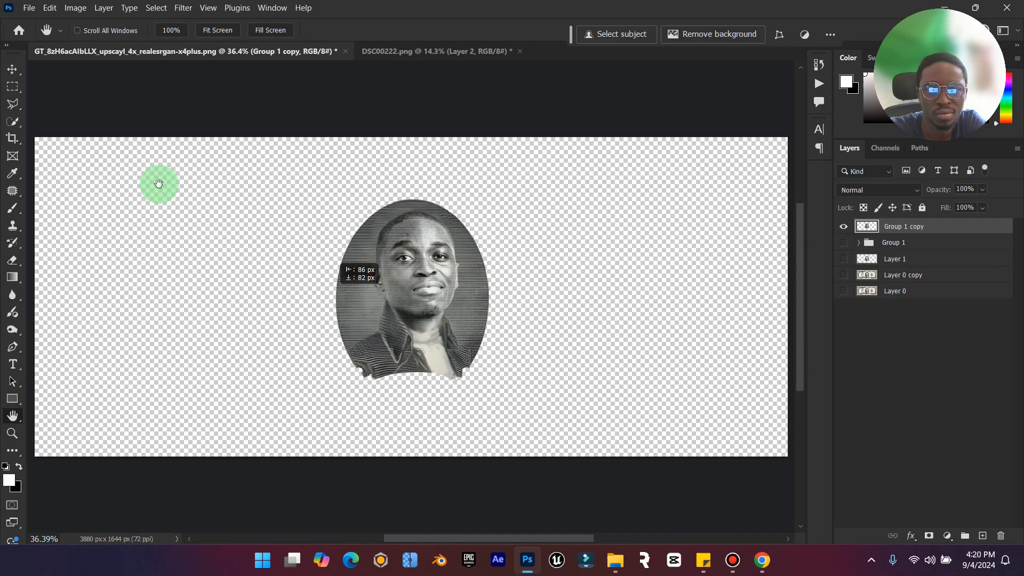
Add monochromatic noise with uniform distribution to the Group 1 copy layer at an amount of 9.29%
left_click(12, 68)
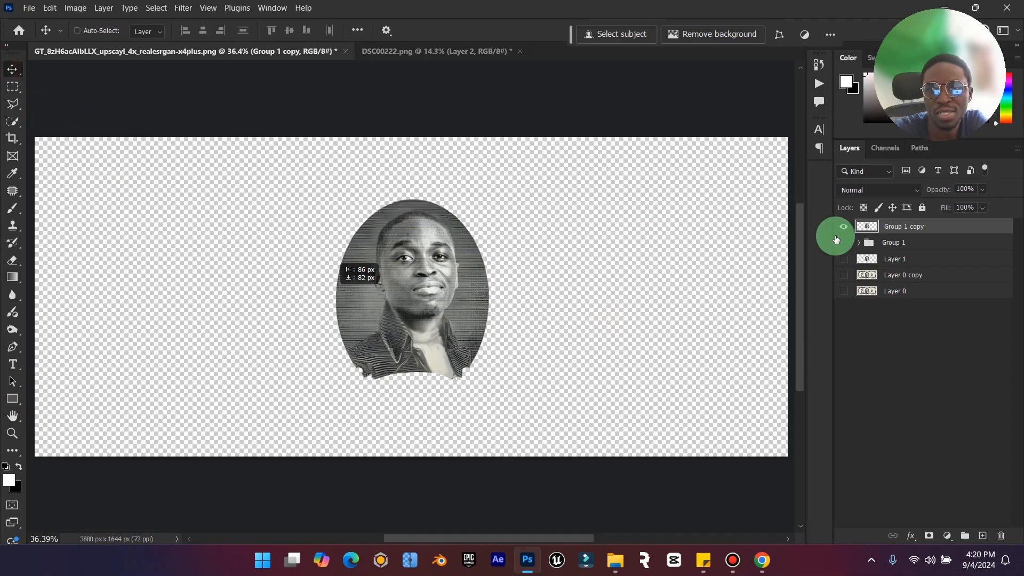
left_click(180, 8)
left_click(263, 218)
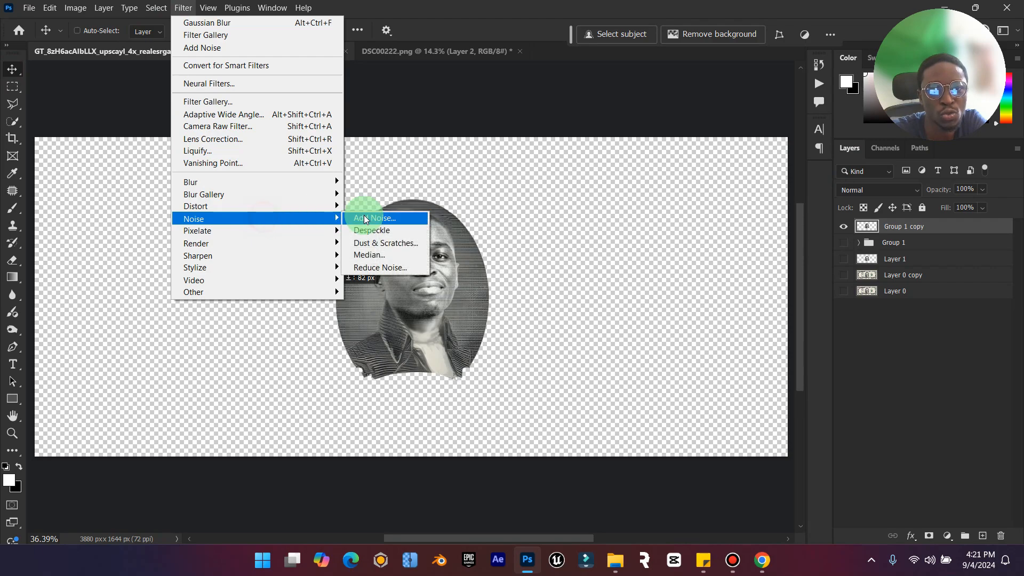
left_click(366, 219)
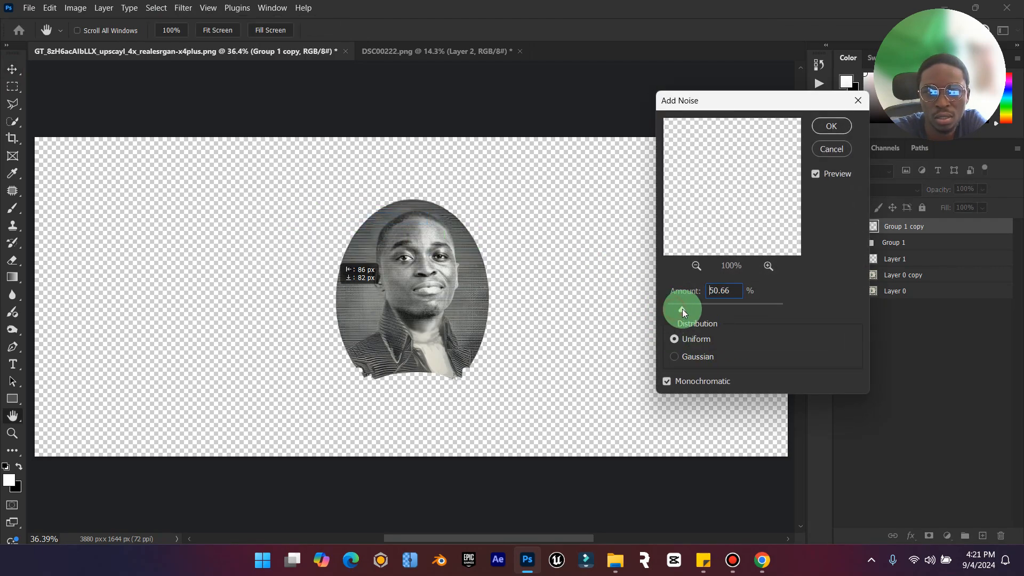
left_click_drag(683, 308, 671, 312)
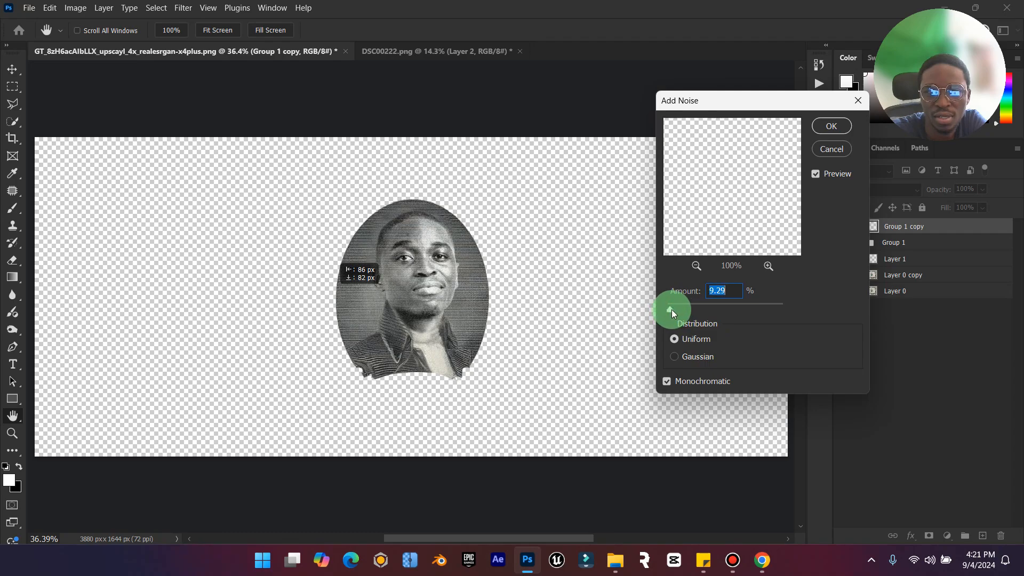
left_click(834, 127)
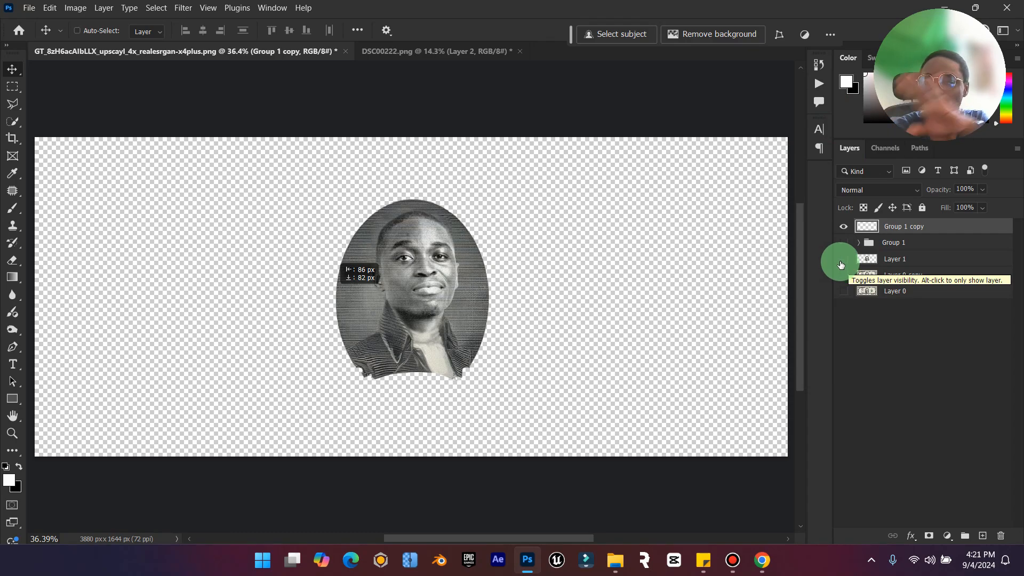
Show the Layer 0 copy bill behind the merged portrait, keeping Layer 1 hidden
left_click(841, 263)
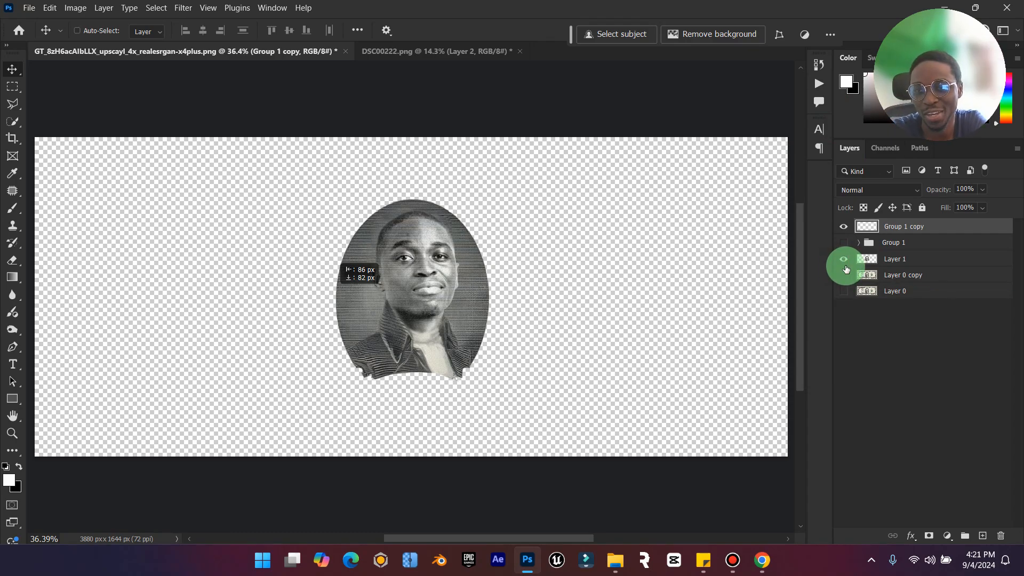
left_click(844, 275)
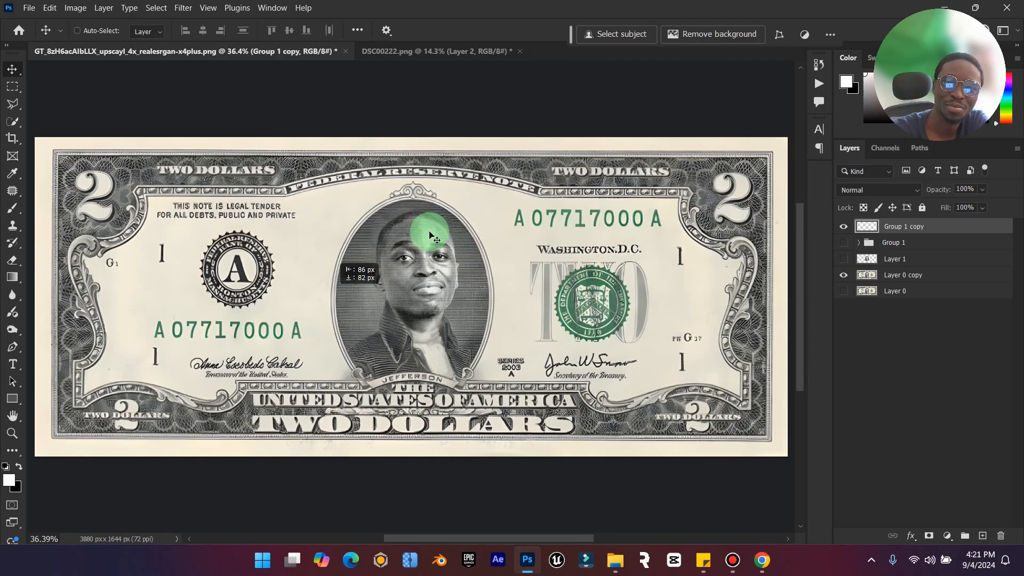
left_click(12, 434)
mouse_move(559, 319)
left_mouse_down()
mouse_move(526, 323)
mouse_move(540, 322)
left_mouse_up()
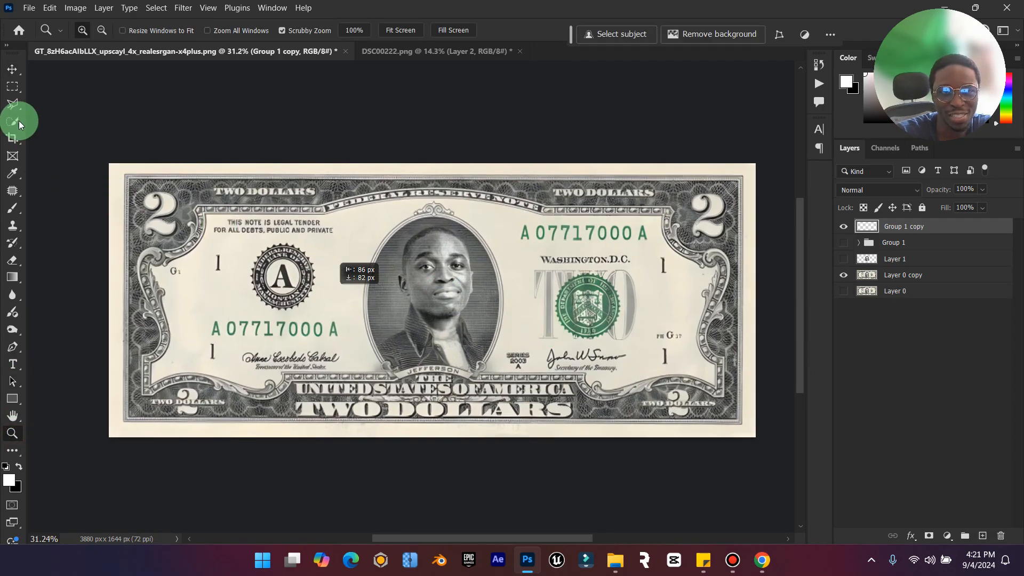
Outline the neck area between the chin and the collar with a polygonal lasso selection
left_click(8, 71)
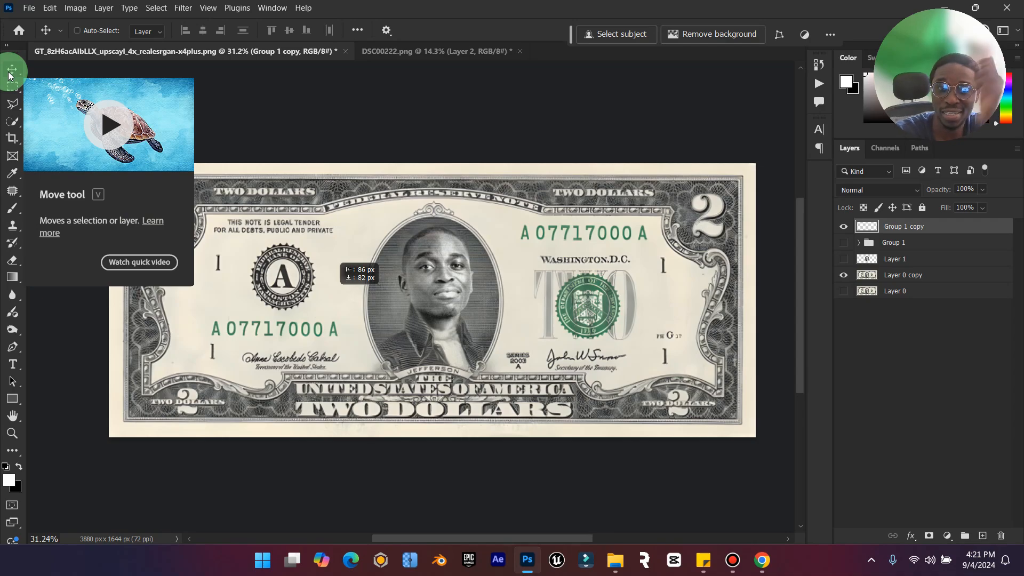
left_click(357, 289)
left_click(11, 432)
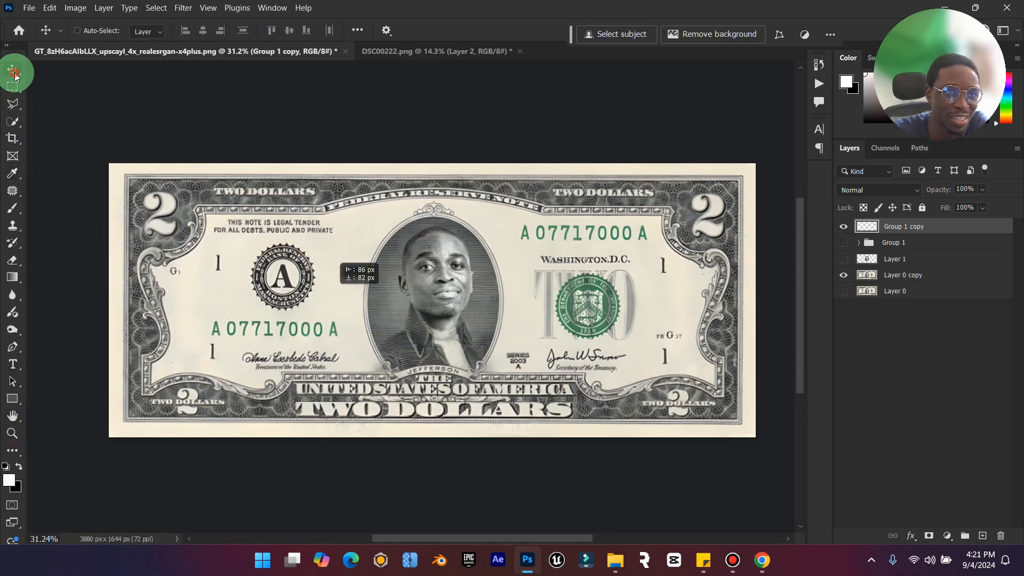
left_click_drag(453, 320, 503, 297)
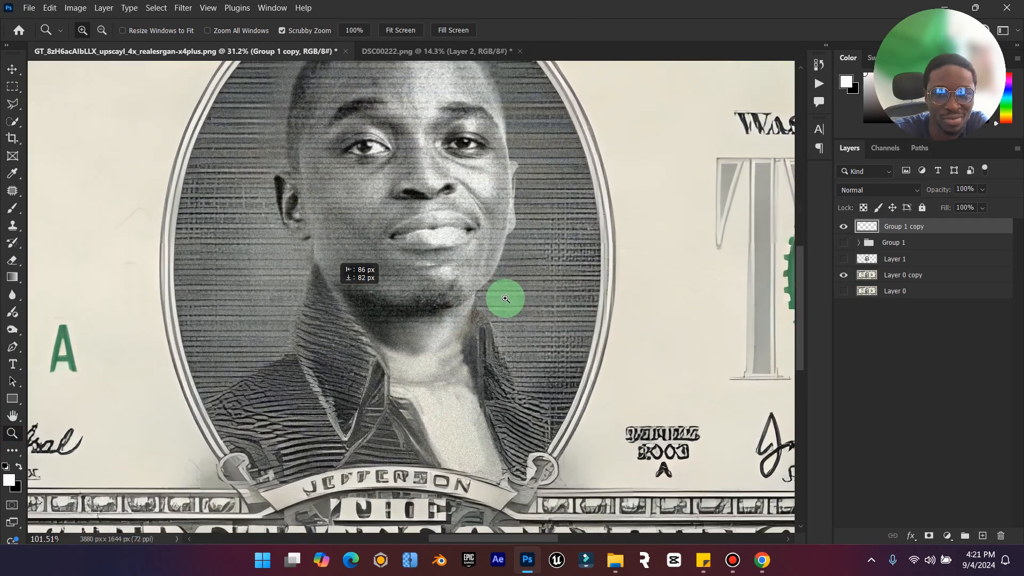
left_click(12, 104)
left_click(372, 325)
left_click(402, 325)
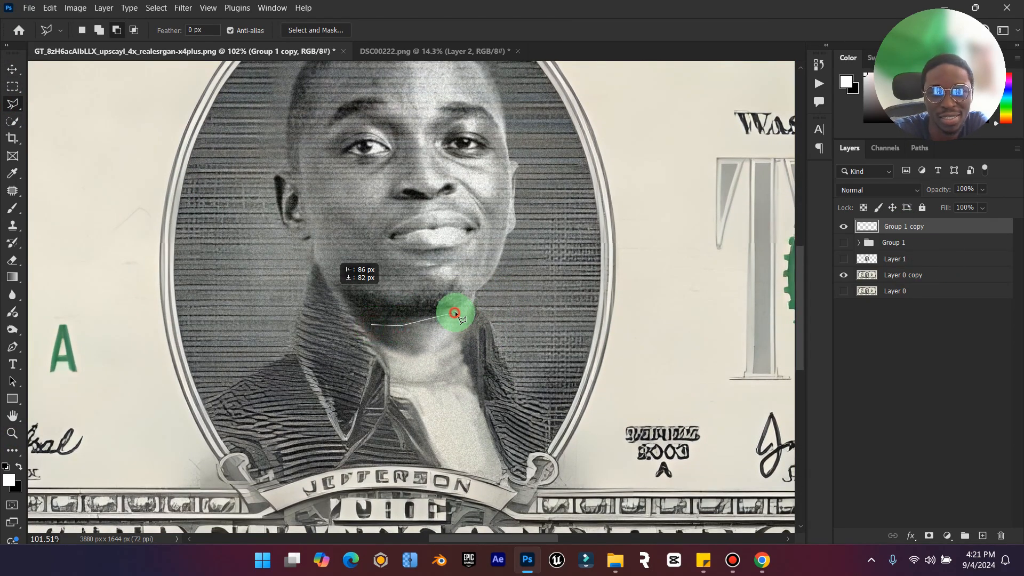
left_click(479, 306)
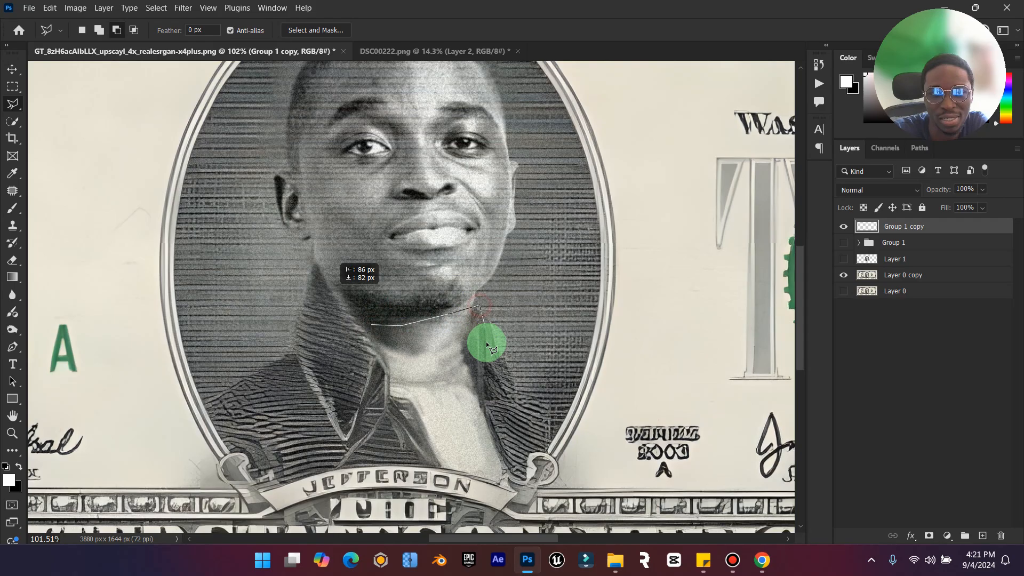
left_click(363, 341)
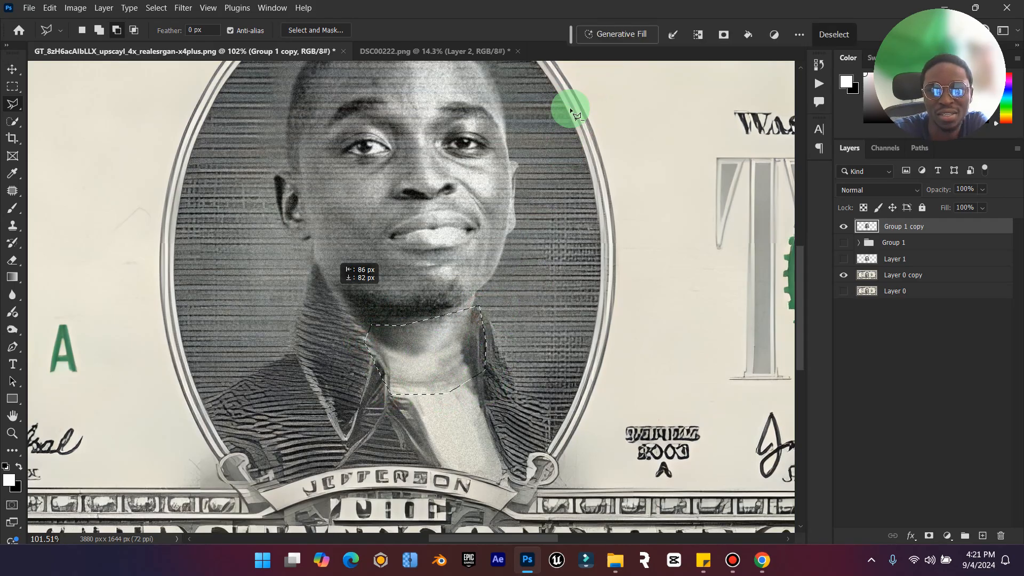
Try a Generative Fill without a prompt on the selected neck area and choose the third variation
left_click(637, 34)
left_click(862, 34)
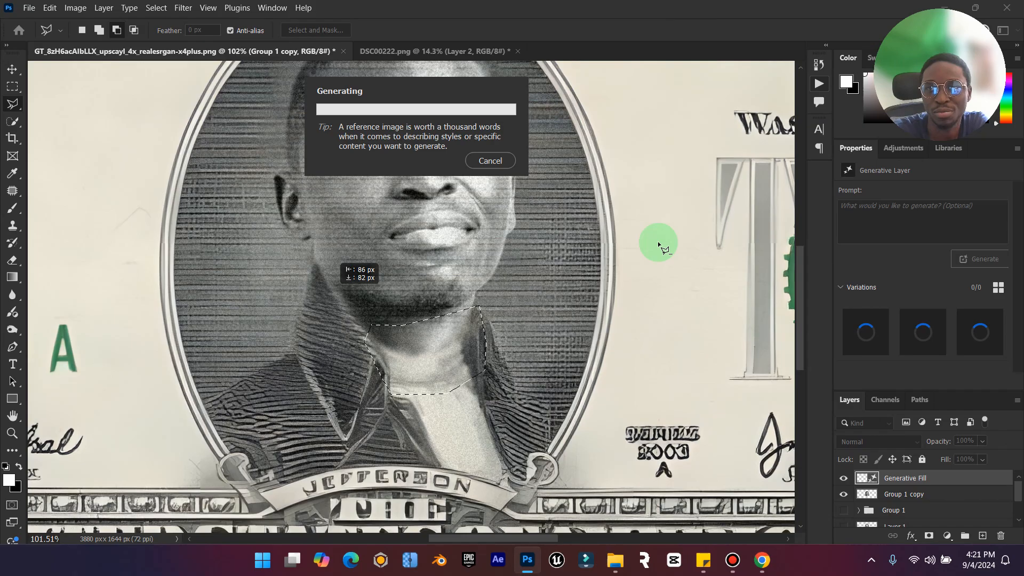
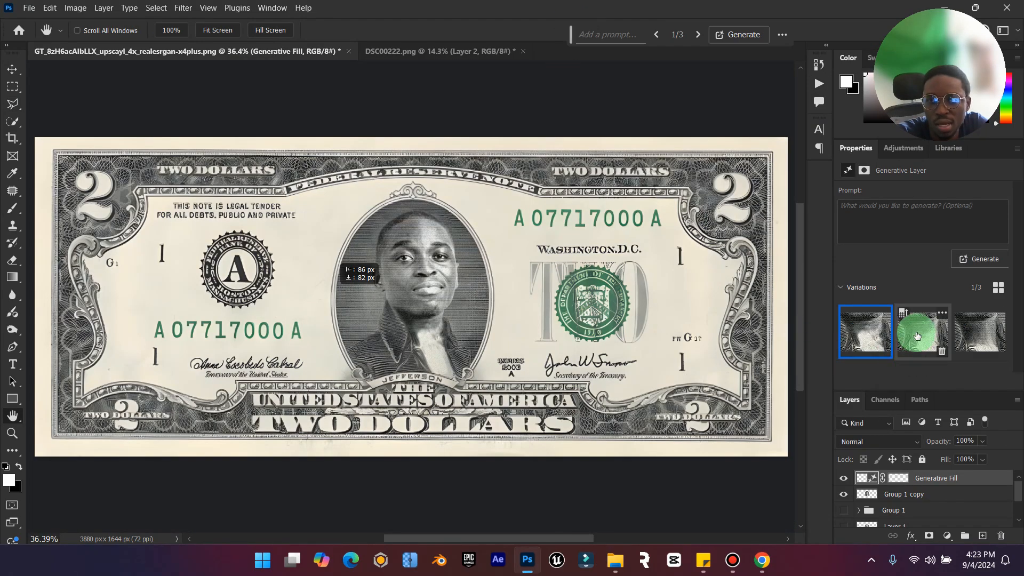
left_click(979, 332)
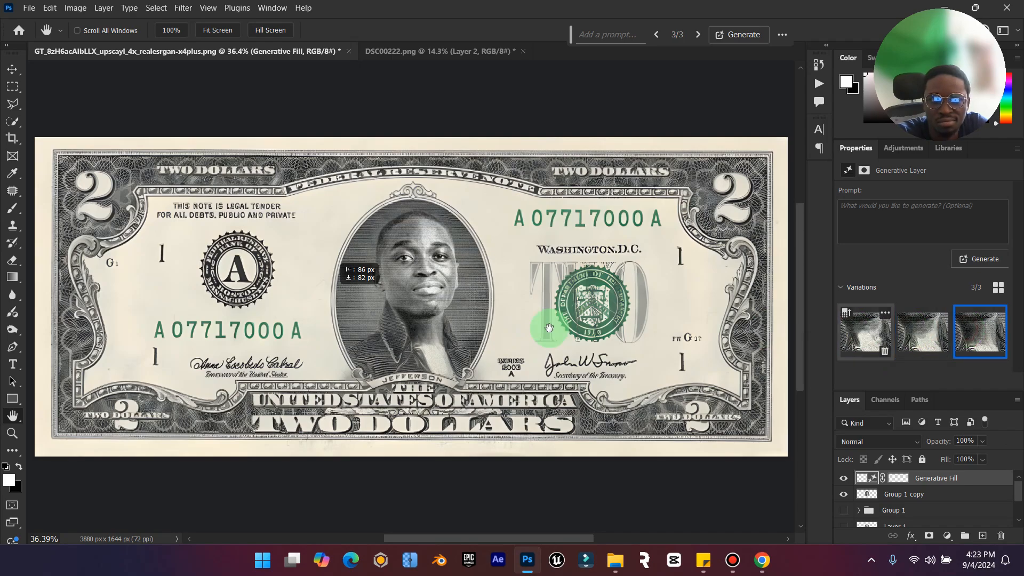
Undo the Generative Fill on the neck and clear the selection
key("ctrl+z")
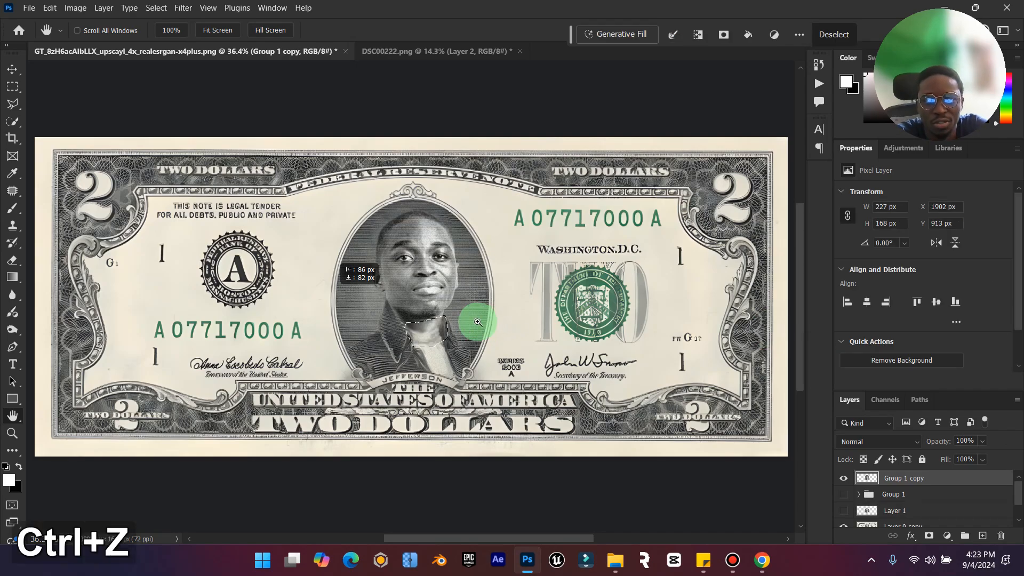
left_click(156, 8)
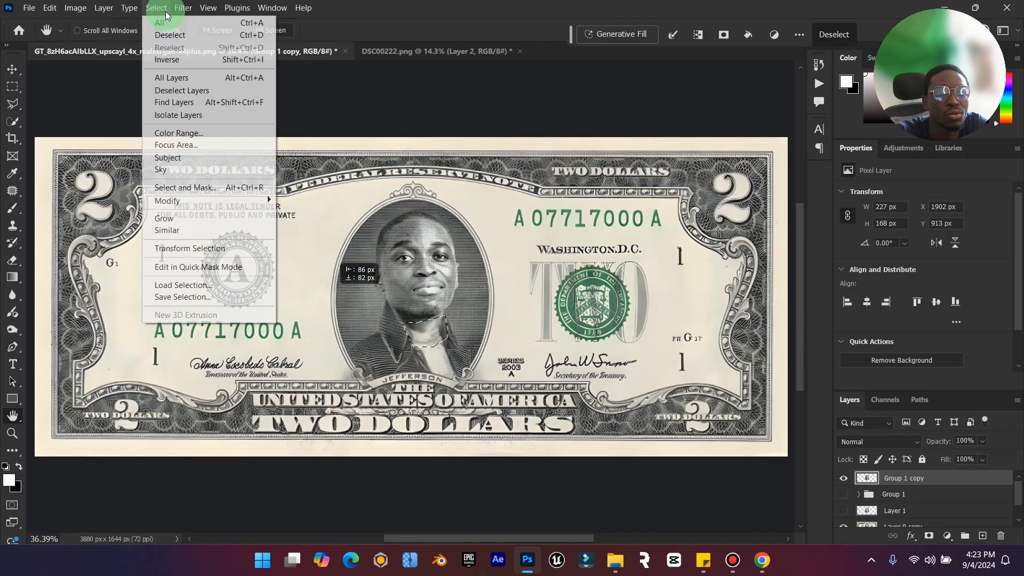
left_click(170, 35)
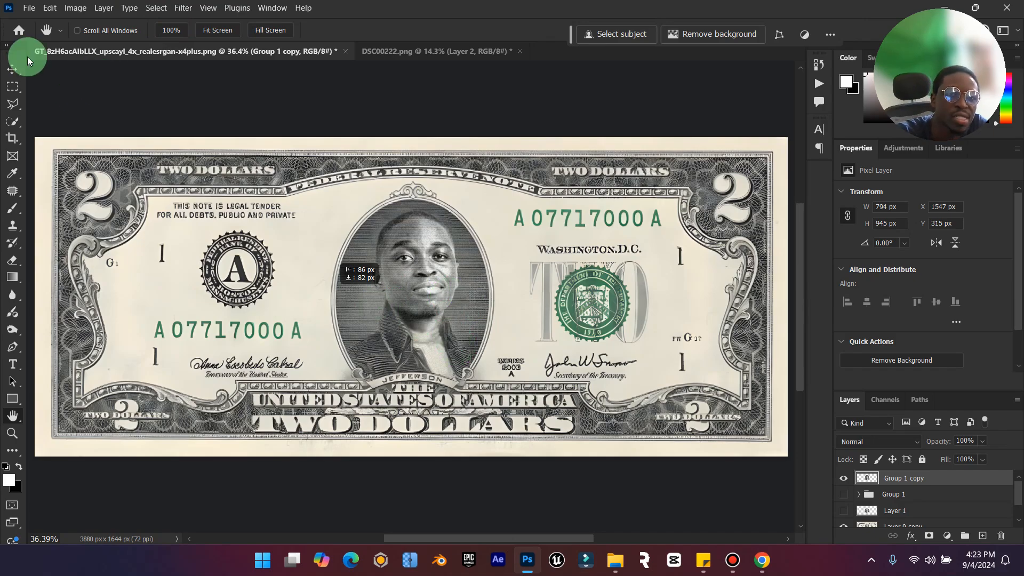
Set the background color to the banner's light beige (#d4d1c6), sampled from the banner beside the JEFFERSON lettering
left_click(13, 68)
left_click(12, 432)
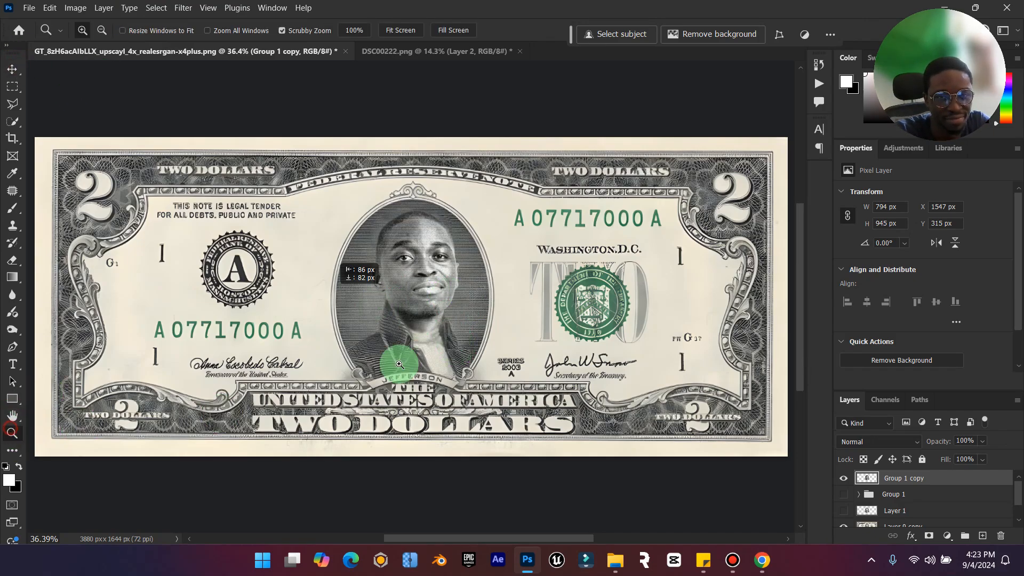
left_click(450, 345, "alt")
left_click_drag(450, 345, 457, 351)
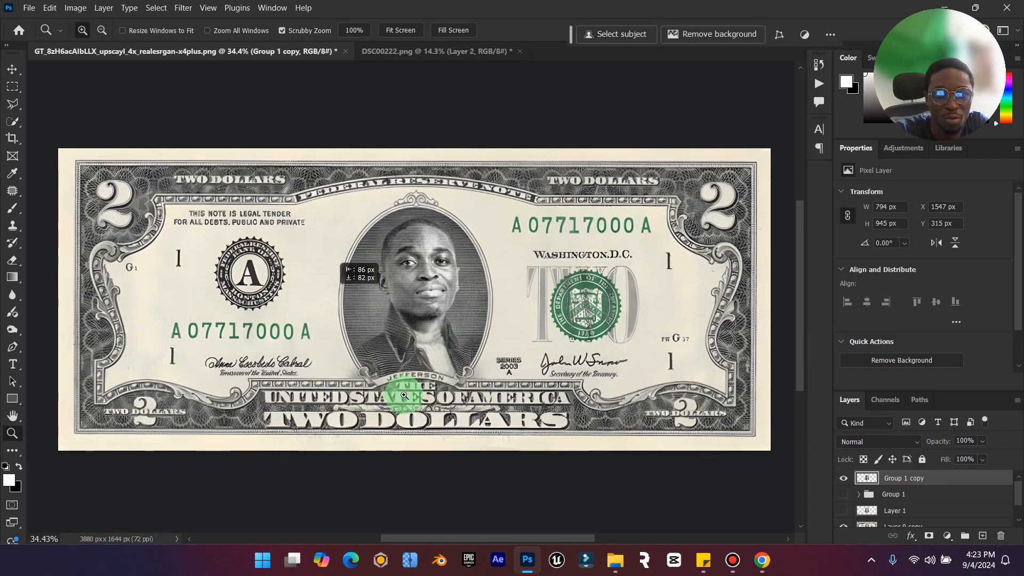
left_click_drag(407, 382, 474, 369)
left_click(13, 103)
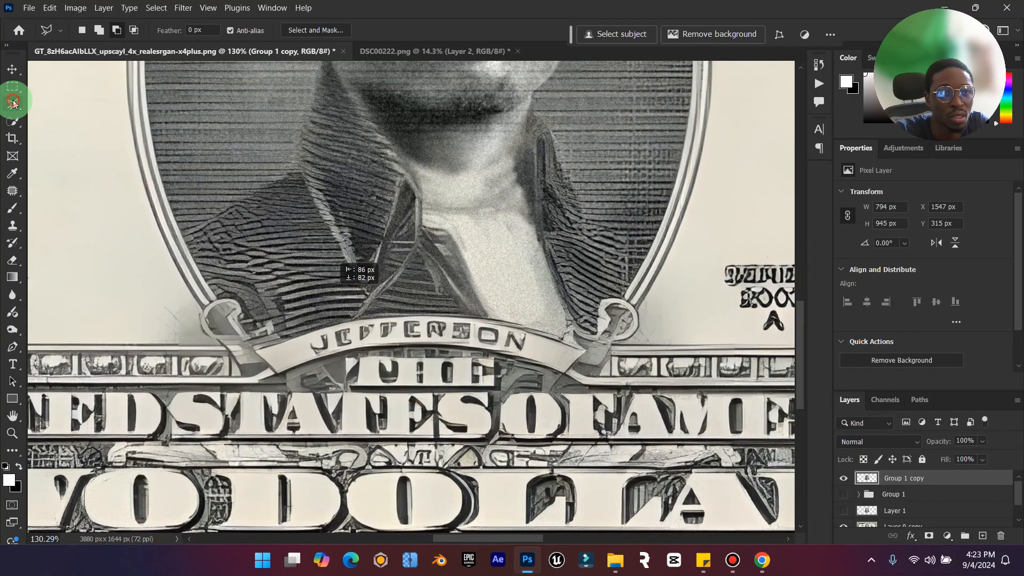
left_click(22, 489)
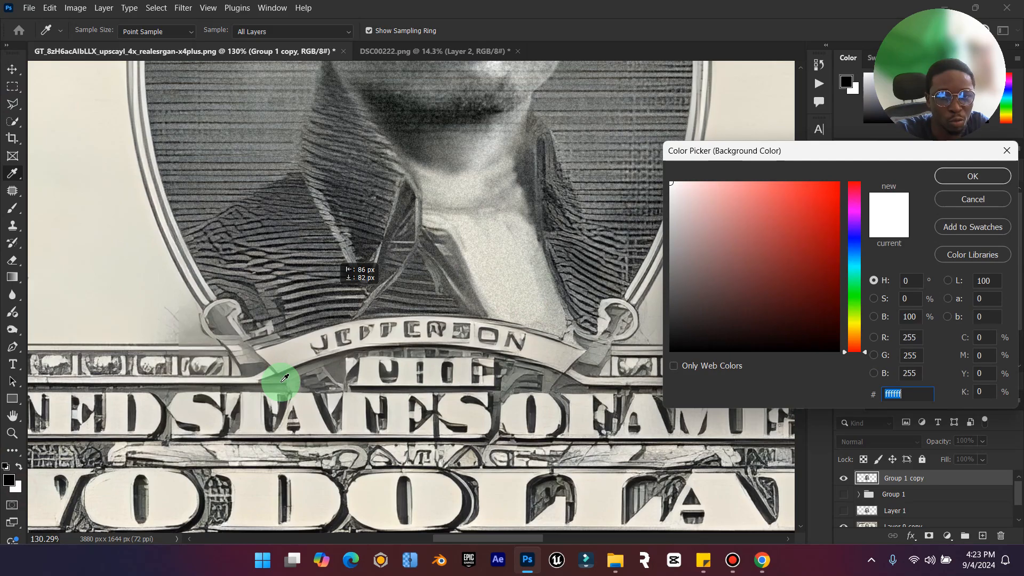
left_click(306, 344)
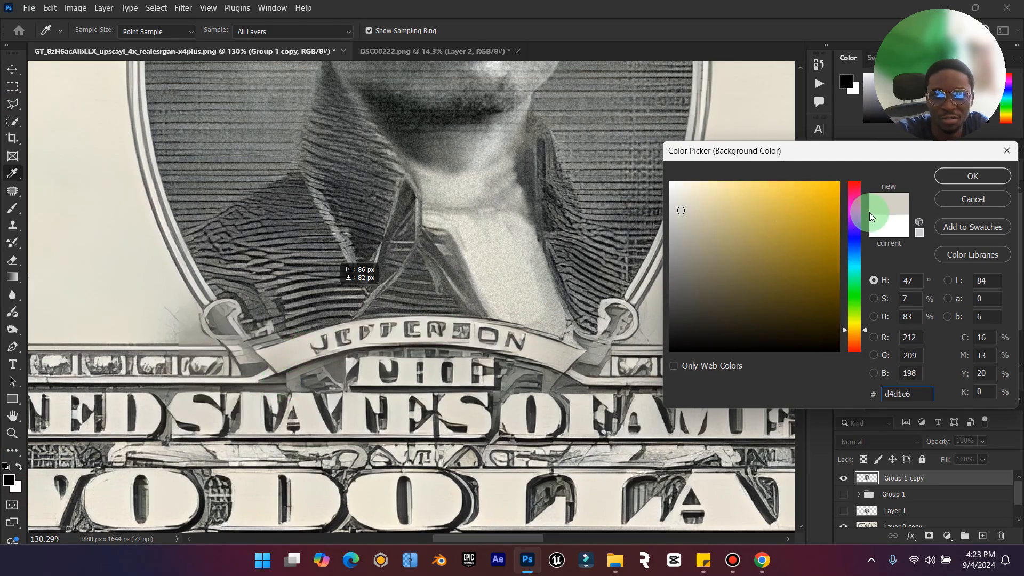
left_click(973, 176)
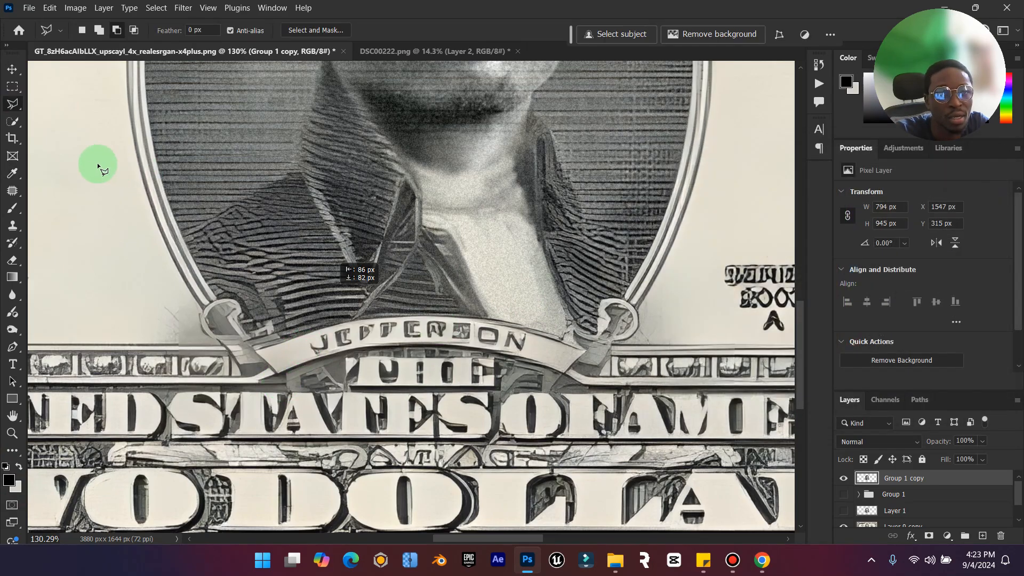
Outline the JEFFERSON lettering on the banner below the portrait with a polygonal lasso selection
left_click(305, 357)
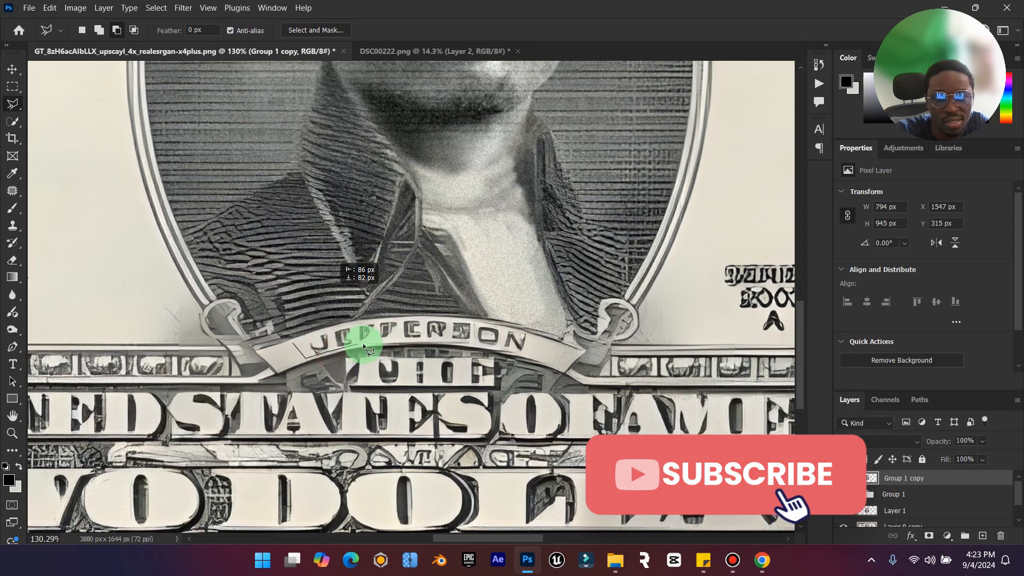
left_click(430, 342)
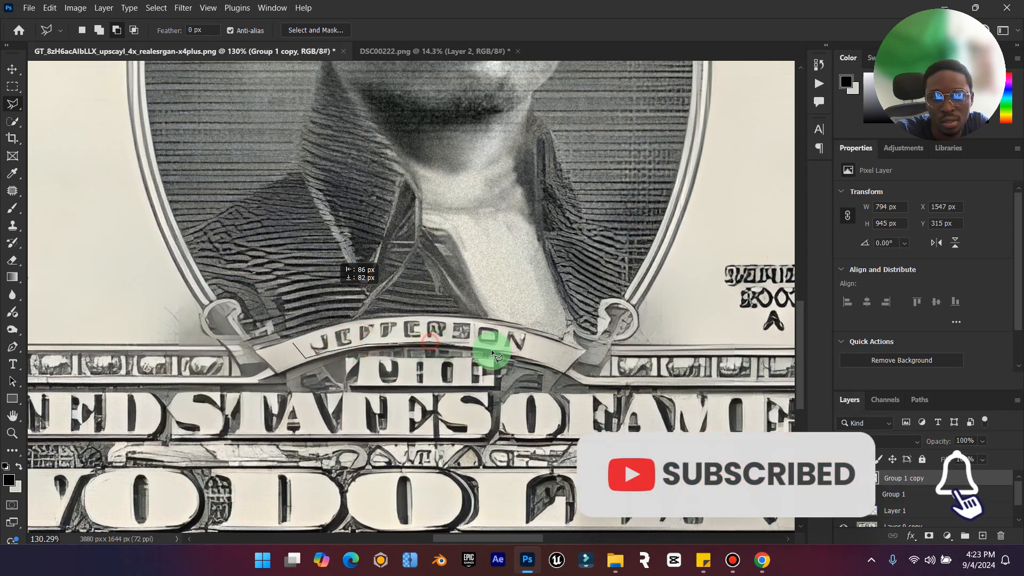
left_click(541, 356)
left_click(522, 331)
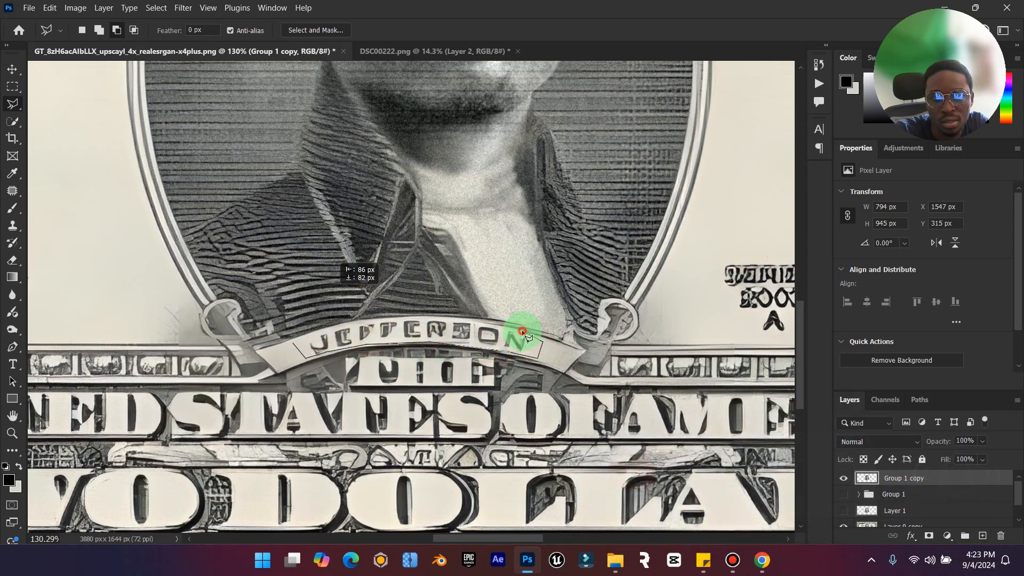
left_click(313, 332)
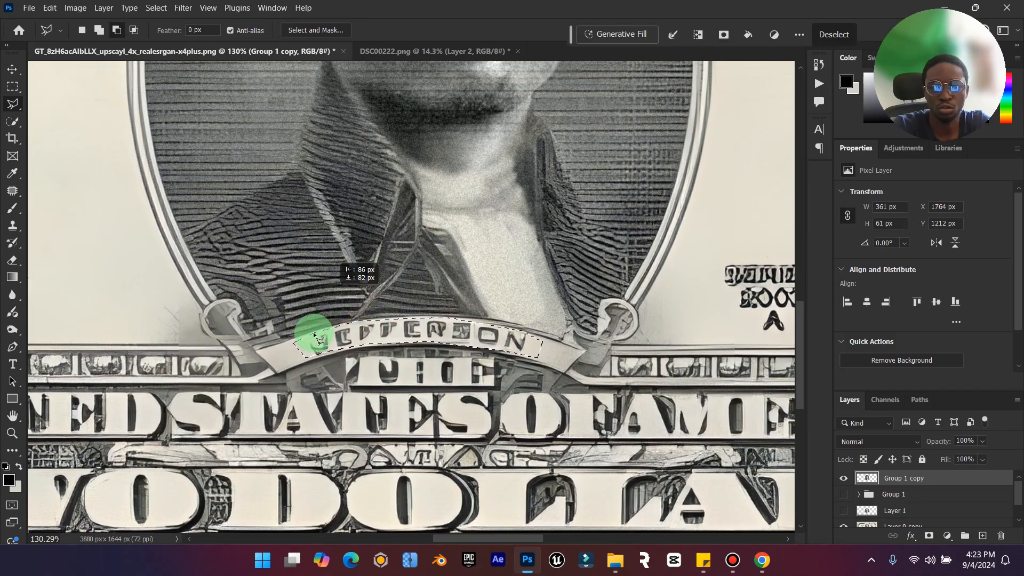
Fill the selected banner lettering with the background color on the Group 1 copy layer and clear the selection
key("ctrl+BackSpace")
right_click(313, 331)
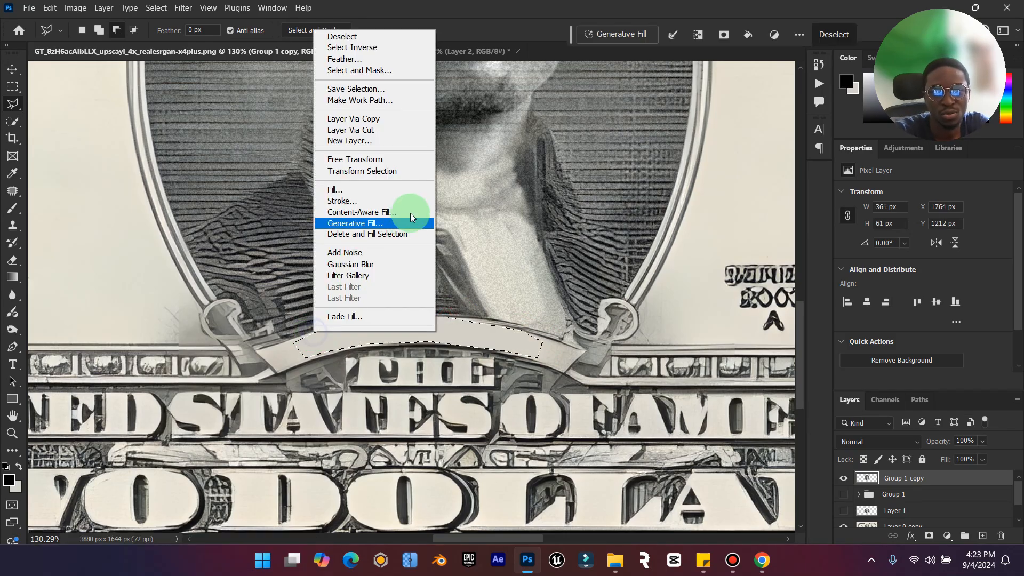
left_click(388, 42)
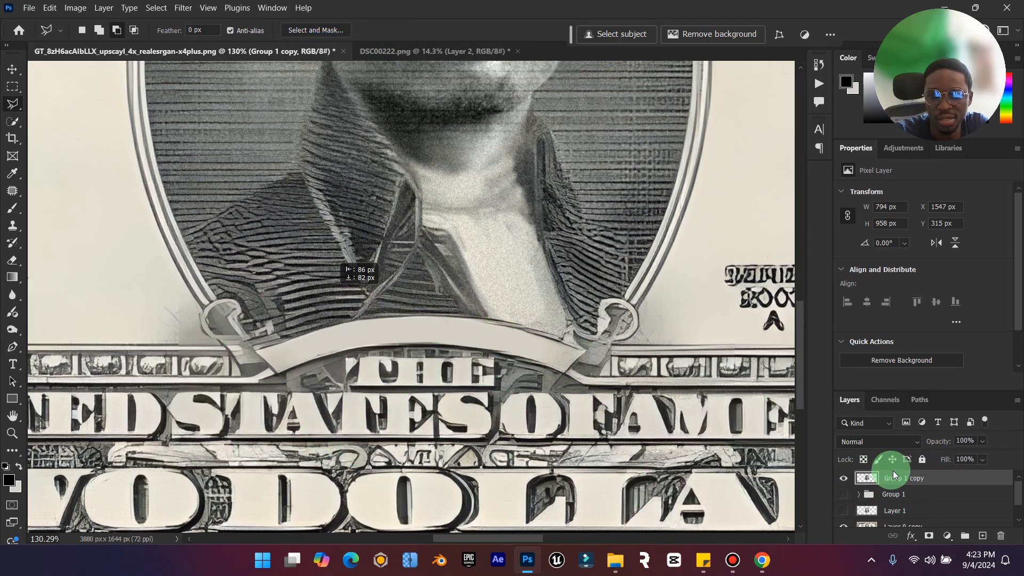
Compare the whole bill with and without the Group 1 copy layer
double_click(13, 415)
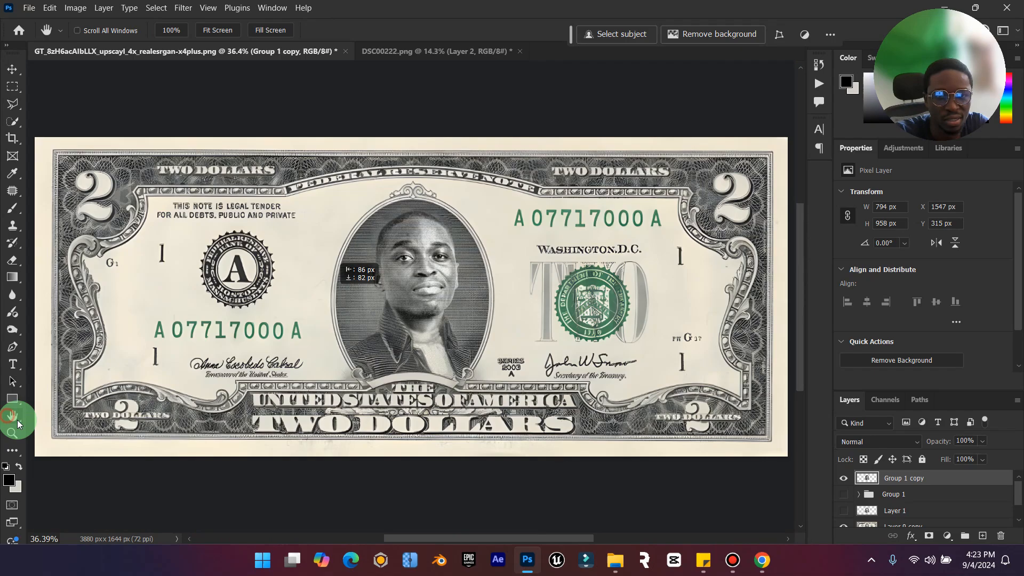
left_click(844, 478)
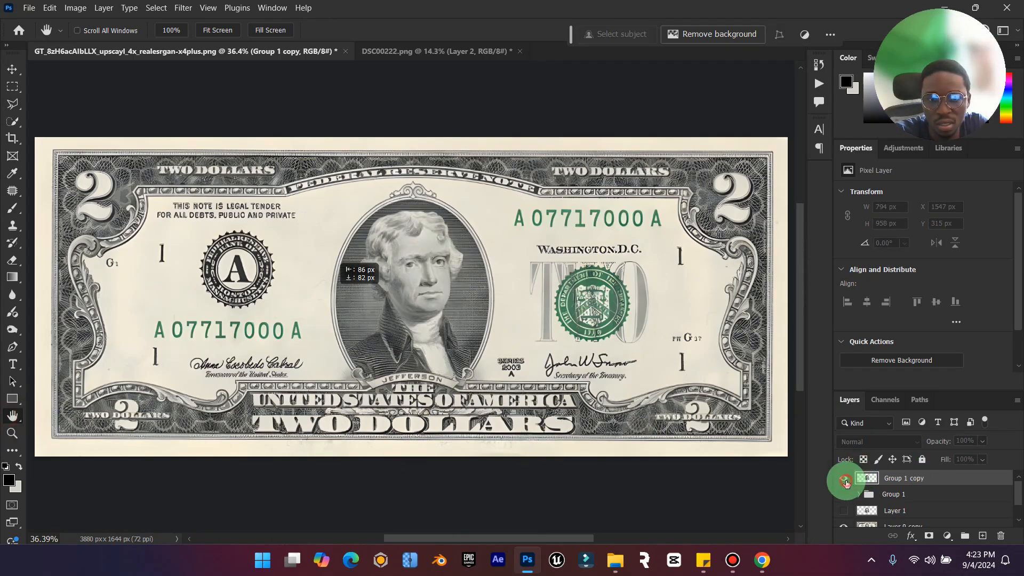
left_click(844, 478)
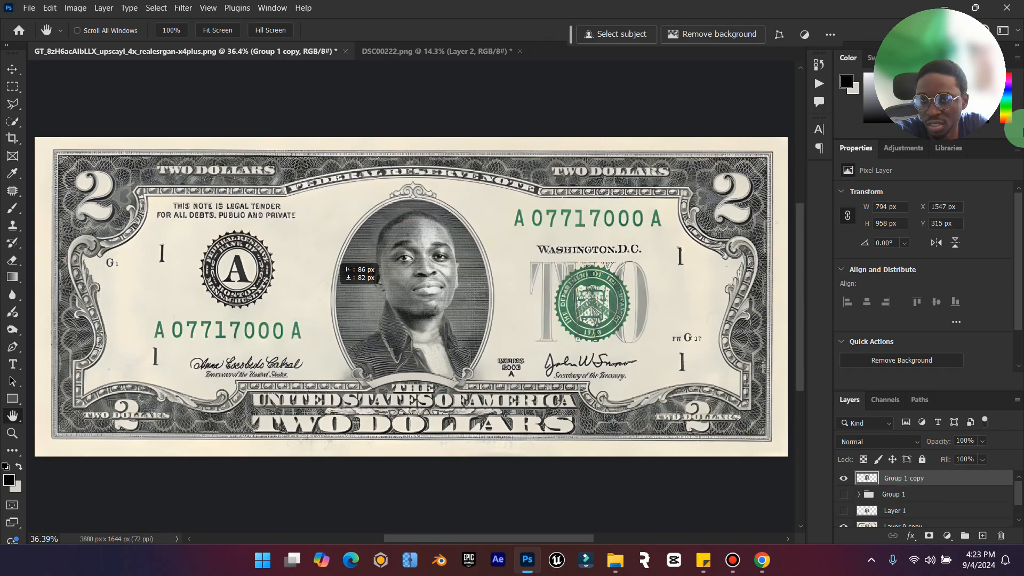
Close the Properties panel group and move Group 1 and a visible Layer 1 to the end of the layer stack, below Layer 0
left_click(1016, 147)
left_click(975, 168)
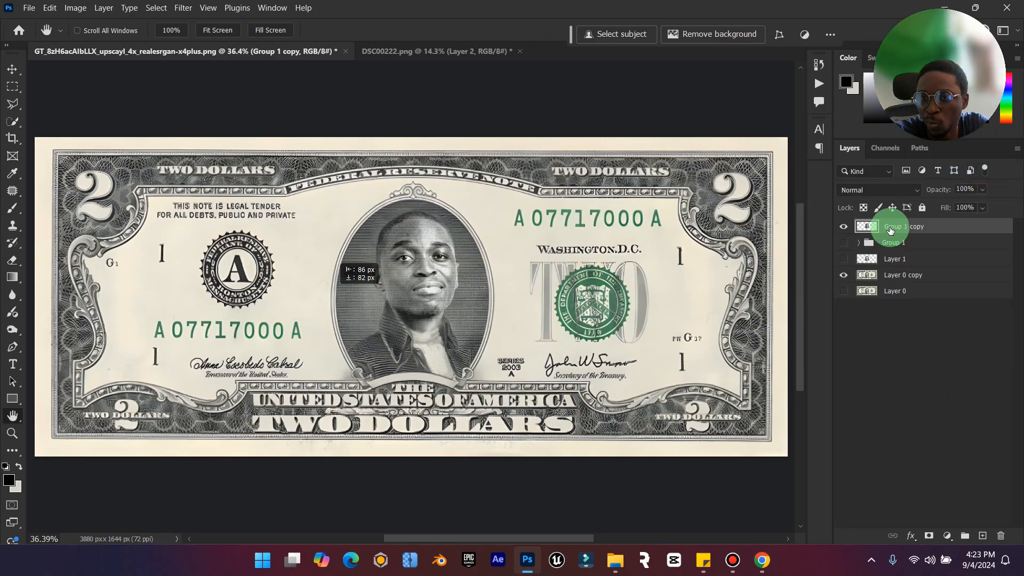
left_click(902, 243)
left_click_drag(901, 243, 911, 296)
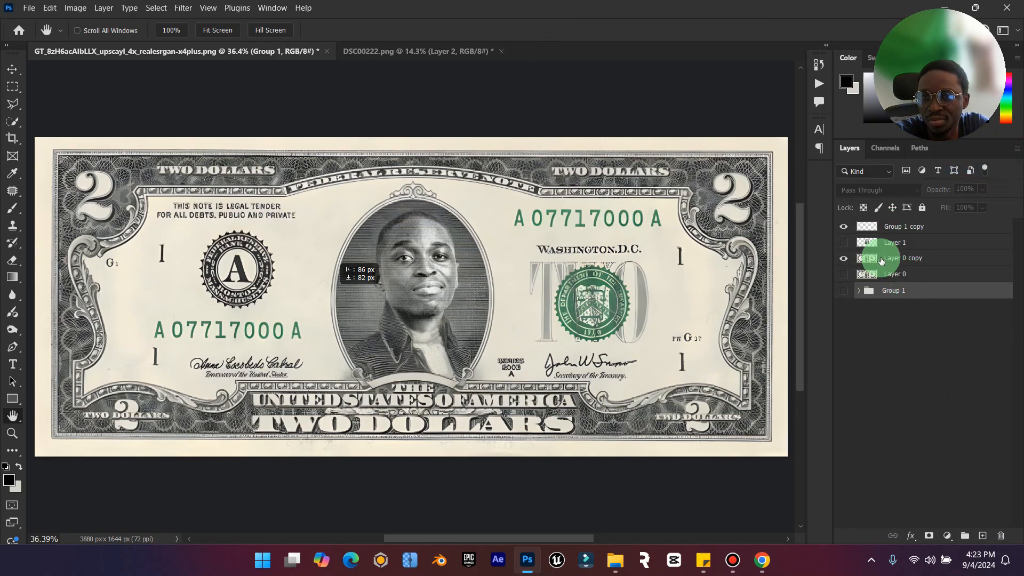
left_click(843, 243)
left_click_drag(887, 244, 927, 295)
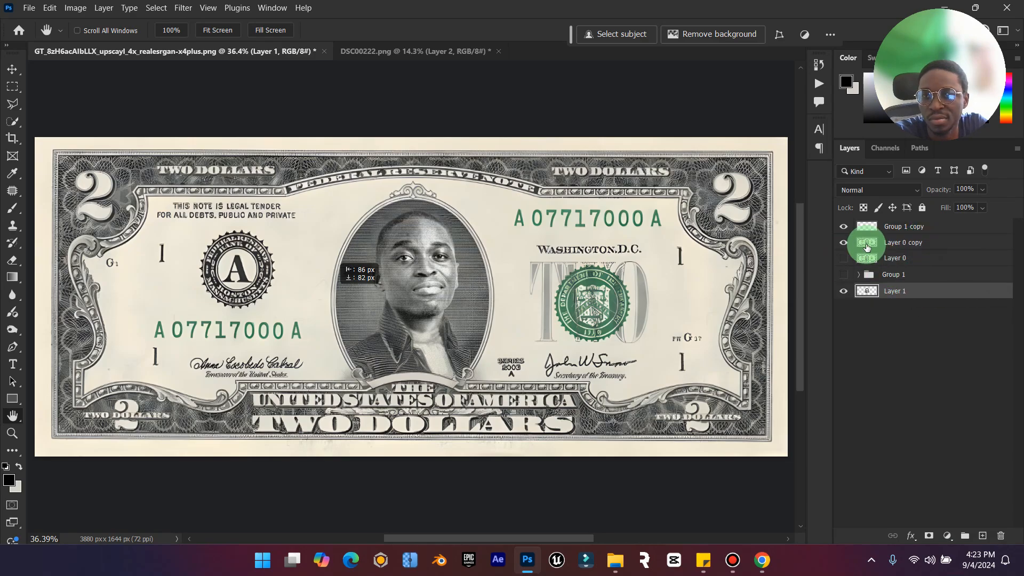
Check the Layer 0 copy bill on its own and restore the other layers' visibility
left_click(886, 245)
left_click(844, 242, "alt")
left_click(843, 243, "alt")
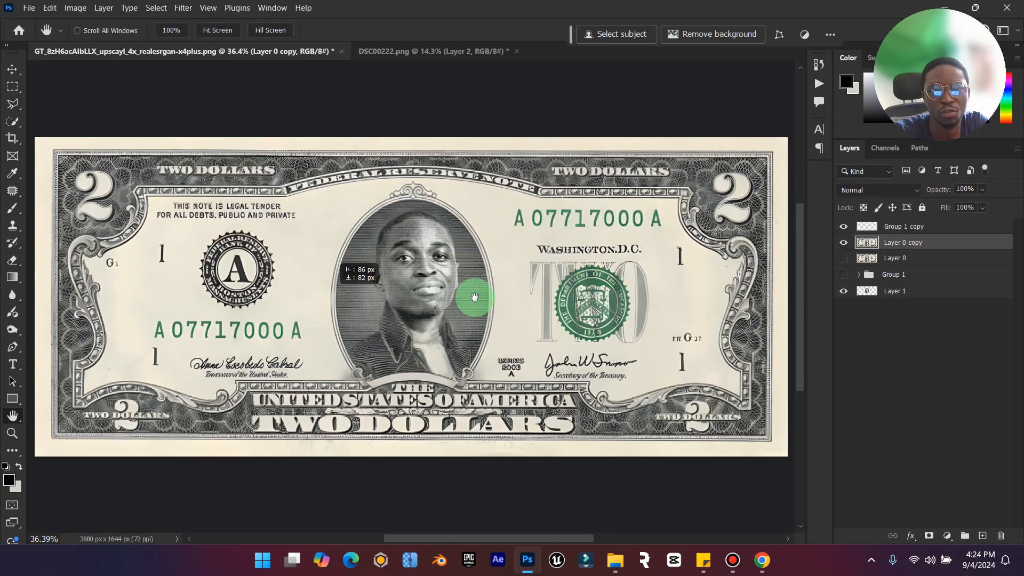
Add a black, all-caps text layer over the portrait with the new name for the banner
left_click(14, 365)
left_click(374, 326)
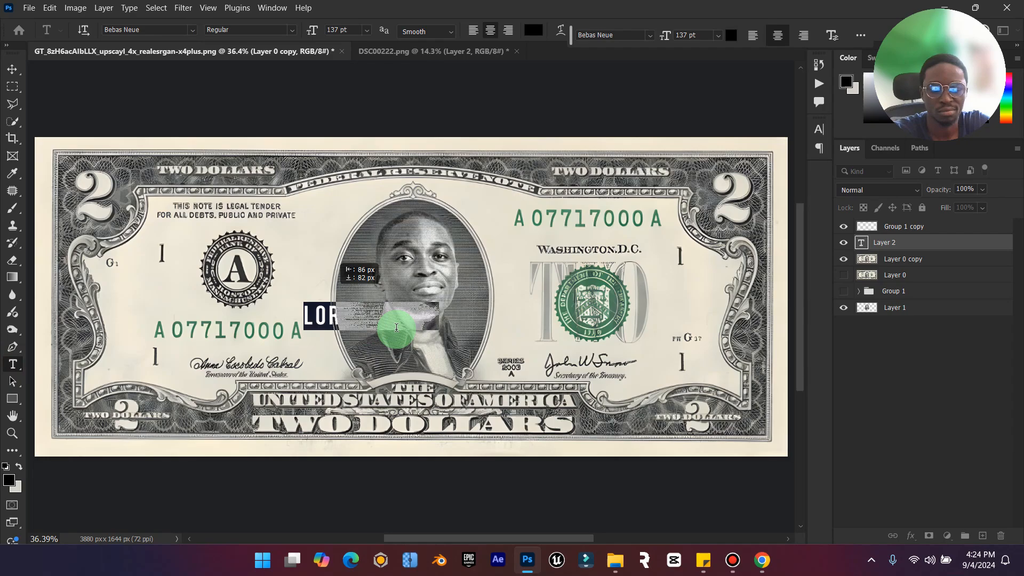
key("Caps_Lock")
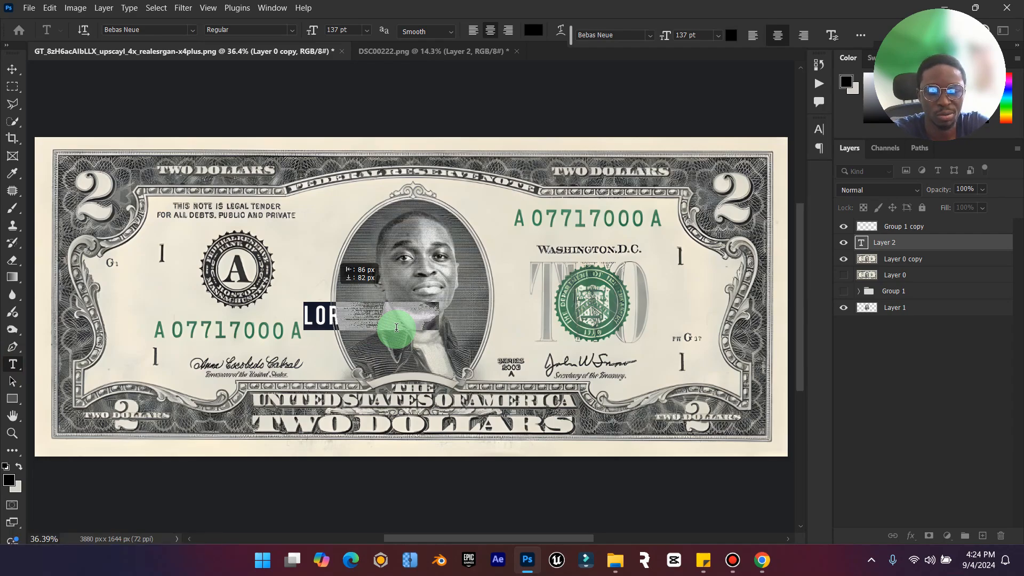
type("ELZ")
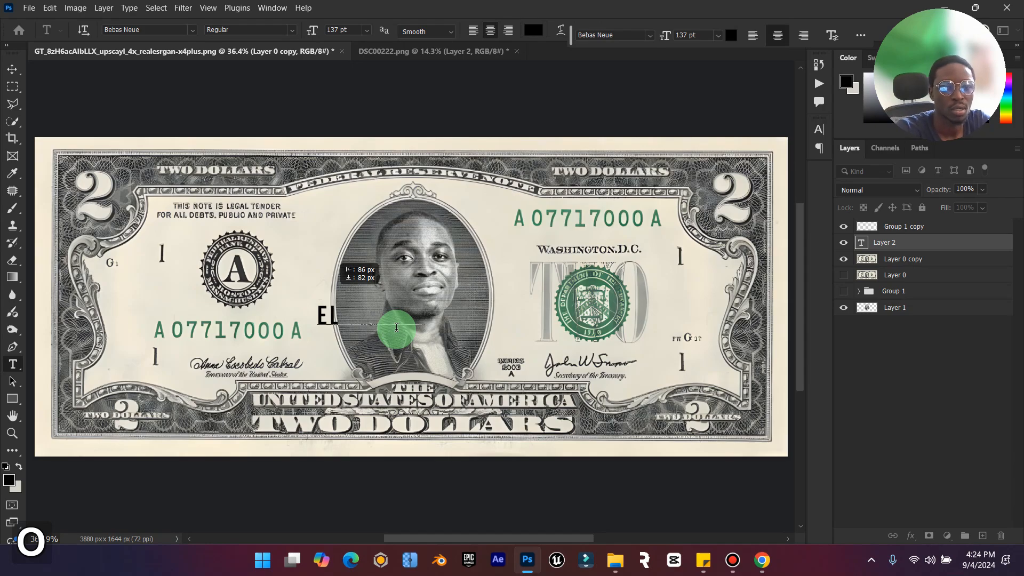
Move the name text layer above Group 1 copy and place the text over the empty banner below the portrait
left_click(12, 69)
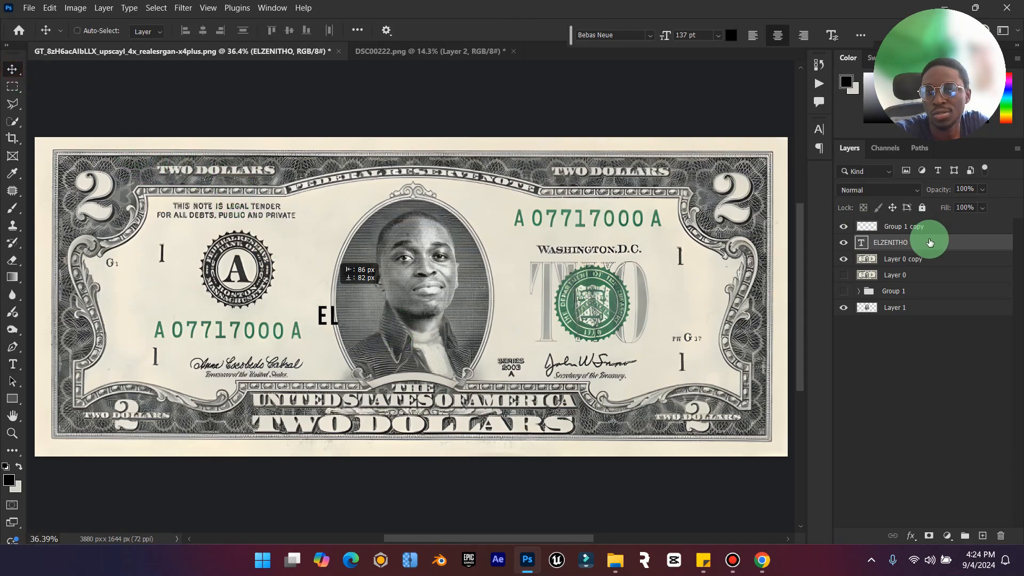
left_click_drag(930, 243, 922, 223)
left_click_drag(409, 307, 447, 369)
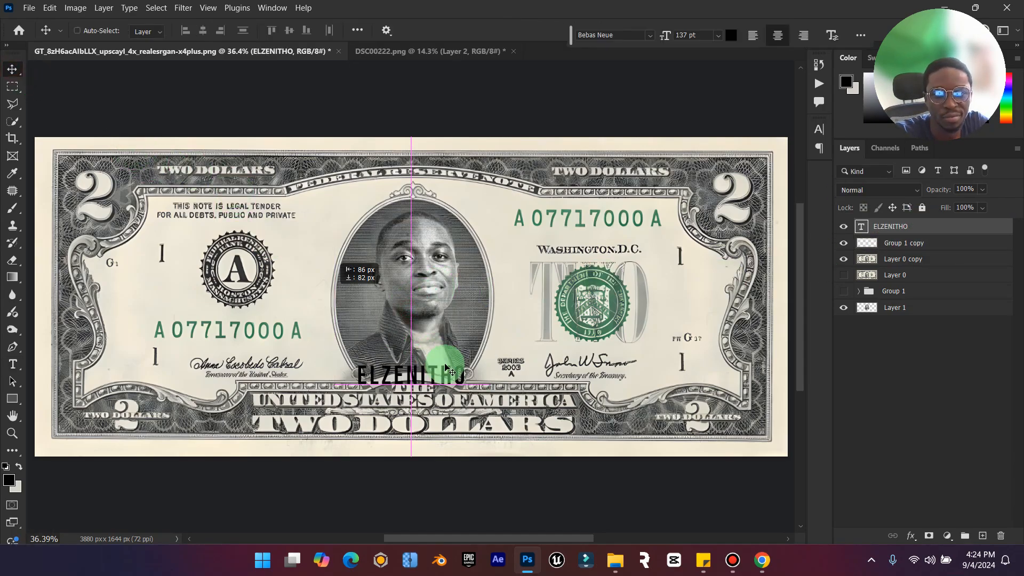
Set the name text's font to Anton Regular and its size to 48 pt
scroll(485, 383, "up", 3)
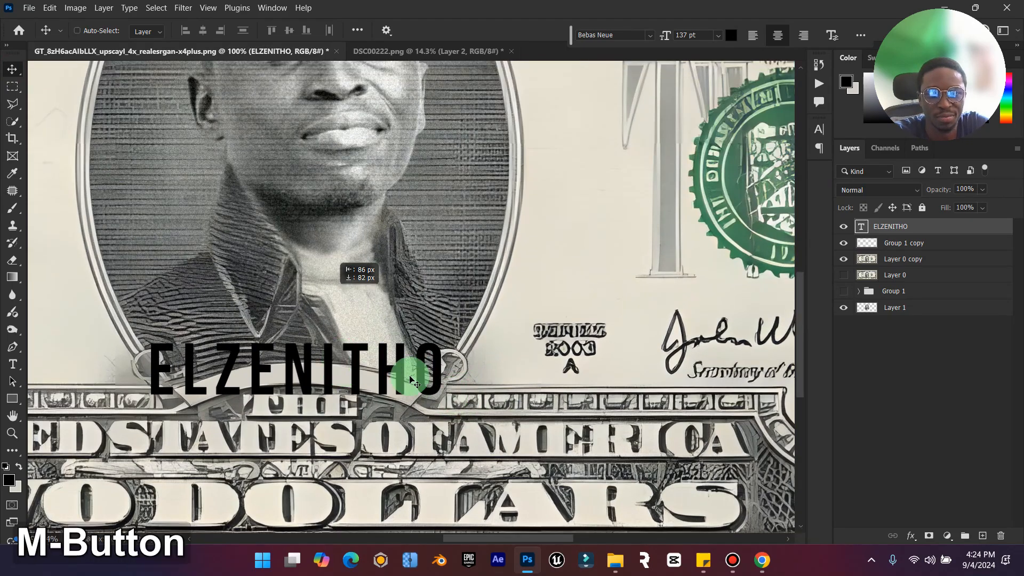
scroll(411, 380, "up", 2)
left_click_drag(481, 538, 443, 537)
double_click(861, 227)
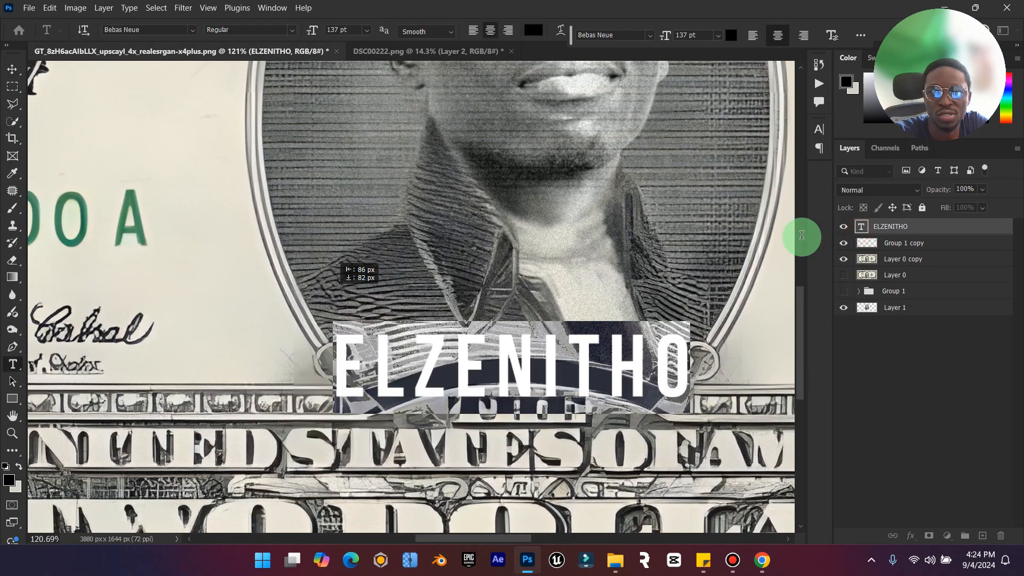
left_click(192, 32)
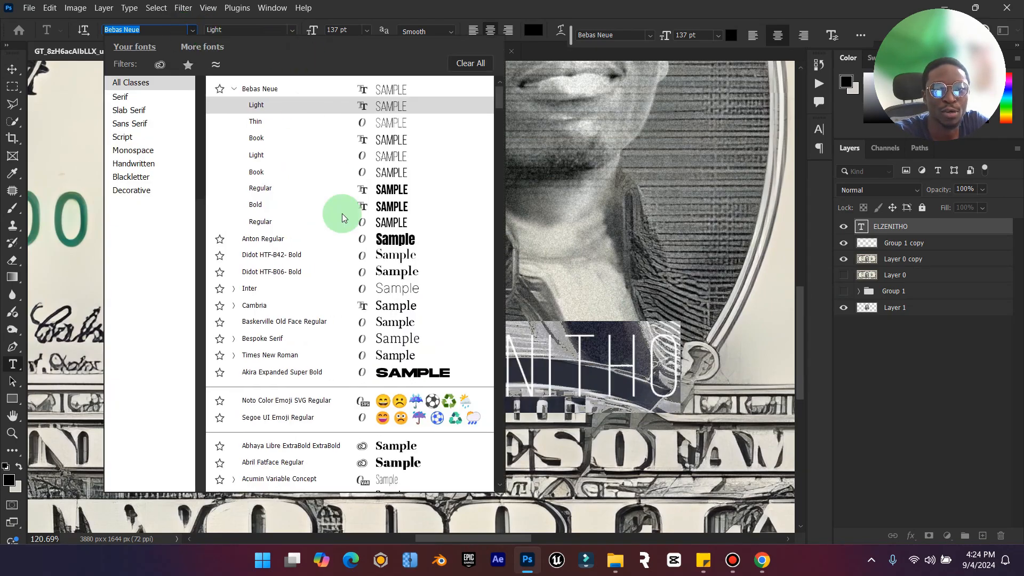
left_click(381, 239)
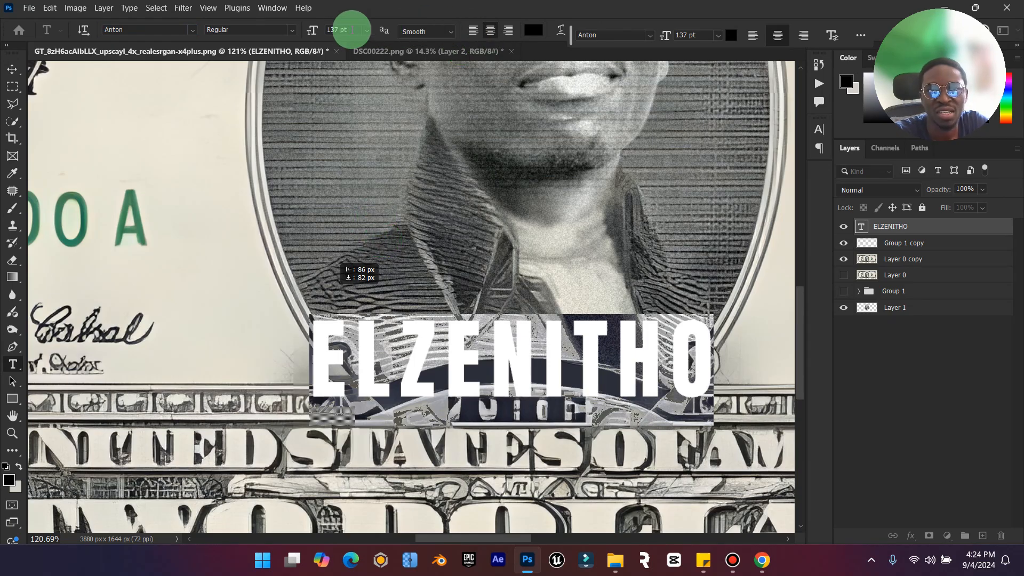
left_click(367, 31)
left_click(366, 191)
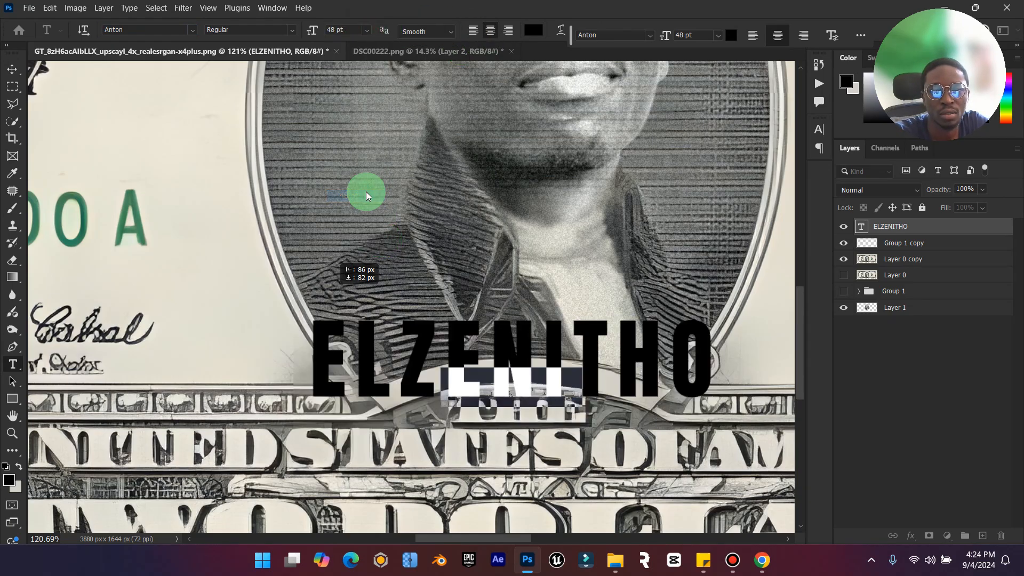
Tighten the tracking of the name text and commit the text edit
left_click(833, 35)
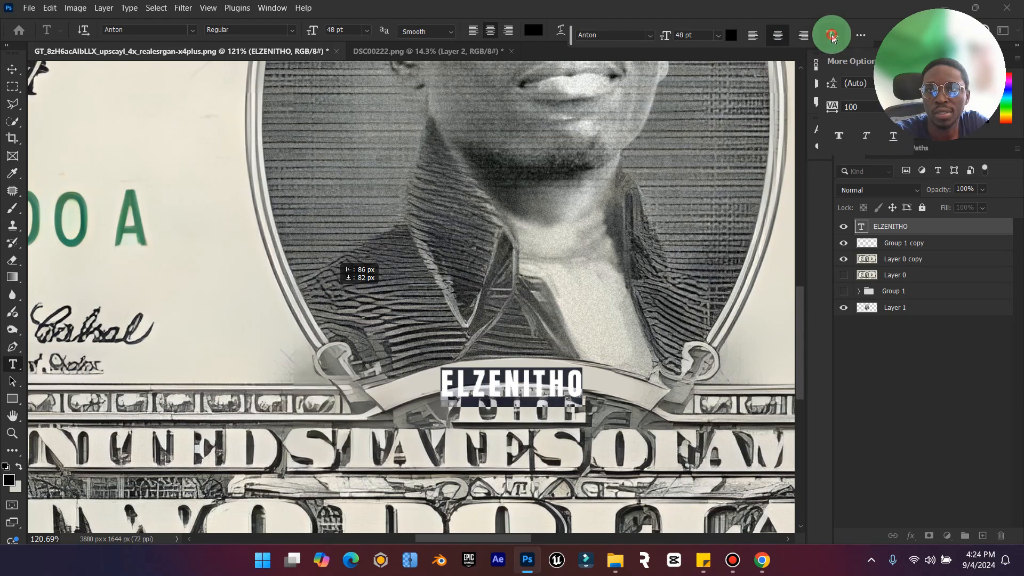
mouse_move(832, 114)
left_mouse_down()
mouse_move(816, 111)
mouse_move(852, 93)
left_mouse_up()
left_click_drag(971, 12, 122, 34)
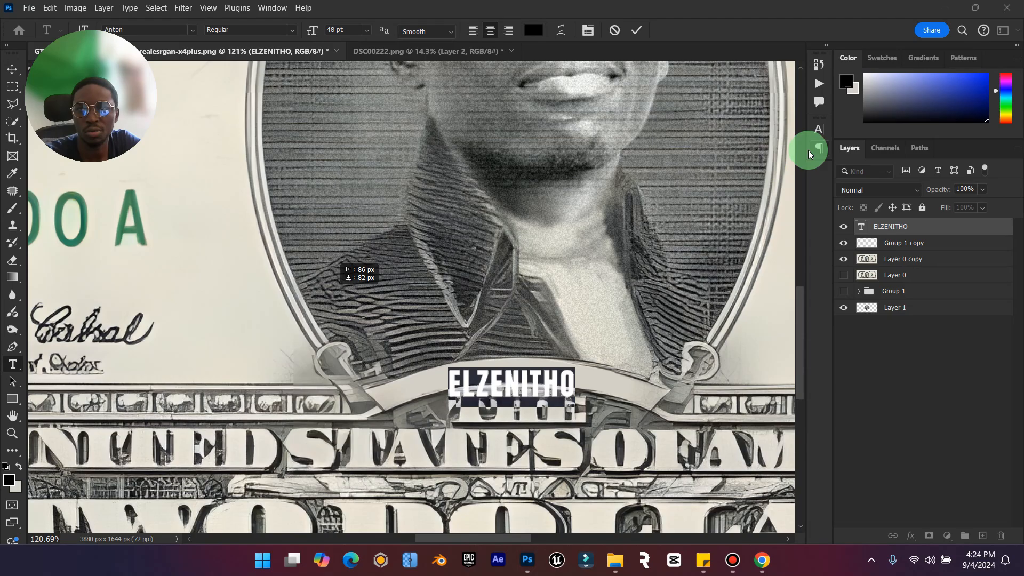
left_click(638, 32)
Center the name text on the banner and scale it down to about 65.14%
left_click(11, 69)
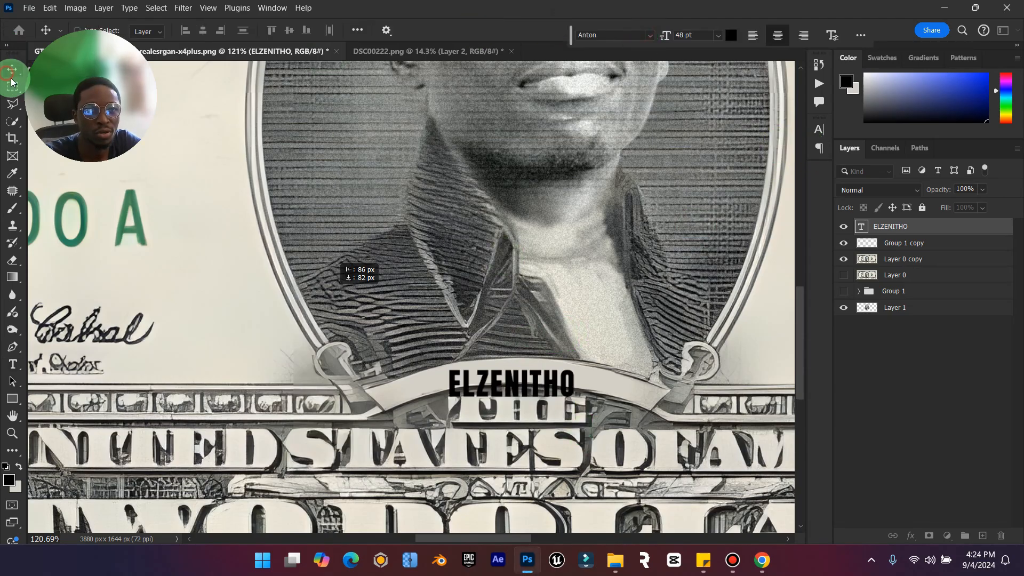
left_click_drag(556, 384, 531, 376)
key("ctrl+t")
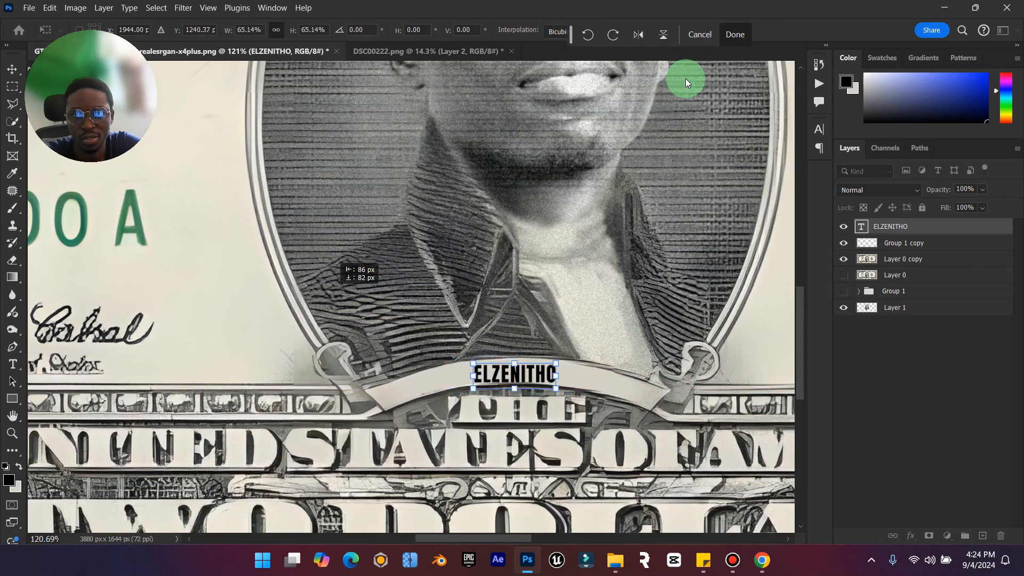
left_click(731, 37)
Warp the name text with the Arc style, horizontal orientation, and a bend of +14%
double_click(863, 237)
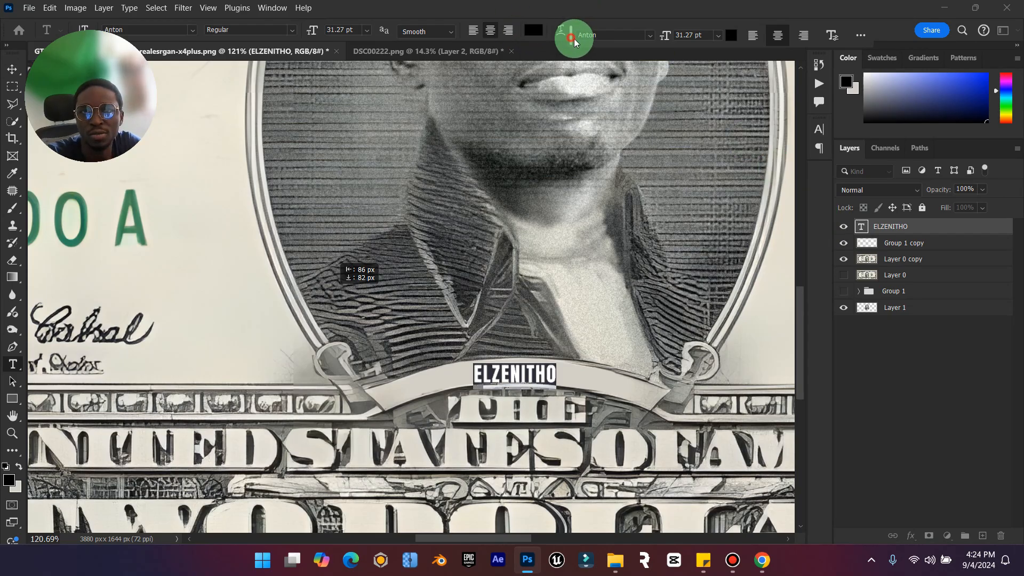
left_click_drag(571, 36, 633, 28)
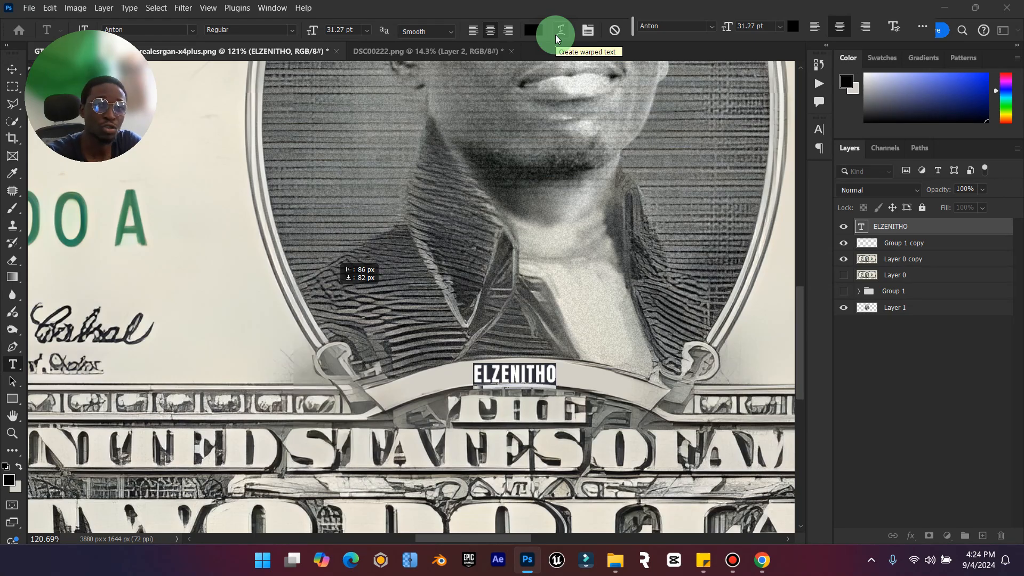
left_click(556, 34)
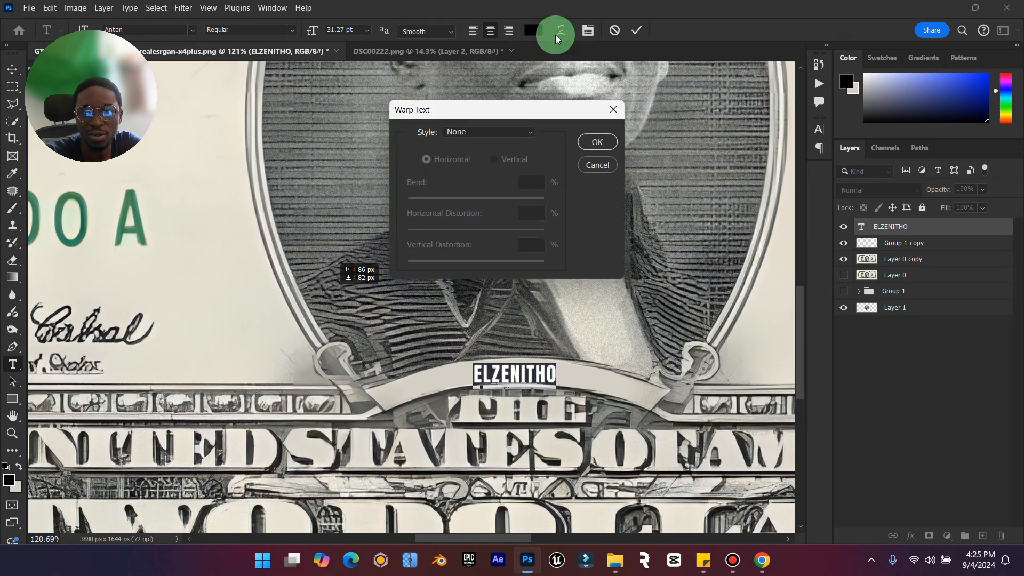
left_click_drag(481, 108, 664, 96)
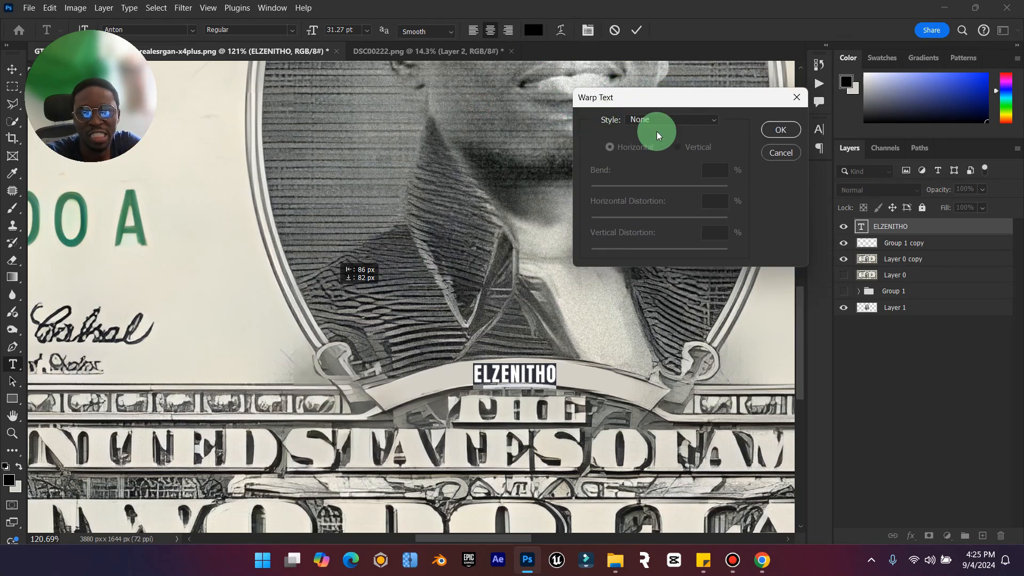
left_click(687, 120)
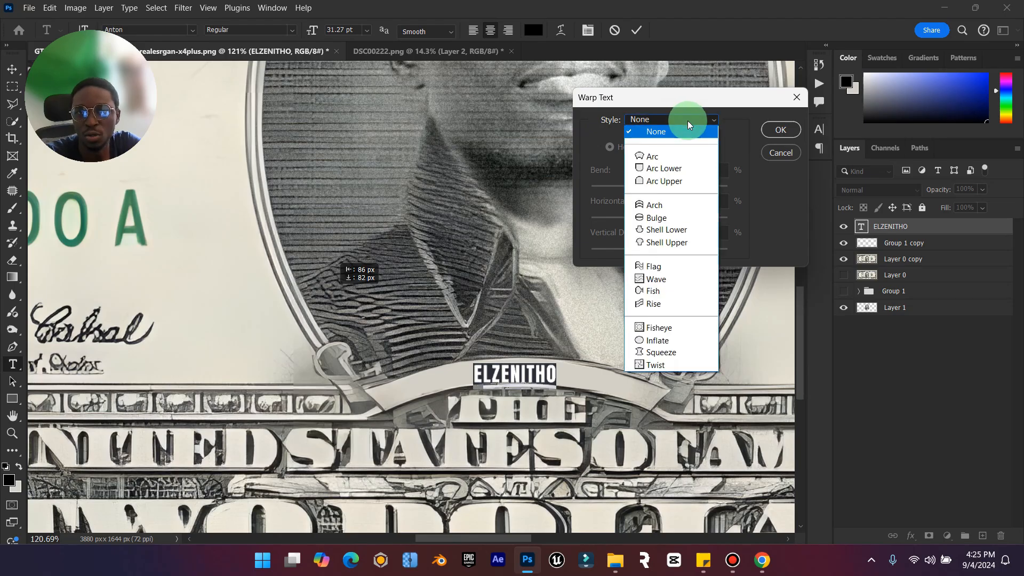
left_click(665, 157)
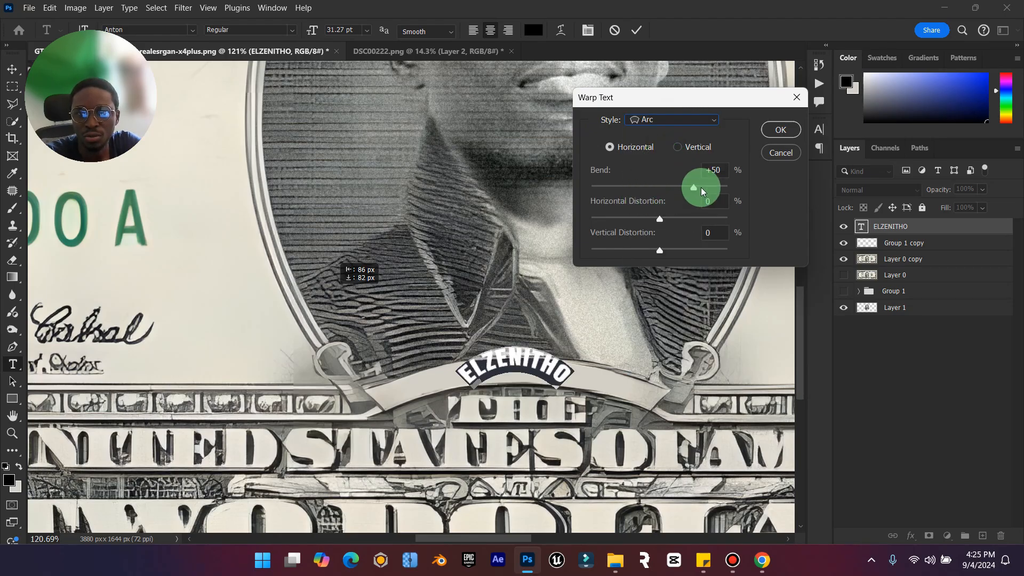
left_click_drag(695, 191, 670, 193)
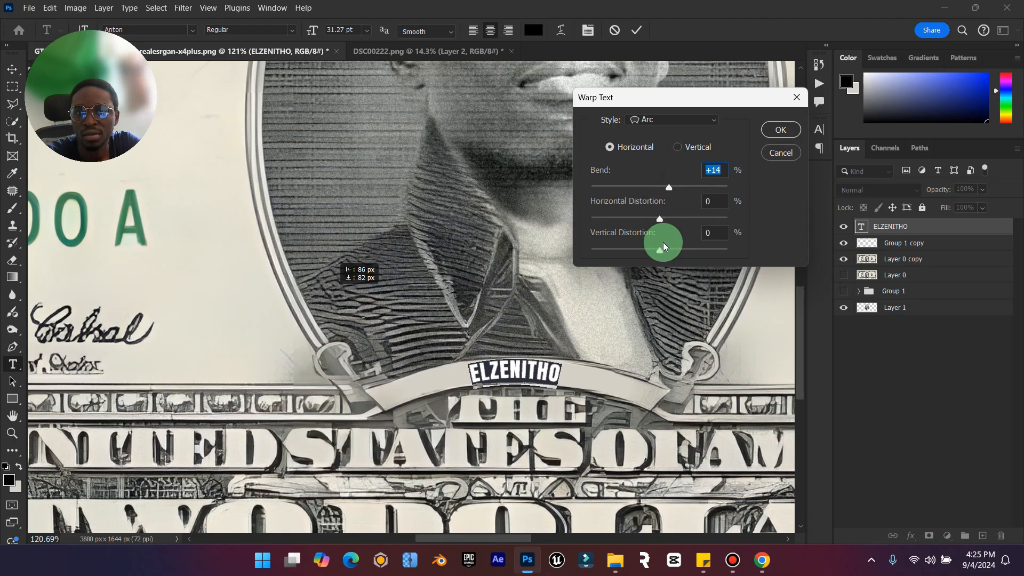
Try slight horizontal and vertical distortion on the arc warp, undoing each back to 0%
left_click_drag(659, 220, 687, 219)
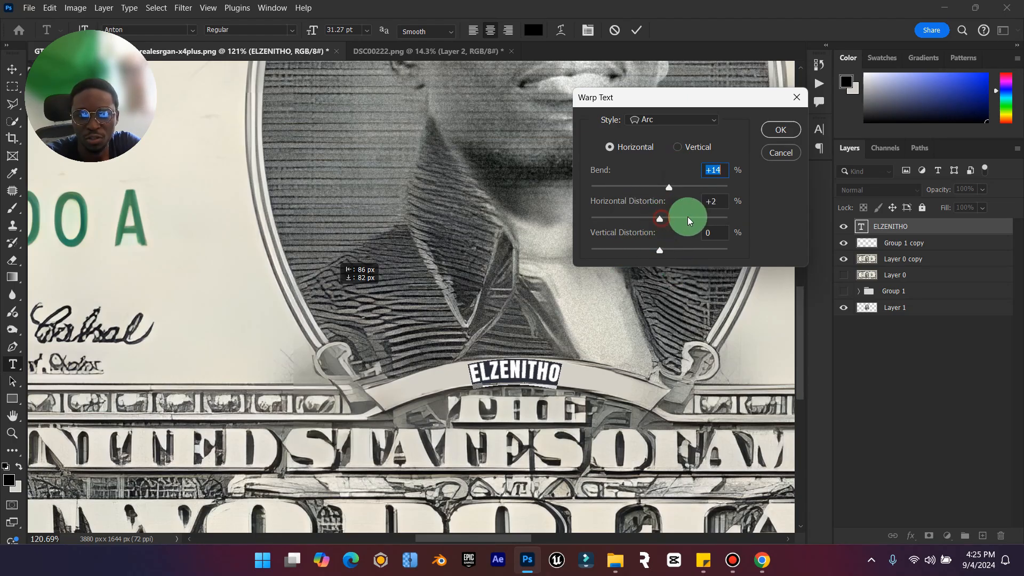
left_click(714, 201)
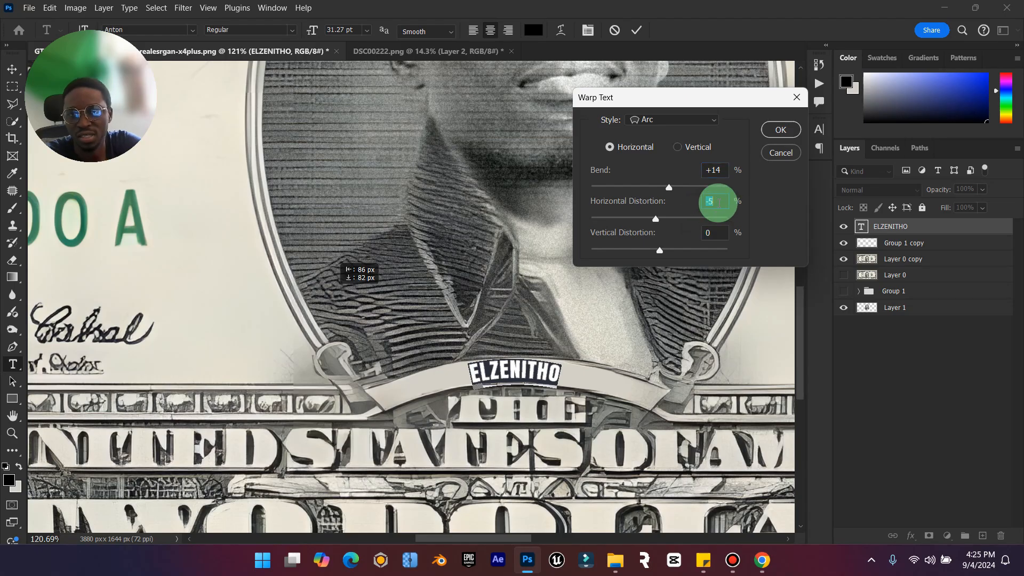
key("ctrl+z")
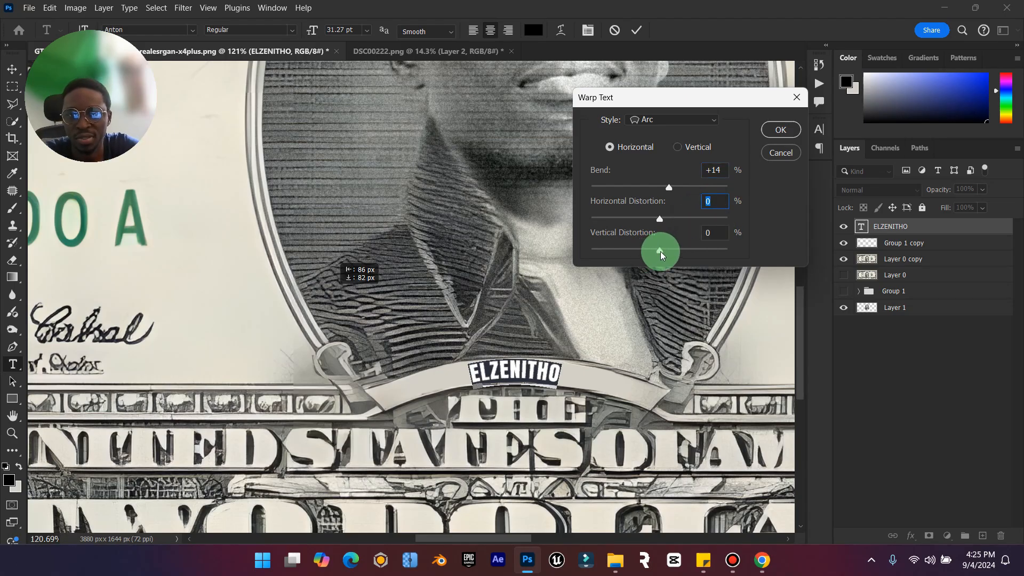
left_click_drag(660, 250, 667, 249)
left_click(714, 233)
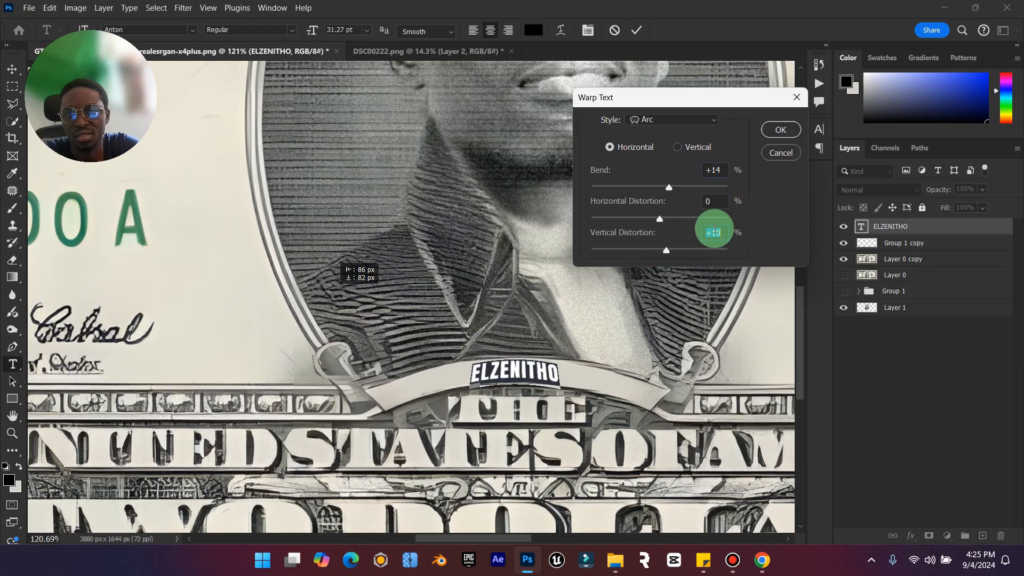
key("ctrl+z")
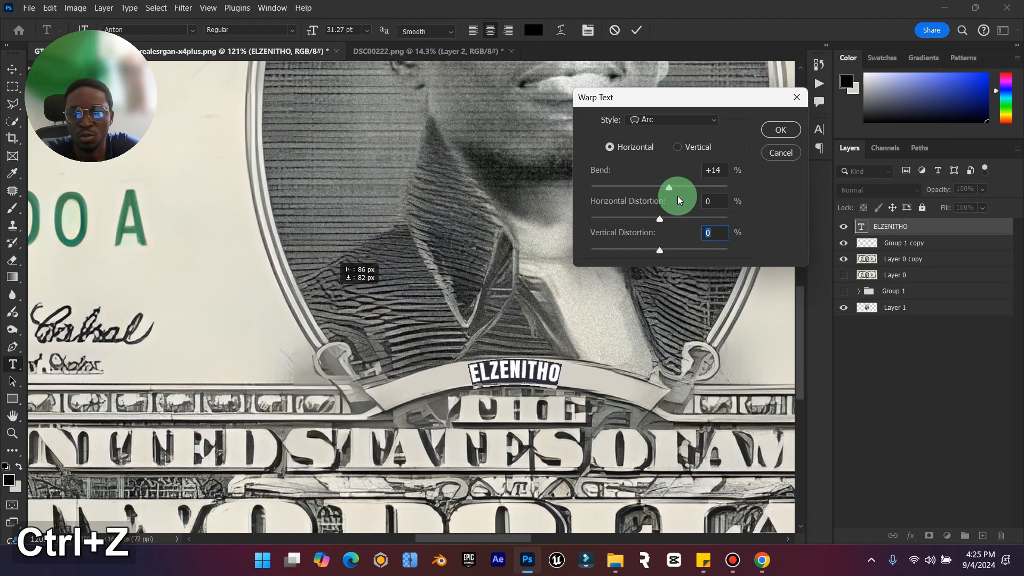
Apply the arc warp, set the name text's tracking to 260, and commit the text edit
left_click(780, 129)
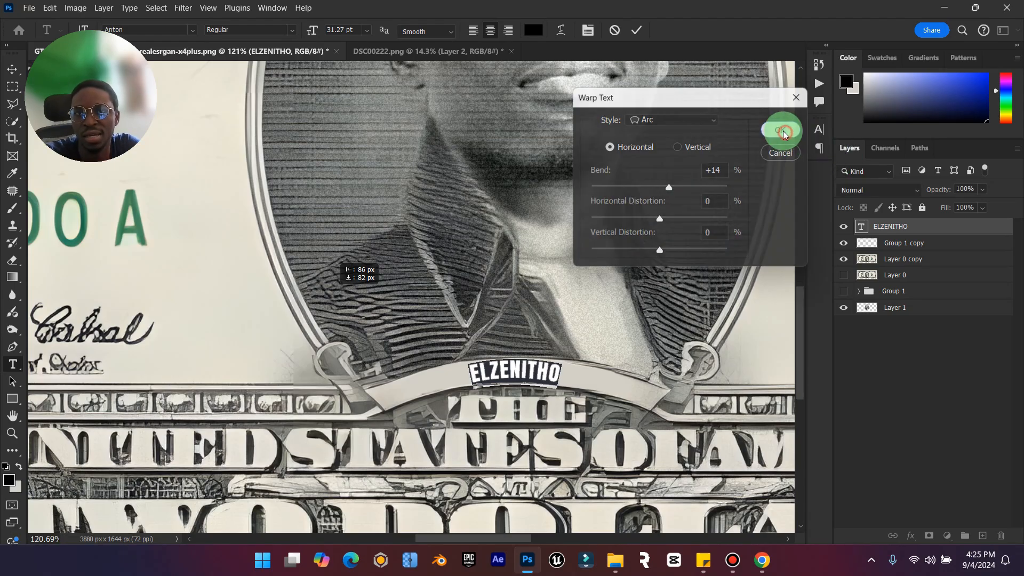
left_click(894, 26)
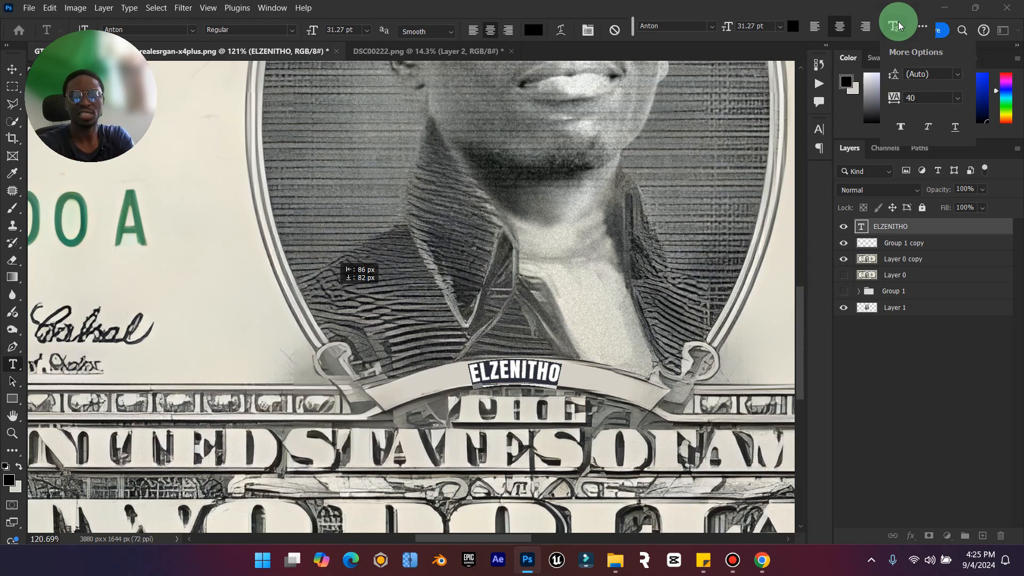
left_click_drag(896, 102, 894, 97)
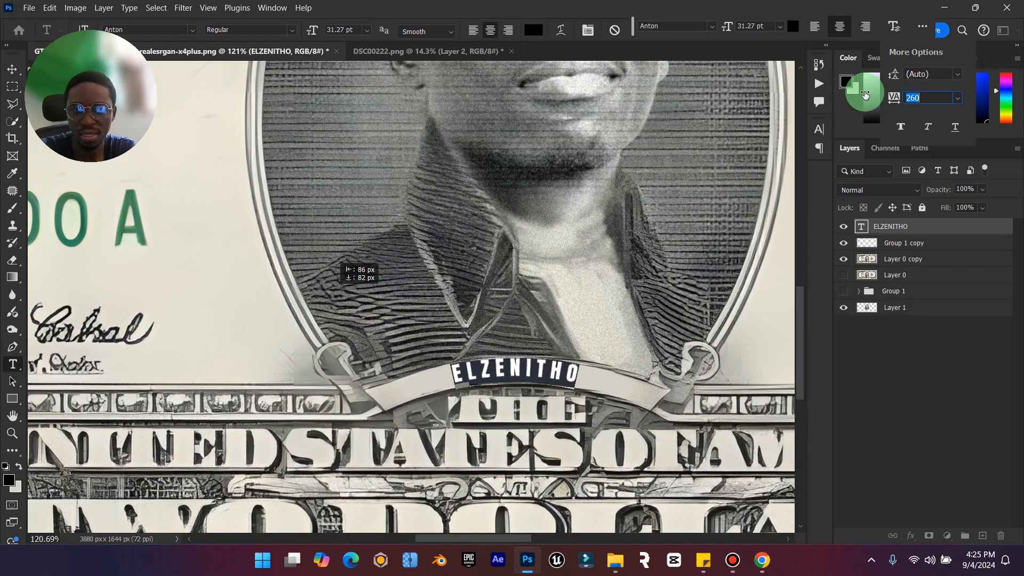
left_click(894, 26)
left_click(12, 69)
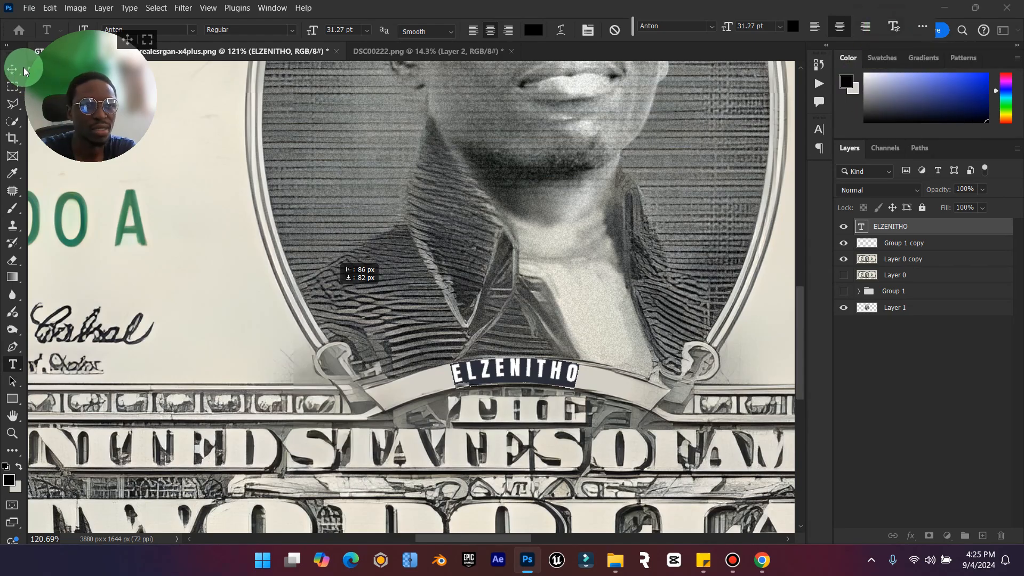
Rotate the name text about 0.98° and reposition it along the curved banner, then apply the transform
left_click_drag(518, 369, 533, 368)
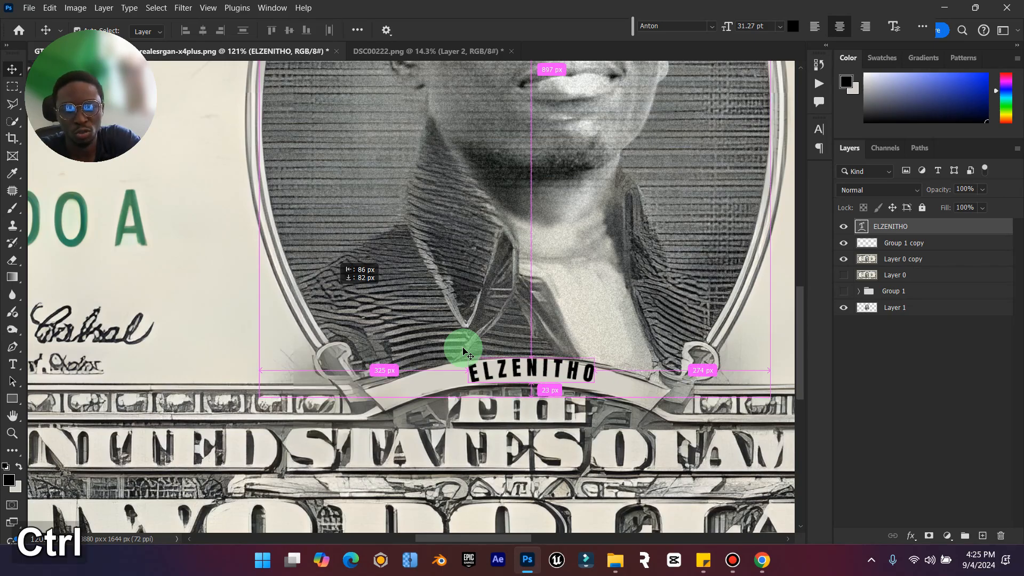
key("ctrl+t")
left_click_drag(613, 352, 620, 357)
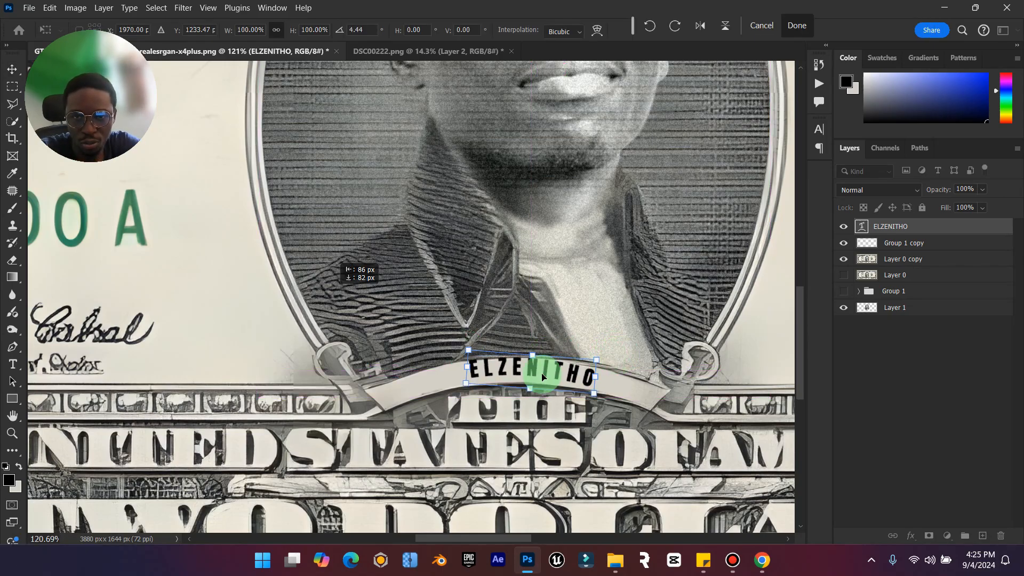
left_click_drag(524, 375, 521, 379)
left_click_drag(612, 368, 607, 364)
left_click_drag(545, 376, 546, 372)
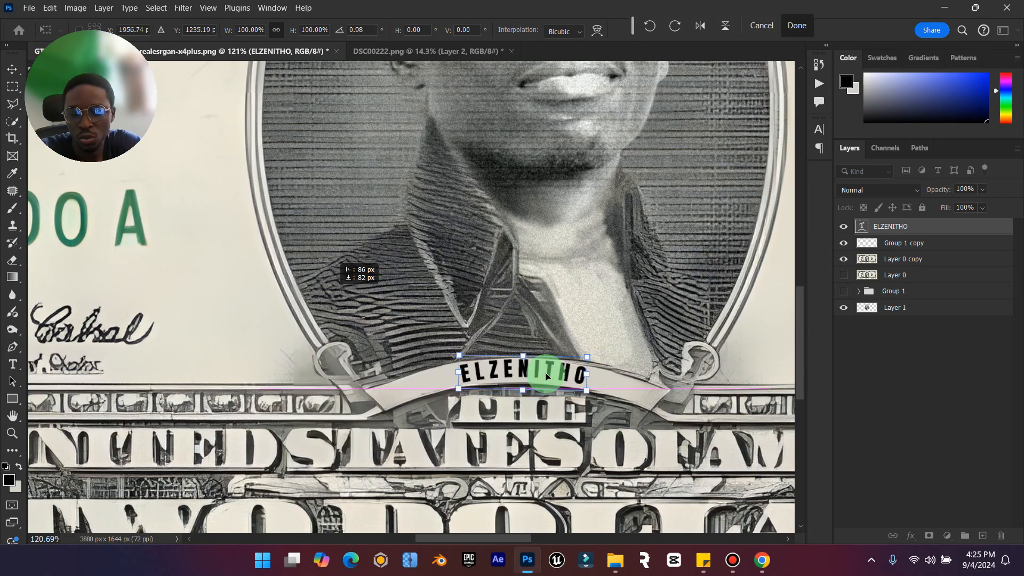
left_click(798, 26)
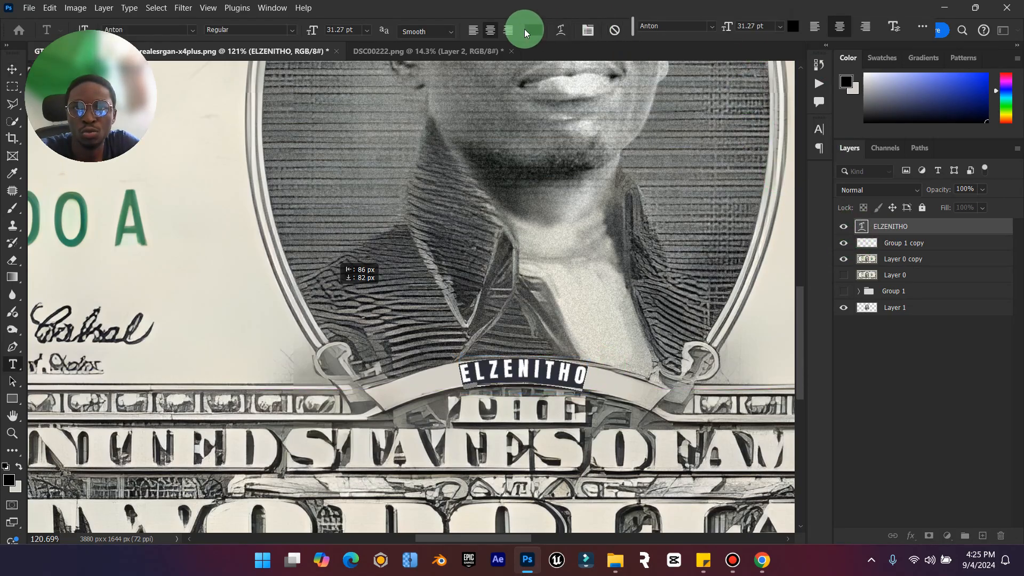
Recolor the name text to dark grey #40403a, sampled from the bill's lettering below the banner, and commit it
left_click(531, 30)
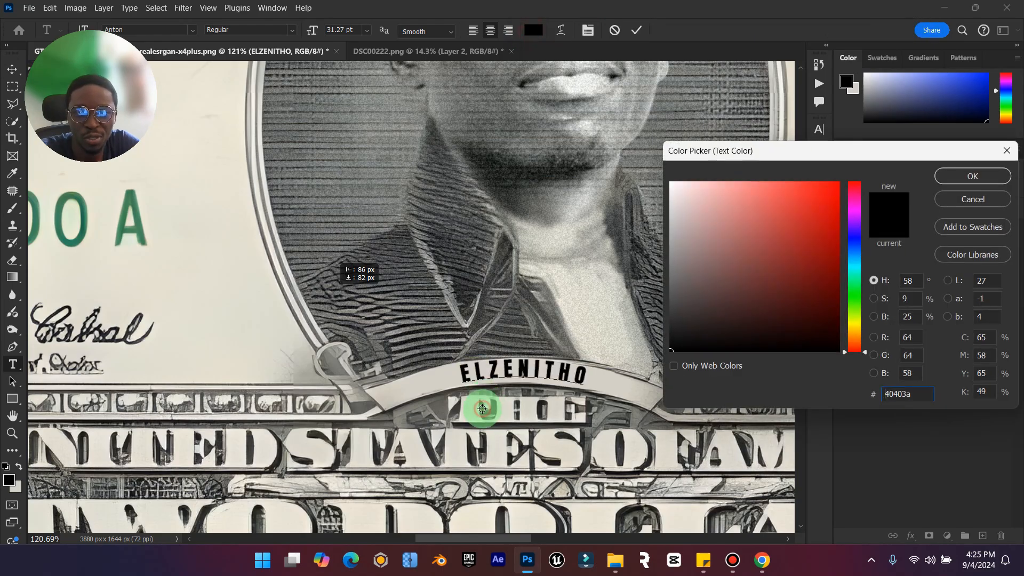
left_click(946, 177)
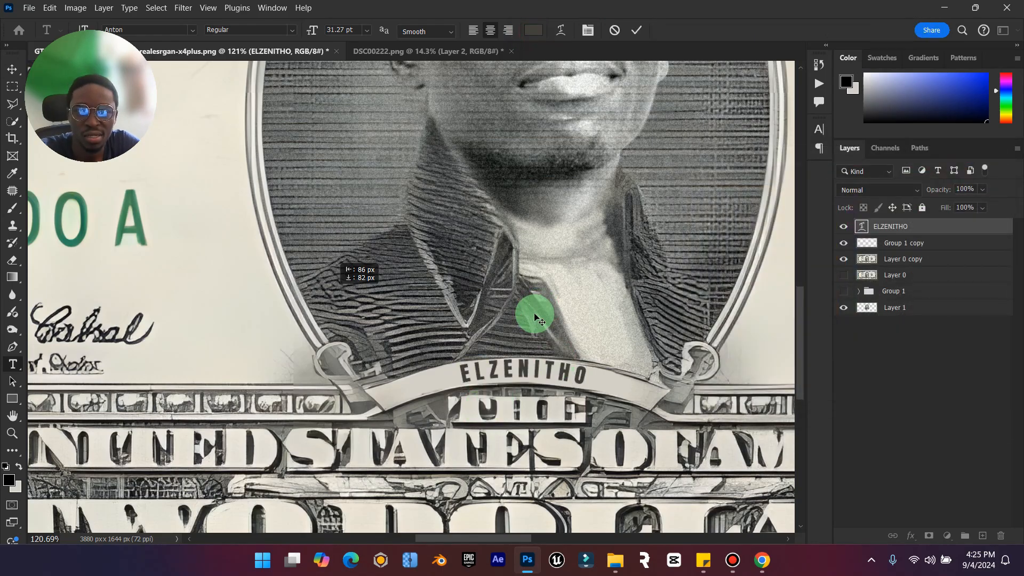
left_click(12, 69)
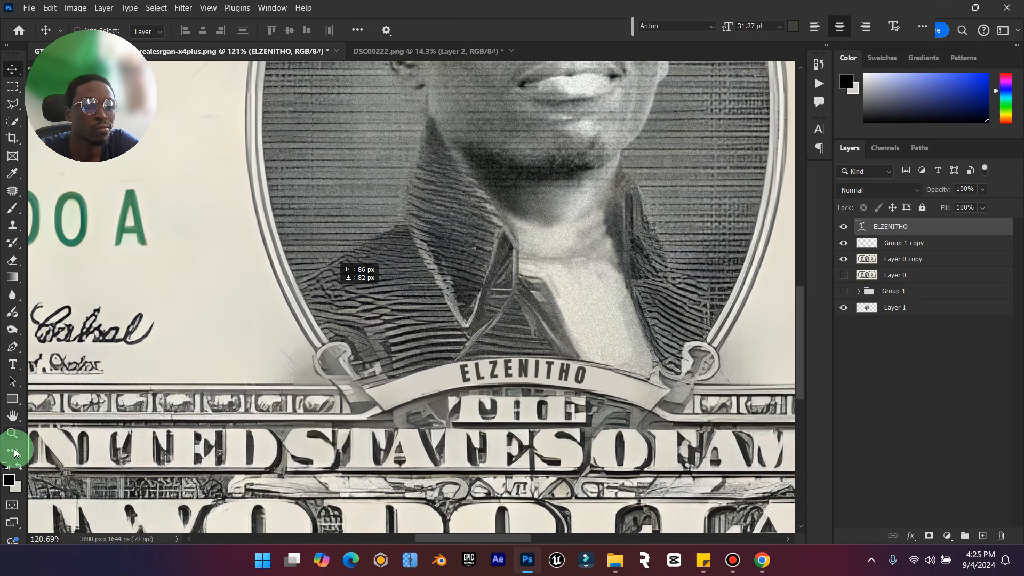
Select all layers from the name text down to Layer 1 and stamp them into a new merged layer
double_click(13, 416)
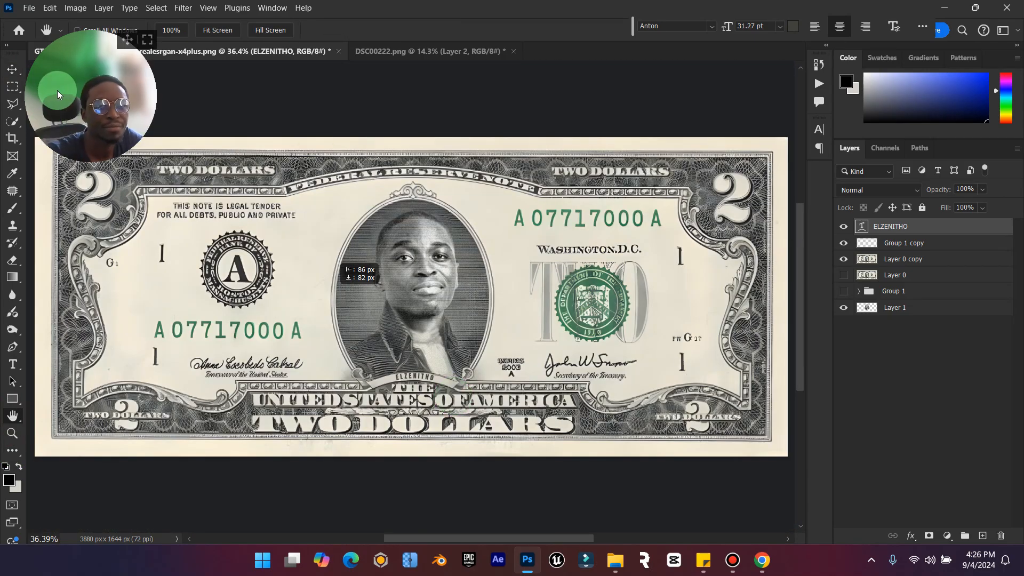
left_click_drag(57, 92, 973, 382)
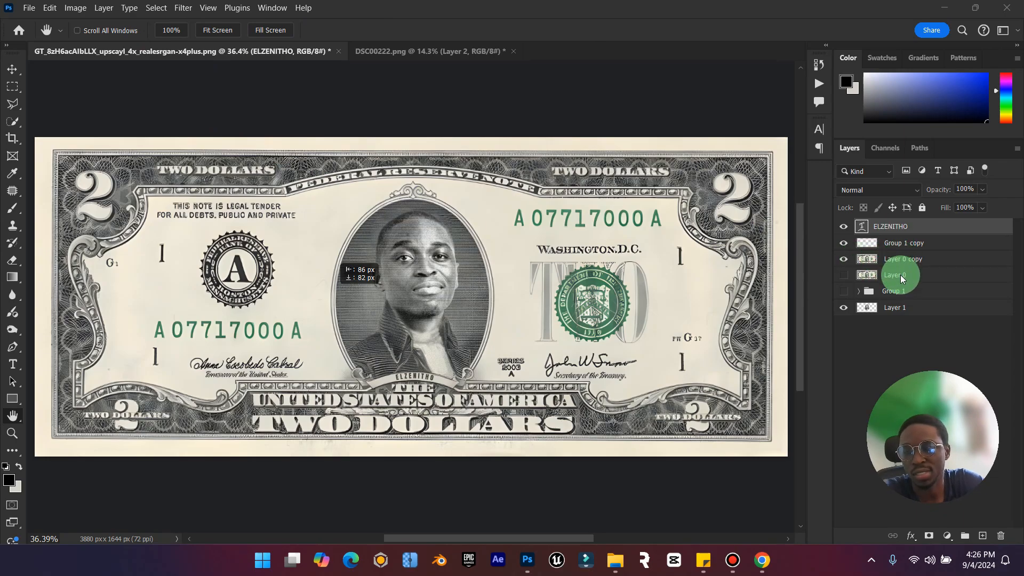
left_click(905, 223)
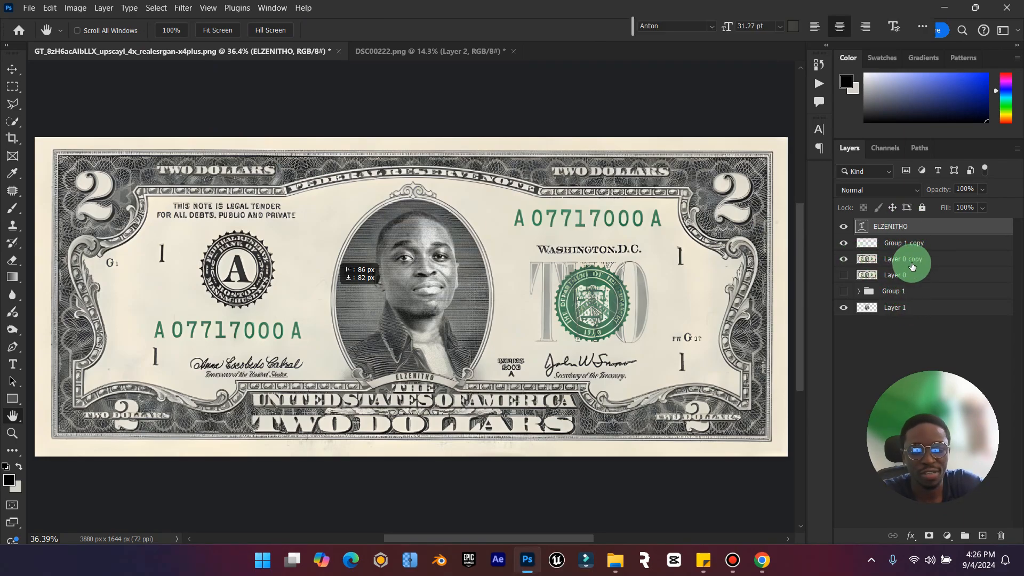
left_click(921, 314, "shift")
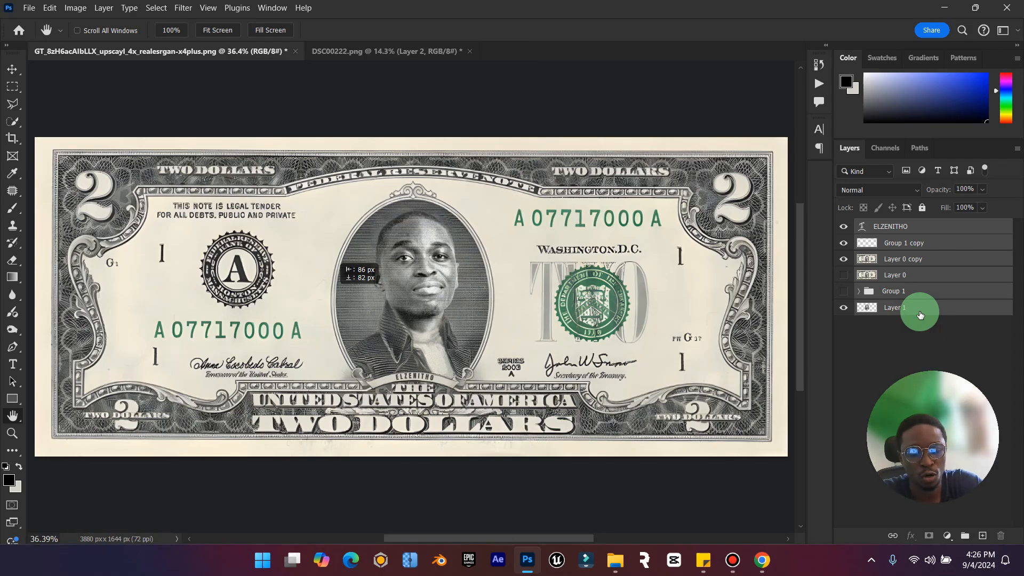
key("ctrl+shift+alt+e")
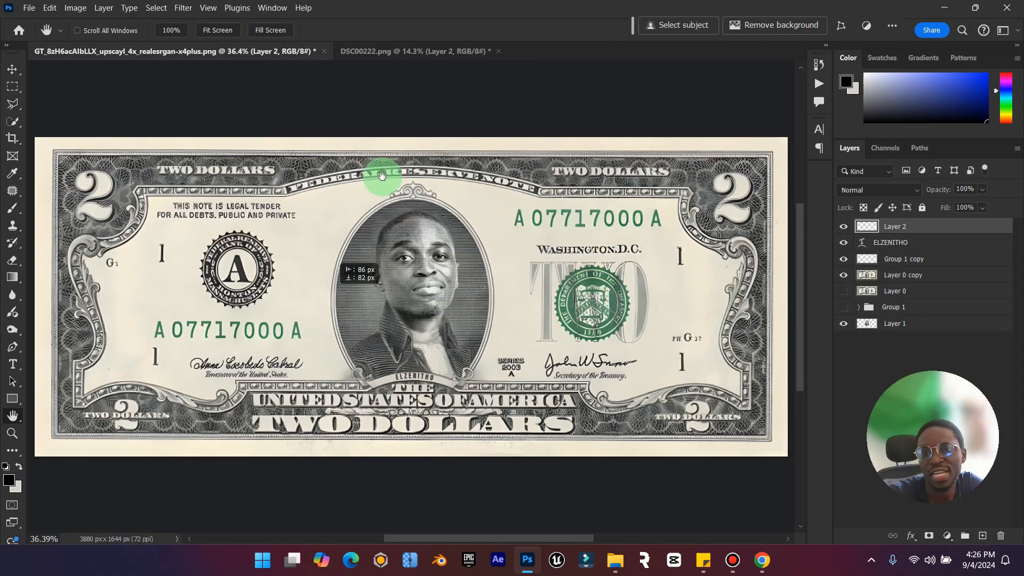
Open the Camera Raw Filter on the merged layer and set Exposure -0.15, Contrast +1, Highlights +15, Shadows -25 and Whites -7
left_click(12, 70)
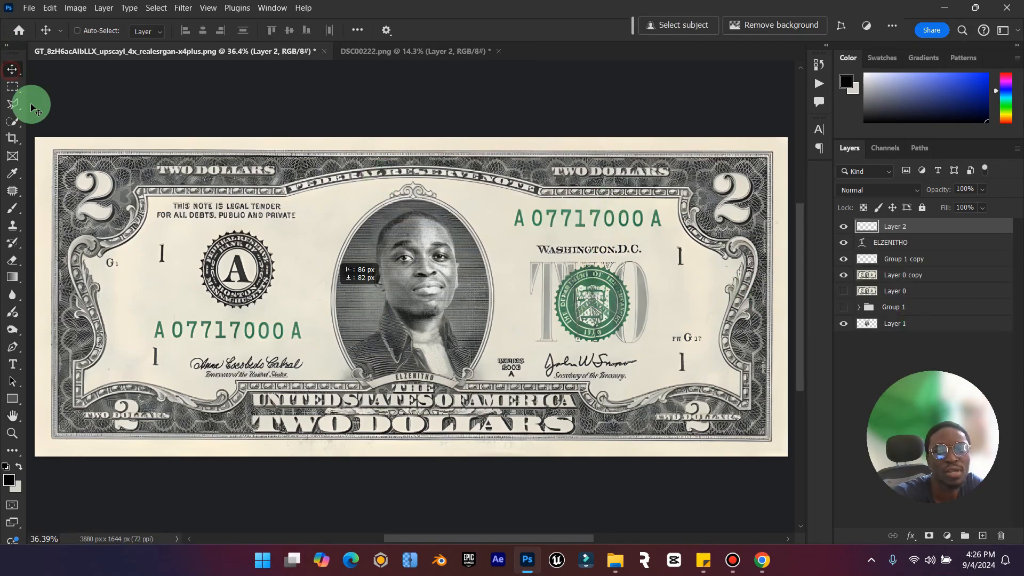
left_click(183, 8)
left_click(230, 128)
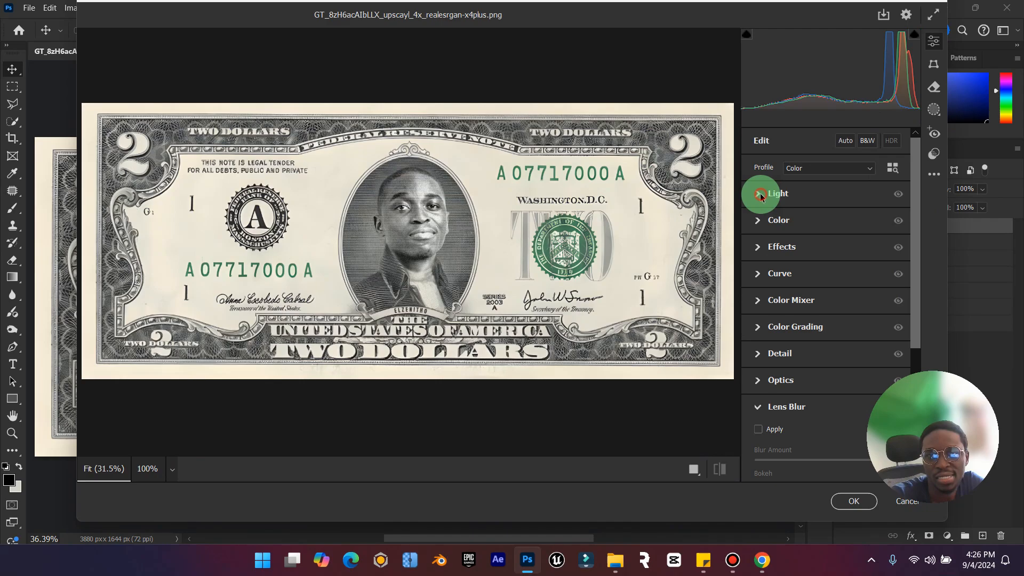
left_click(760, 195)
left_click_drag(827, 227, 793, 290)
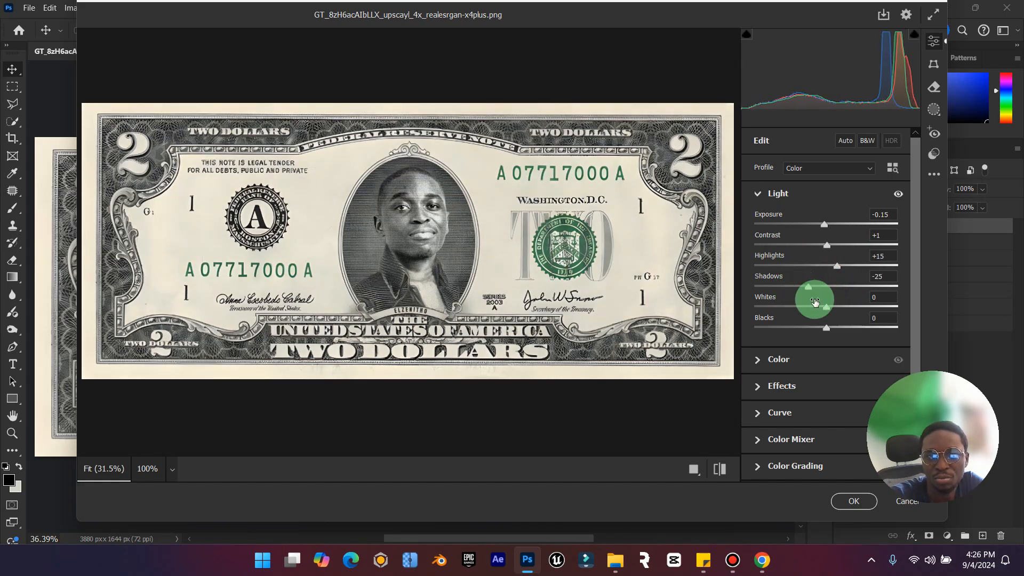
mouse_move(825, 310)
left_mouse_down()
mouse_move(847, 304)
mouse_move(798, 327)
mouse_move(832, 327)
mouse_move(737, 316)
mouse_move(835, 324)
left_mouse_up()
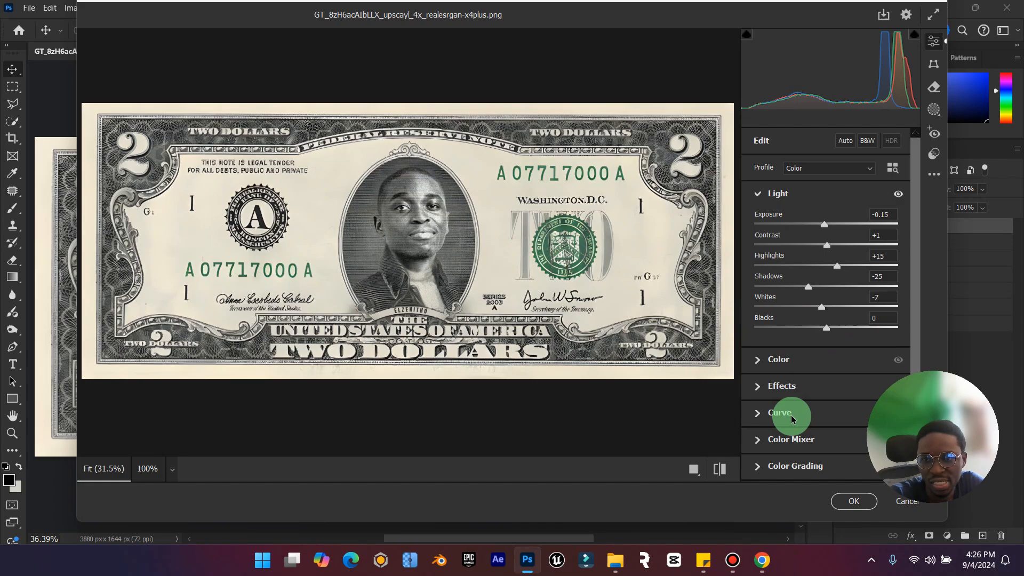
Set the Camera Raw grain effect to 51 and inspect it on the portrait at 100%
left_click(781, 388)
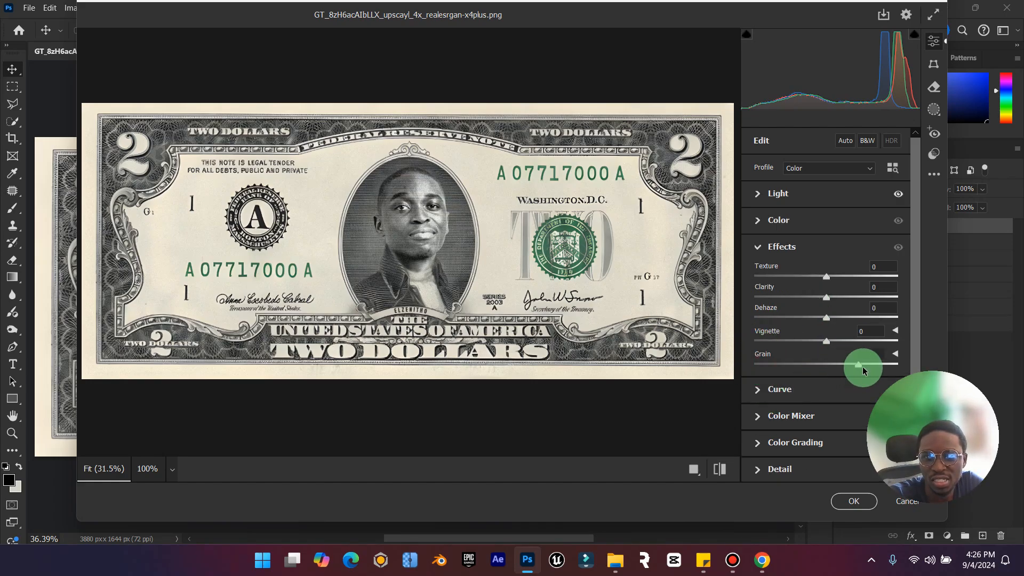
left_click(482, 192)
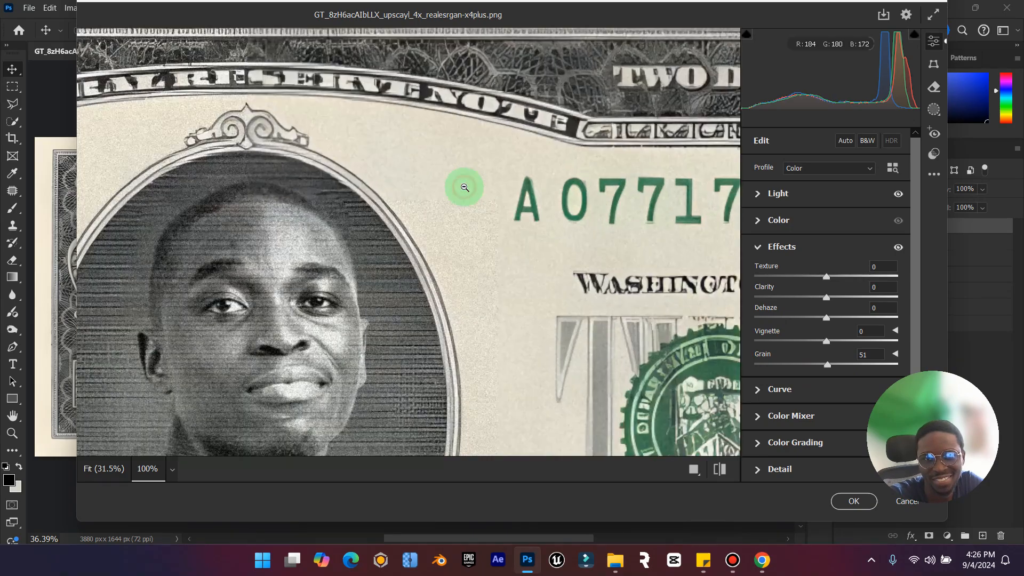
left_click(533, 256)
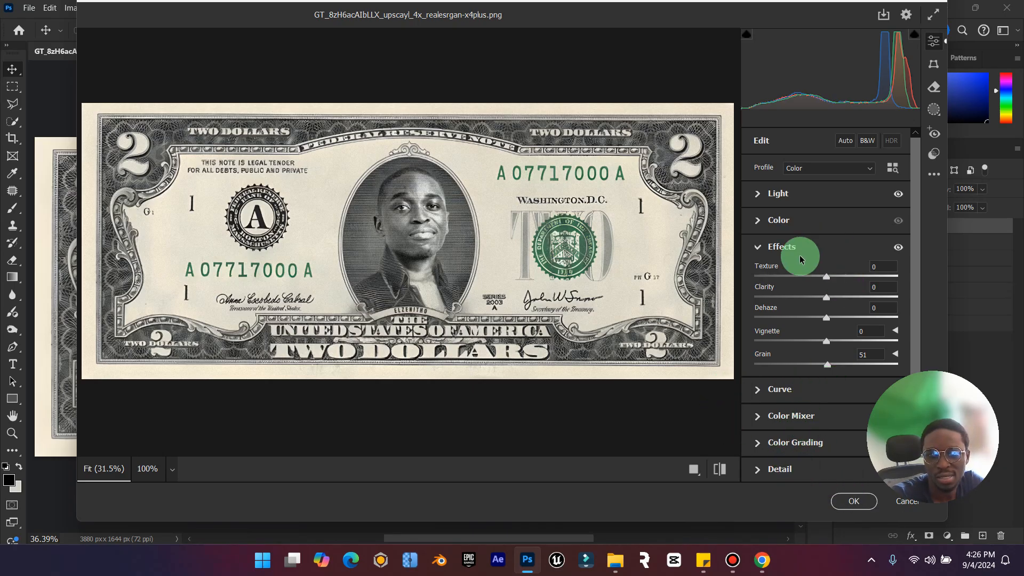
Apply the Camera Raw adjustments and start saving the document in the PSD folder inside the Desktop's Hub folder
left_click(853, 501)
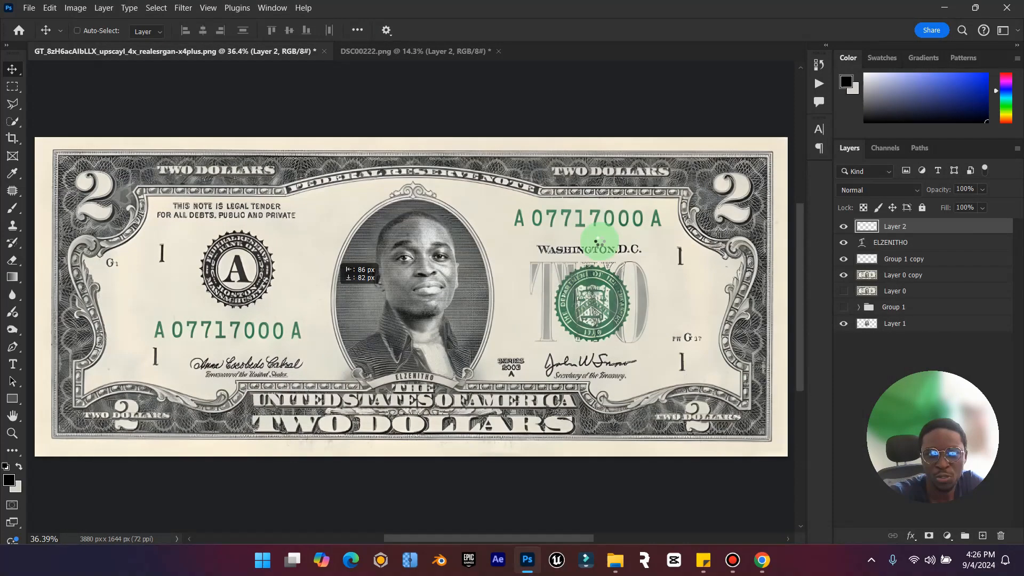
key("ctrl")
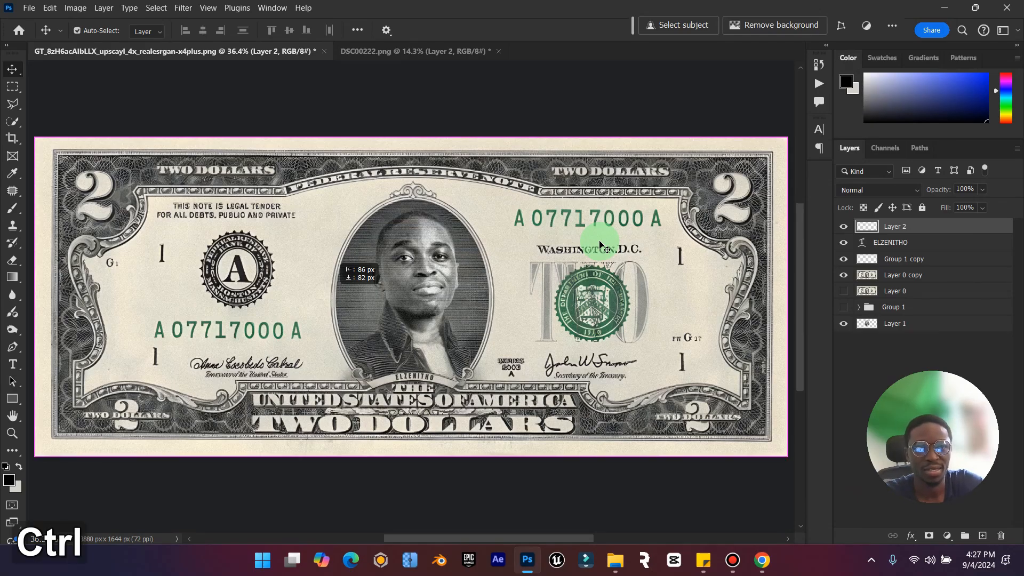
key("ctrl+s")
left_click(181, 267)
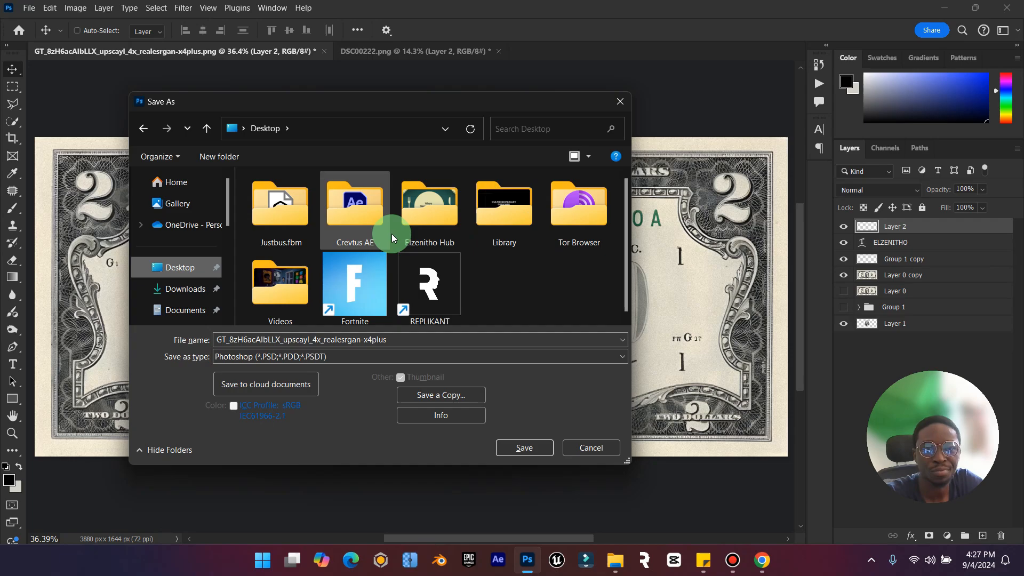
double_click(421, 217)
double_click(430, 206)
Name the file 2Dollars and save it in Photoshop PSD format with Maximize Compatibility on
left_click(338, 342)
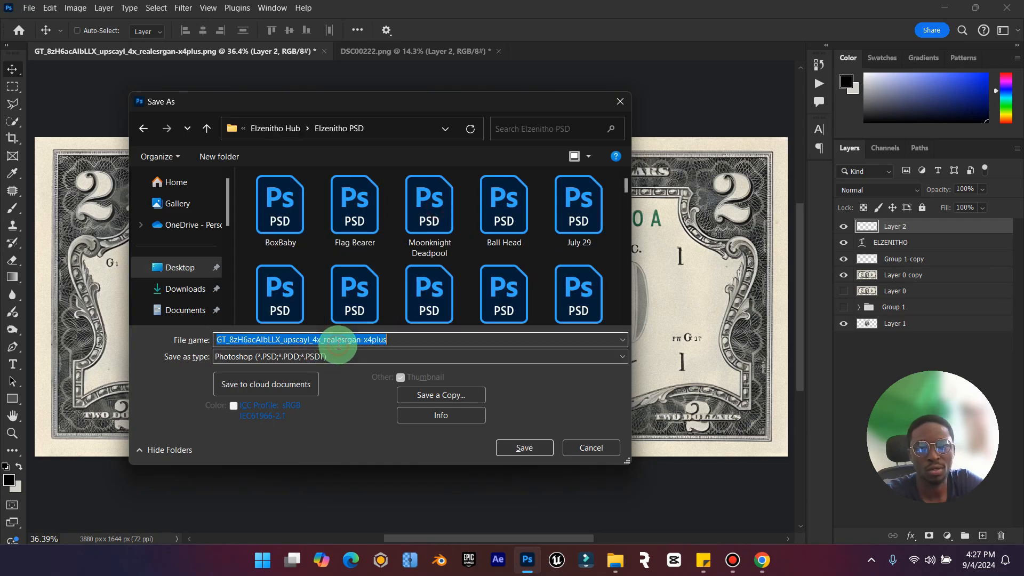
type("2")
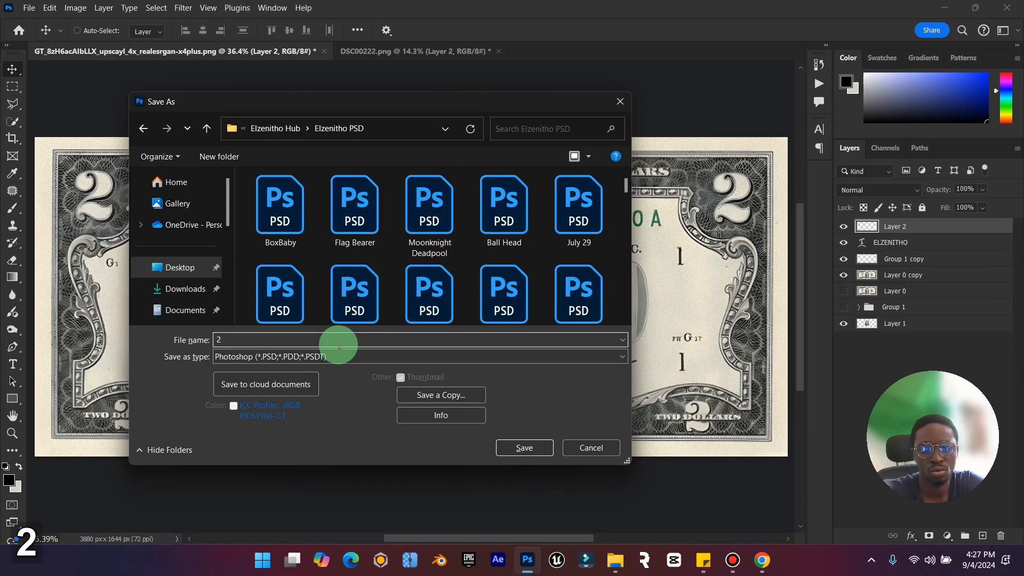
type("Dola")
key("BackSpace")
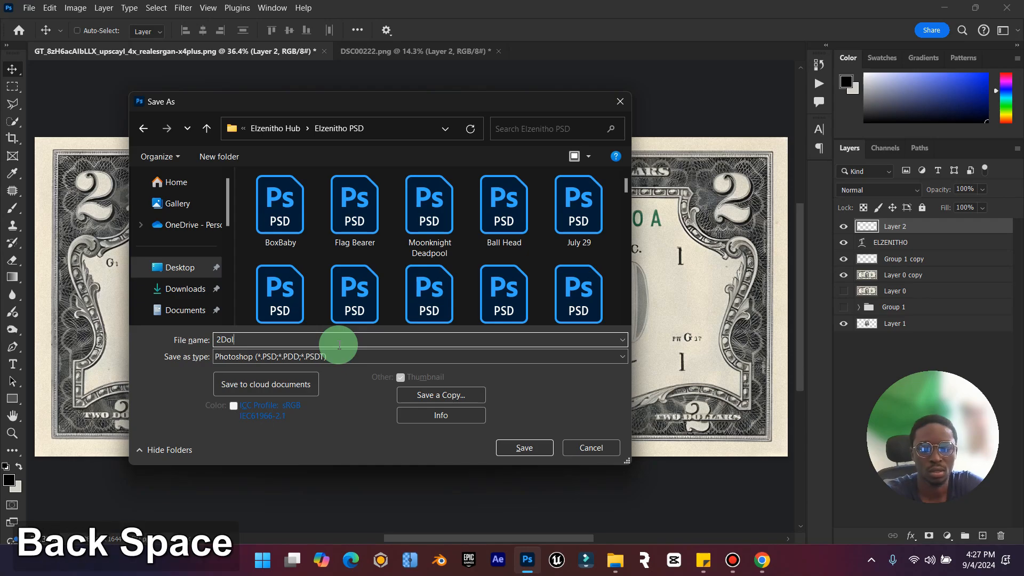
type("lar")
key("Return")
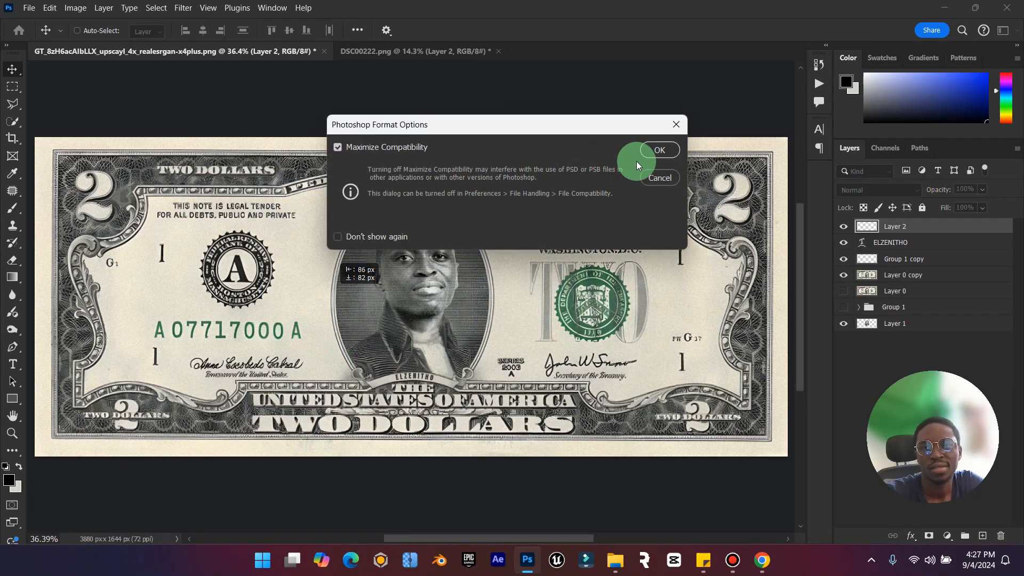
left_click(659, 151)
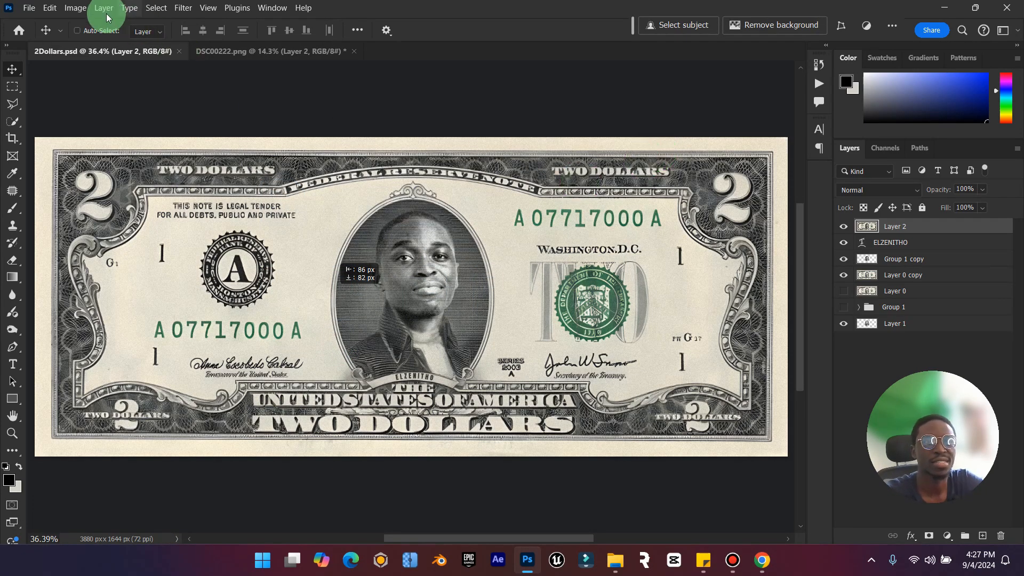
left_click(29, 8)
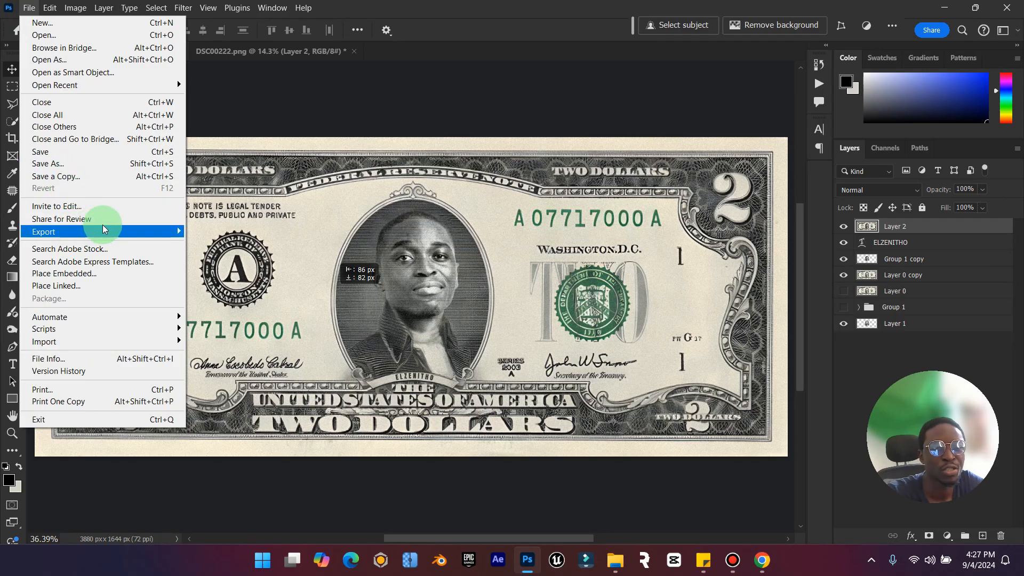
mouse_move(103, 230)
left_click(223, 243)
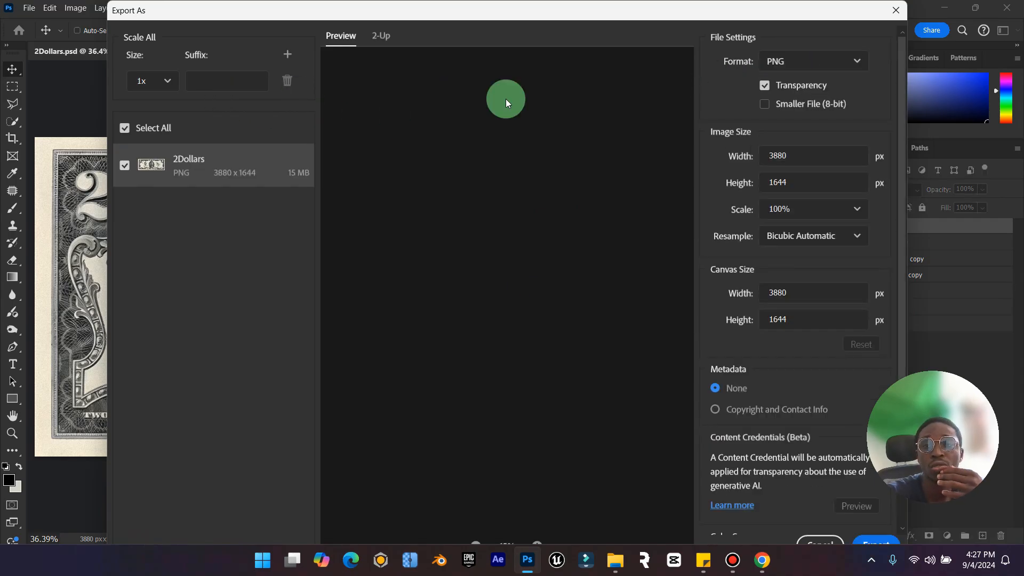
left_click(822, 62)
left_click(793, 108)
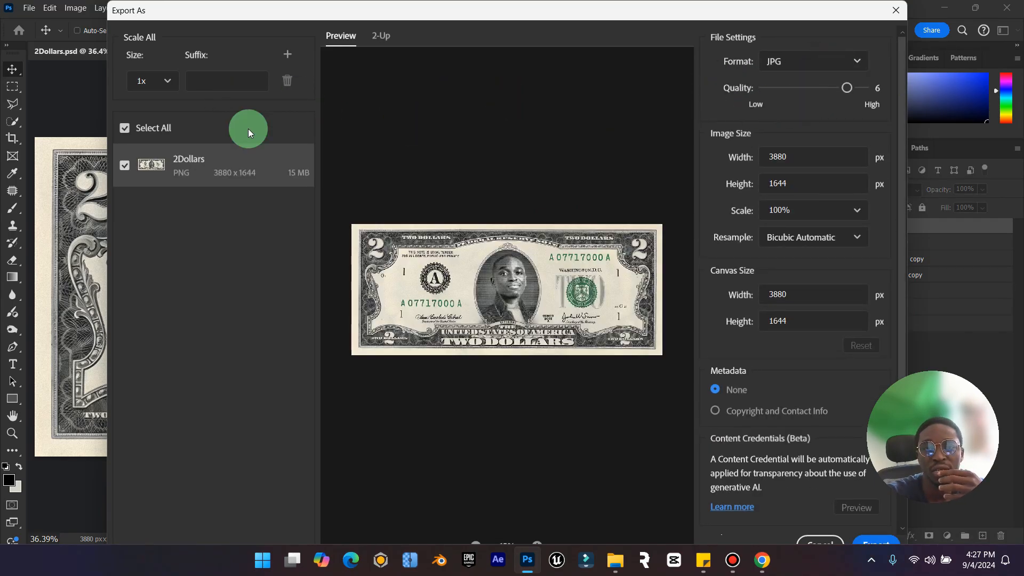
left_click(163, 81)
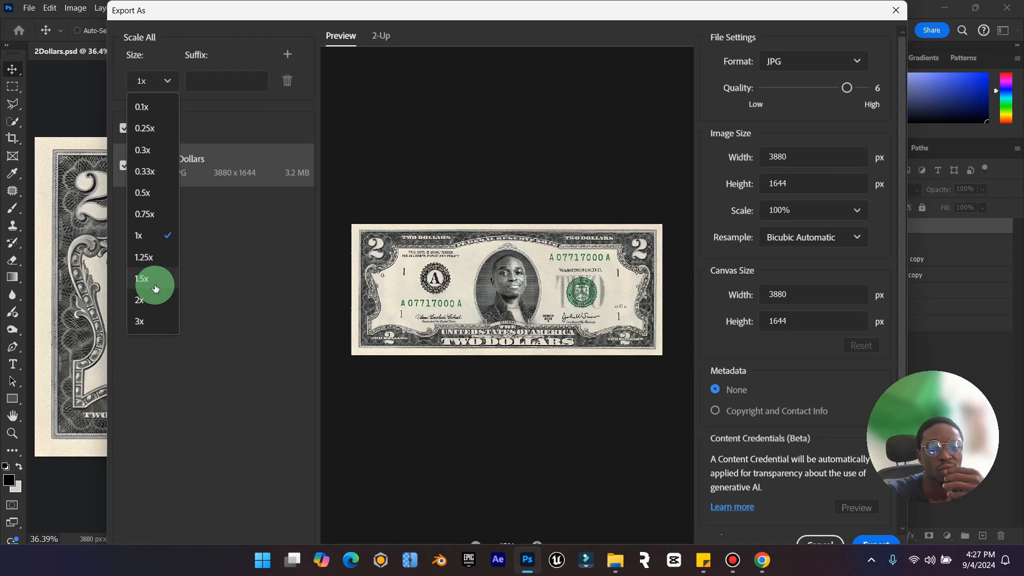
left_click(152, 320)
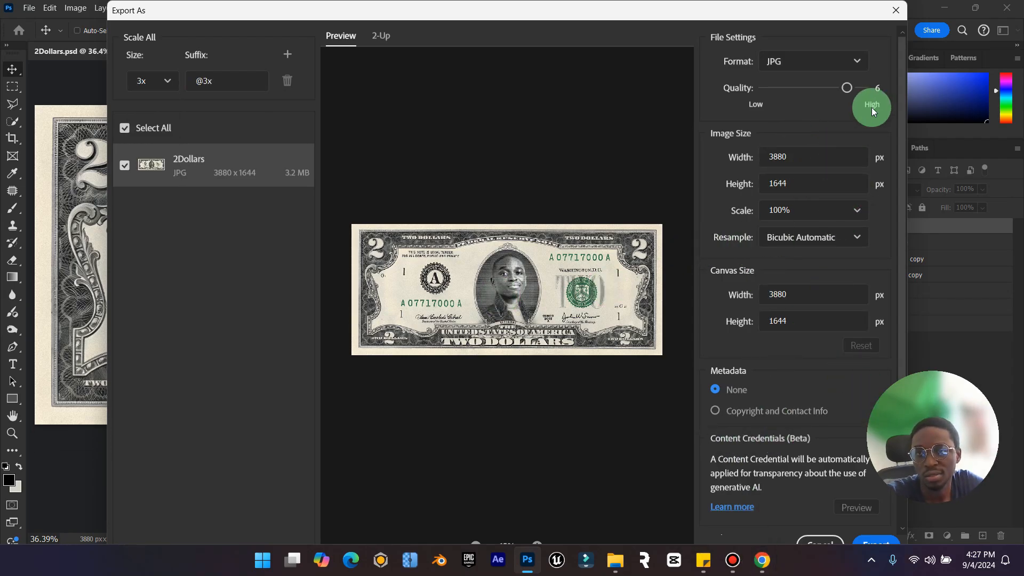
left_click(896, 9)
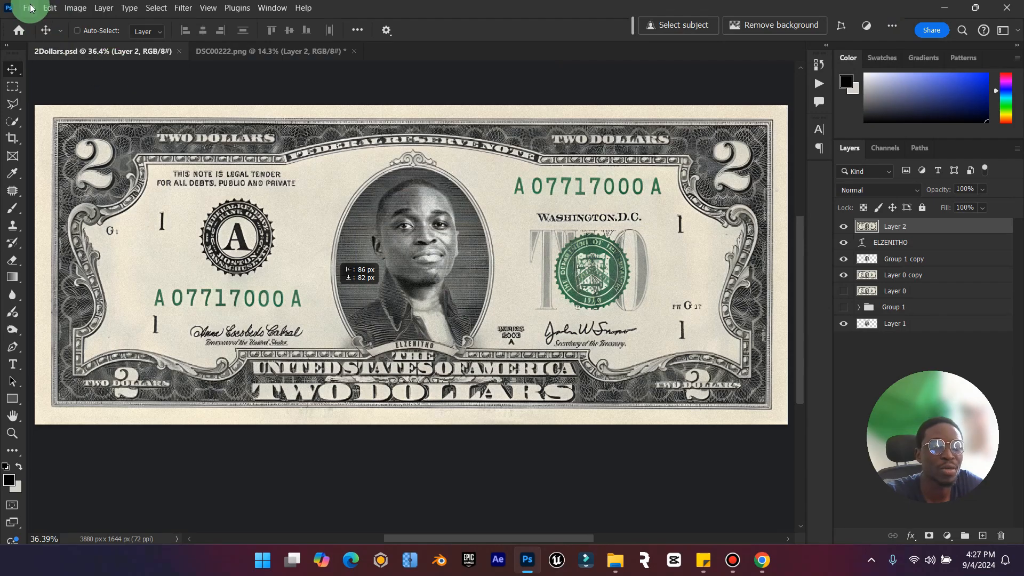
Set up a separate copy of the document on the Desktop as a JPEG named 2Dollars
left_click(29, 7)
left_click(69, 176)
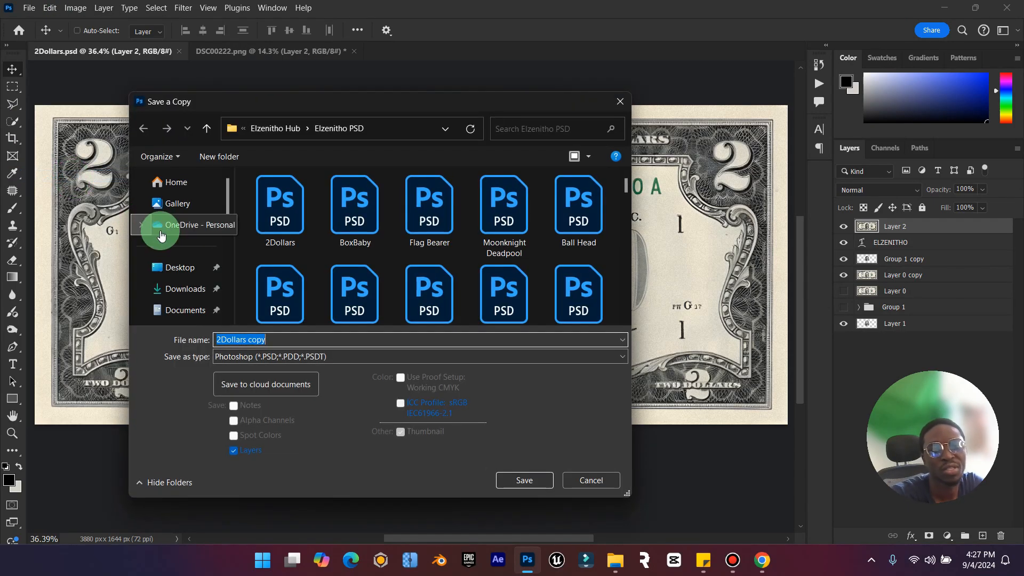
left_click(183, 272)
left_click(298, 355)
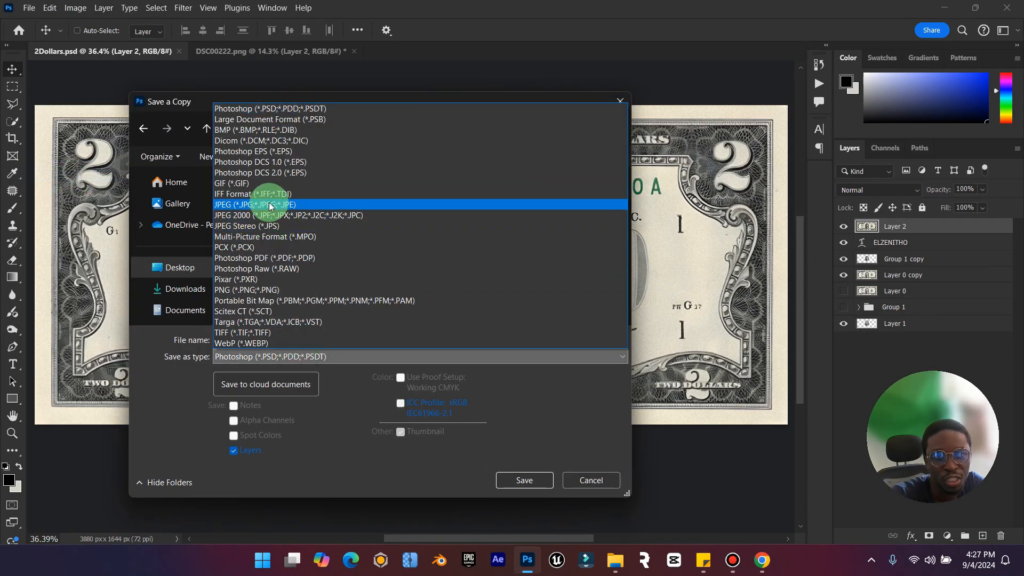
left_click(266, 202)
left_click(269, 339)
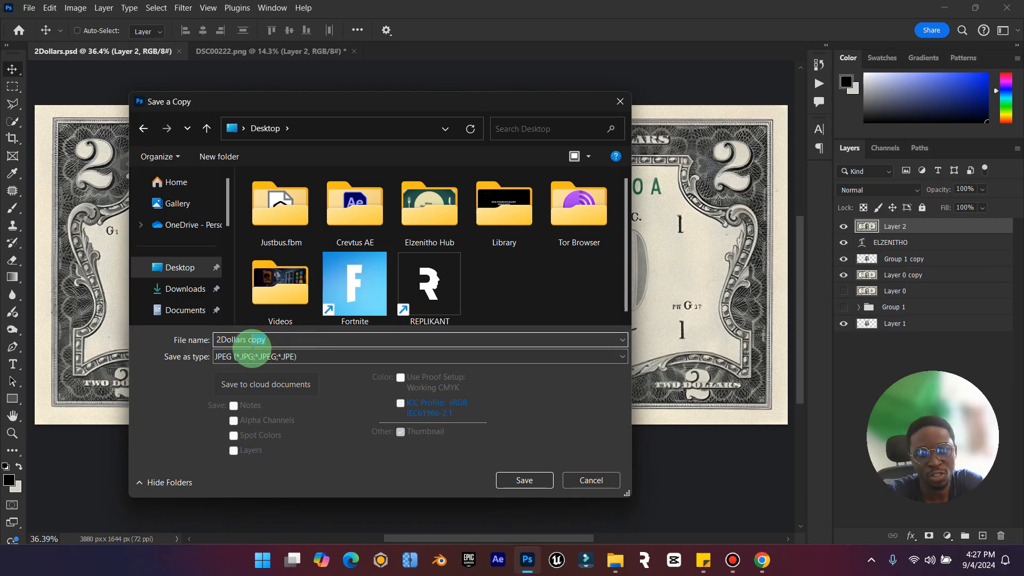
key("BackSpace")
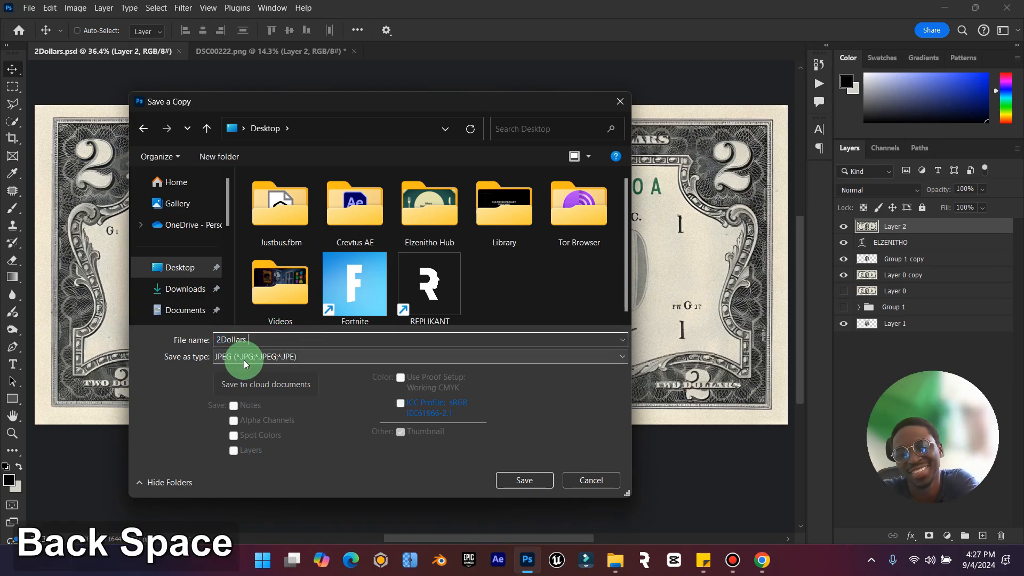
Save the JPEG copy at Maximum quality 12 with the Baseline Optimized format option
left_click(515, 481)
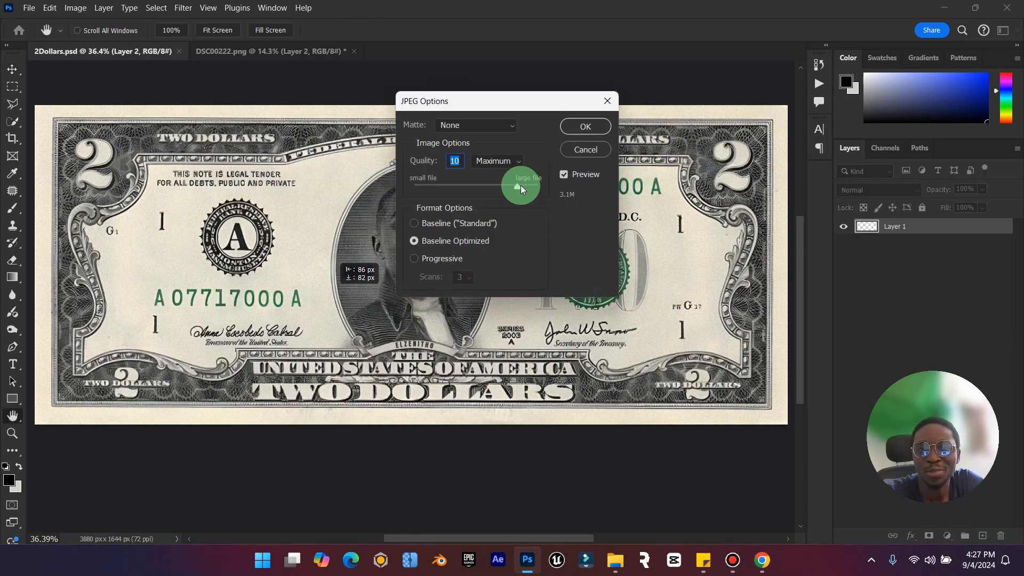
left_click(582, 128)
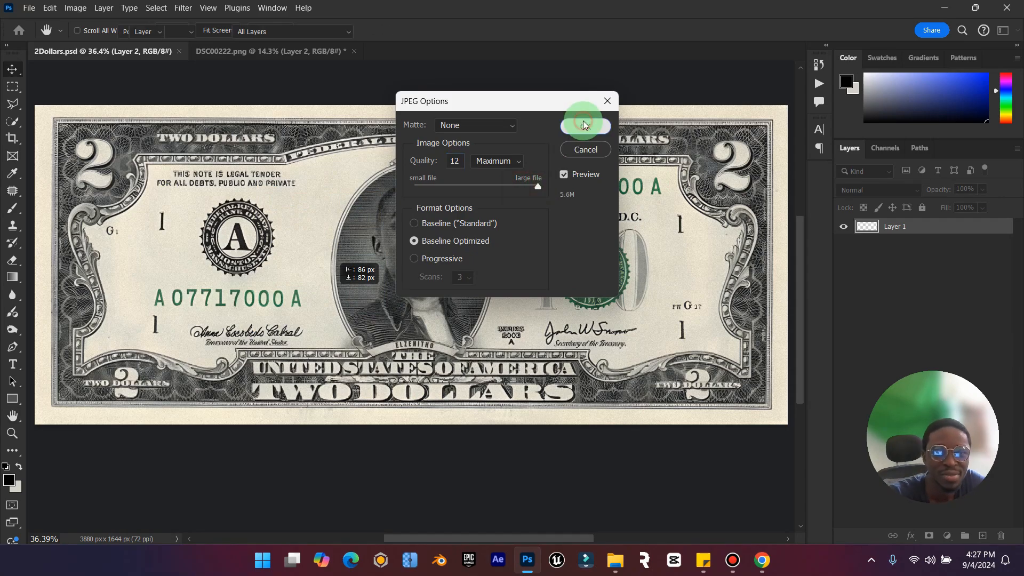
left_click(520, 178)
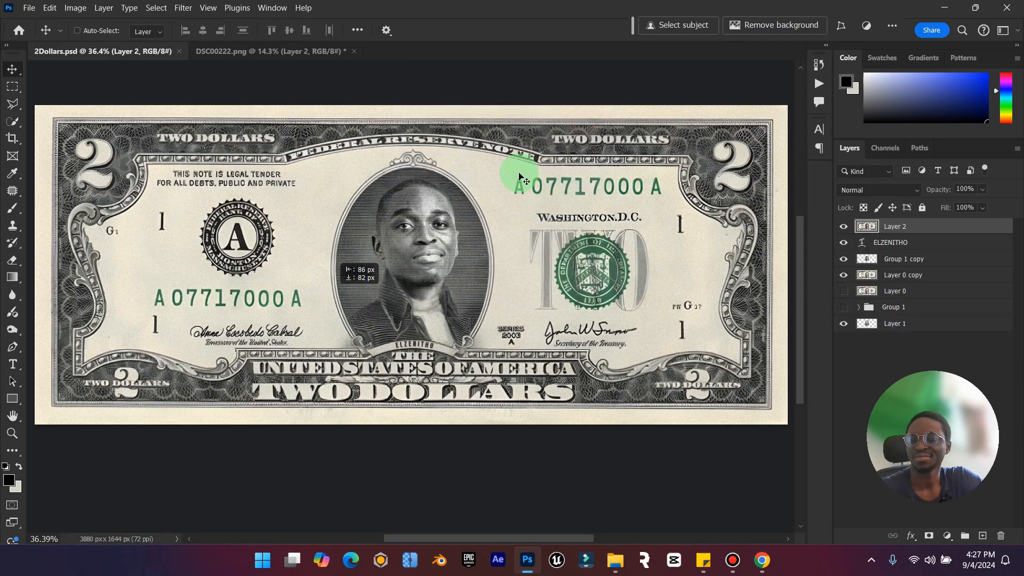